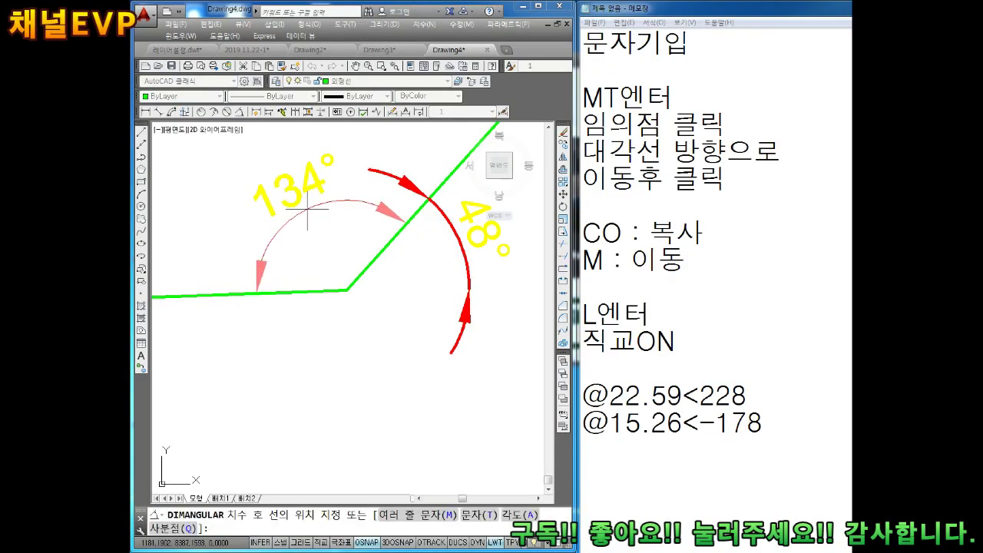
Place the 134° angle dimension and add a second 134° angle dimension below the bend
{"action": "left_click", "coordinate": [307, 208]}
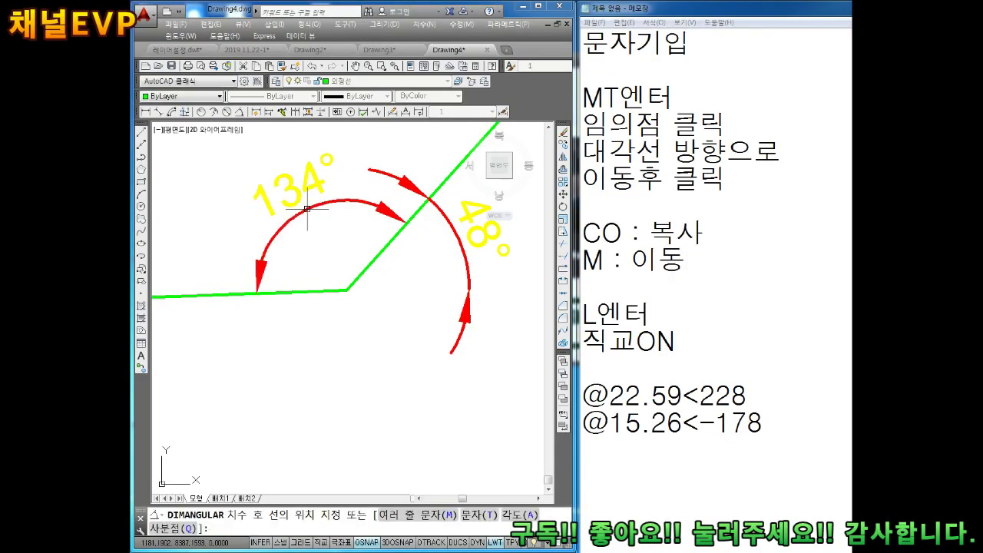
{"action": "scroll", "coordinate": [308, 232], "scroll_direction": "down", "scroll_amount": 2}
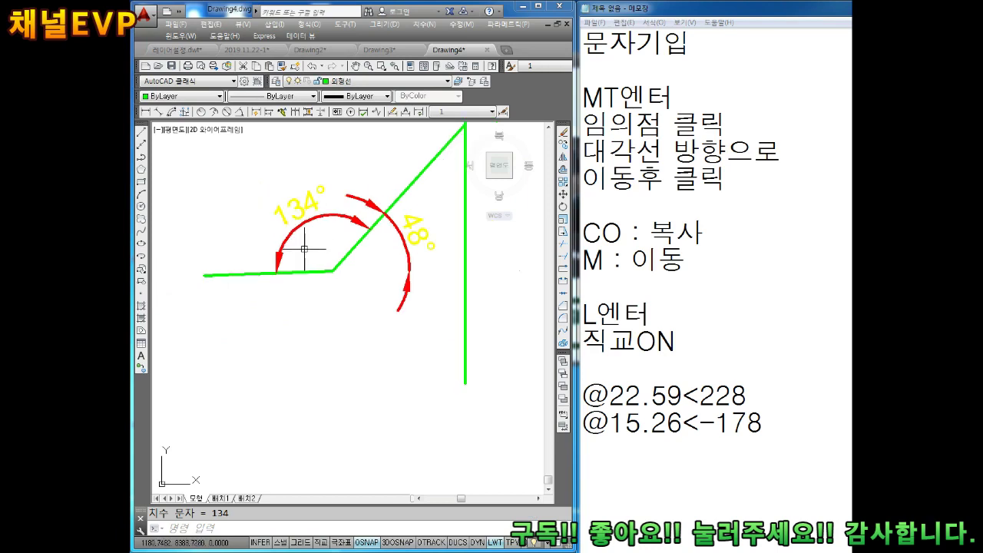
{"action": "key", "text": "Return"}
{"action": "left_click", "coordinate": [337, 259]}
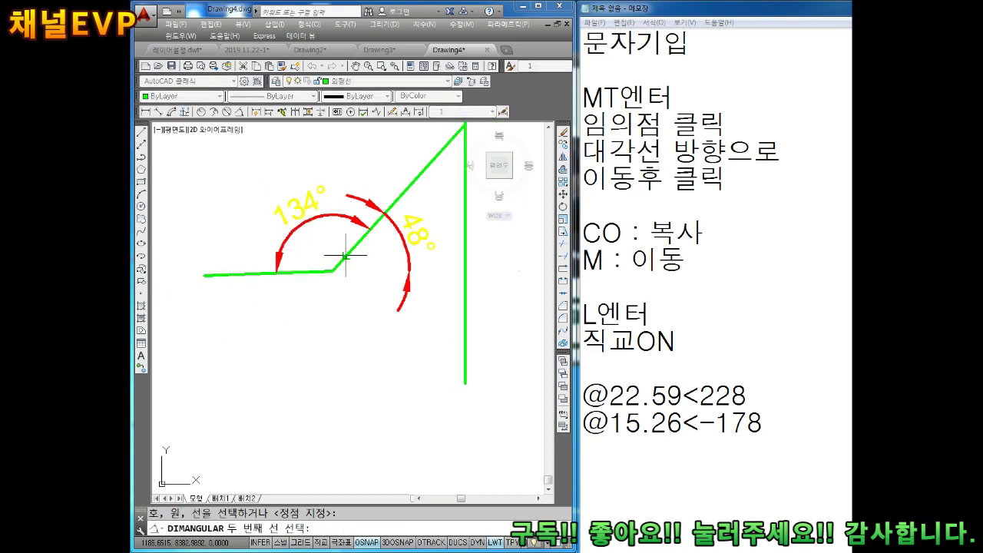
{"action": "left_click", "coordinate": [311, 272]}
{"action": "left_click", "coordinate": [379, 340]}
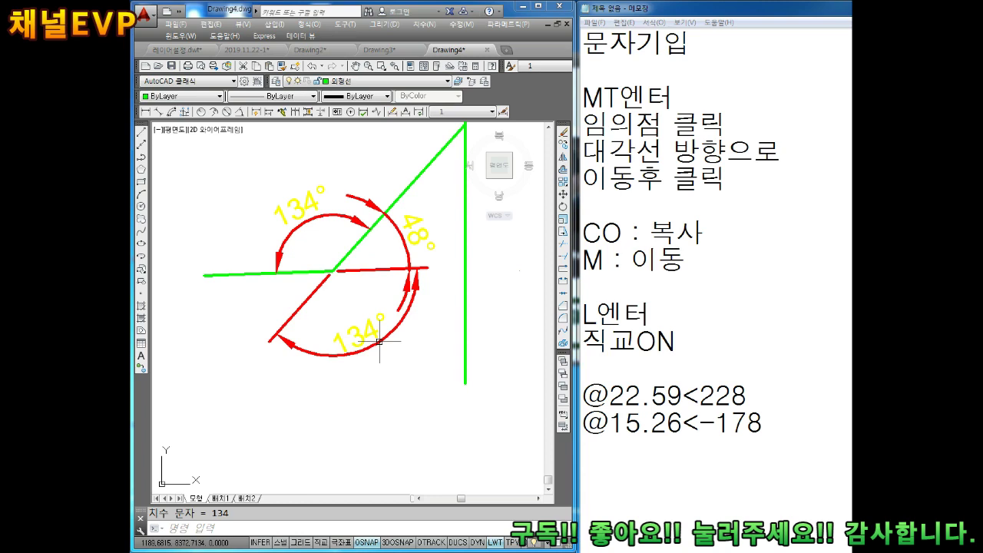
Dimension the angle between the green diagonal and the vertical line as 138°
{"action": "middle_click_drag", "start_coordinate": [406, 300], "coordinate": [393, 365]}
{"action": "key", "text": "Return"}
{"action": "left_click", "coordinate": [415, 230]}
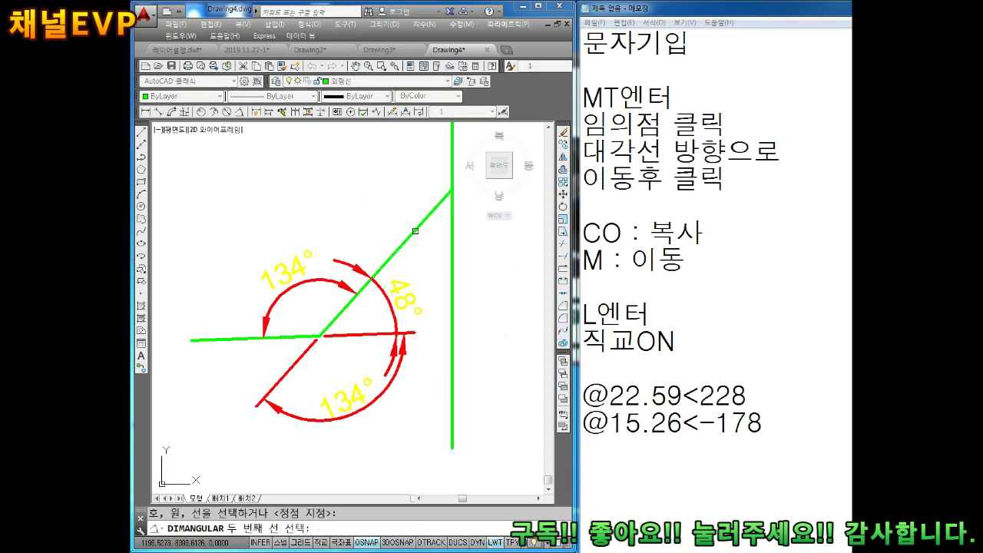
{"action": "left_click", "coordinate": [454, 160]}
{"action": "left_click", "coordinate": [384, 178]}
{"action": "middle_click_drag", "start_coordinate": [330, 310], "coordinate": [330, 285]}
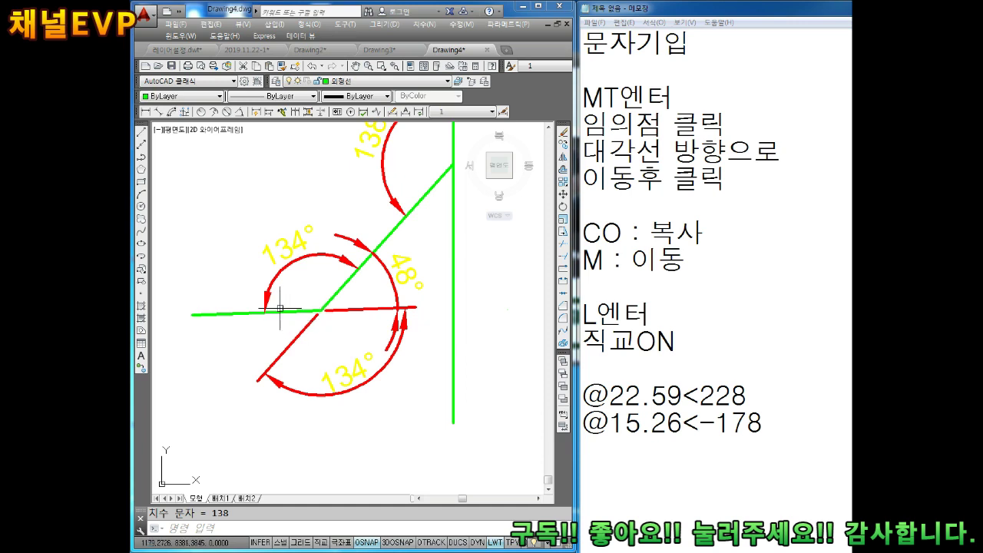
Correct the note's angle to -174 and erase the old left green segment
{"action": "left_click", "coordinate": [799, 421]}
{"action": "type", "text": "4"}
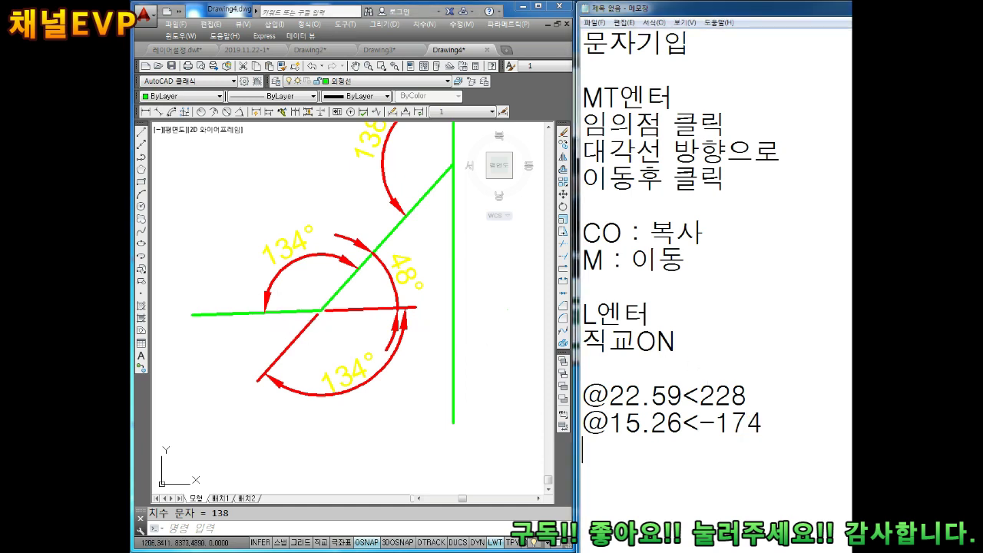
{"action": "middle_click_drag", "start_coordinate": [285, 325], "coordinate": [329, 329]}
{"action": "left_click", "coordinate": [248, 334]}
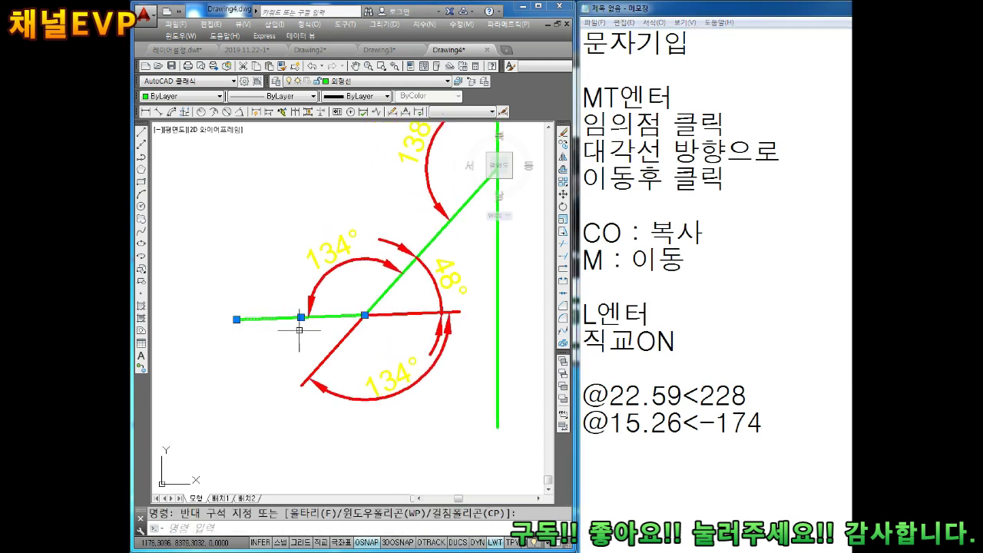
{"action": "key", "text": "Delete"}
{"action": "key", "text": "Escape"}
{"action": "type", "text": "L"}
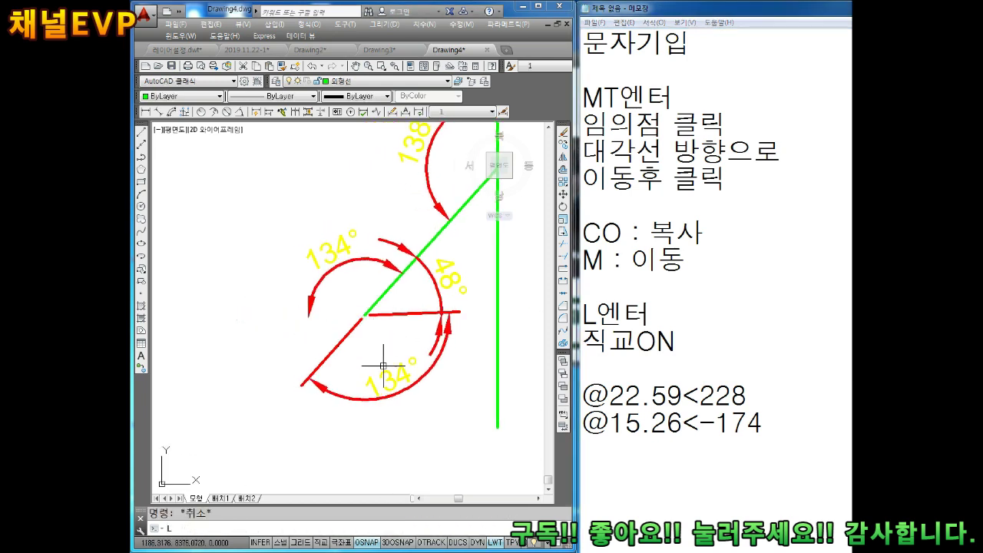
{"action": "key", "text": "Return"}
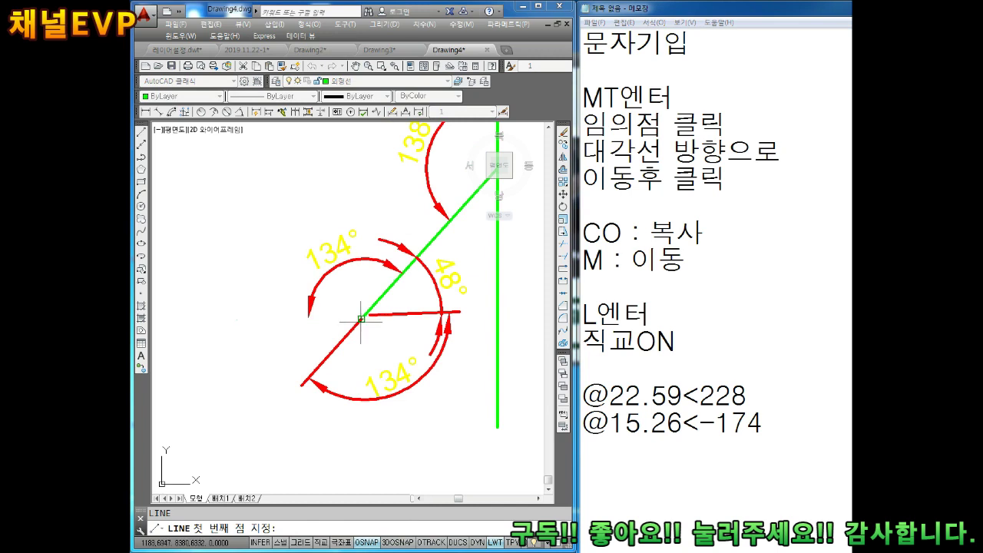
{"action": "left_click", "coordinate": [361, 317]}
{"action": "type", "text": "@15.26<-17"}
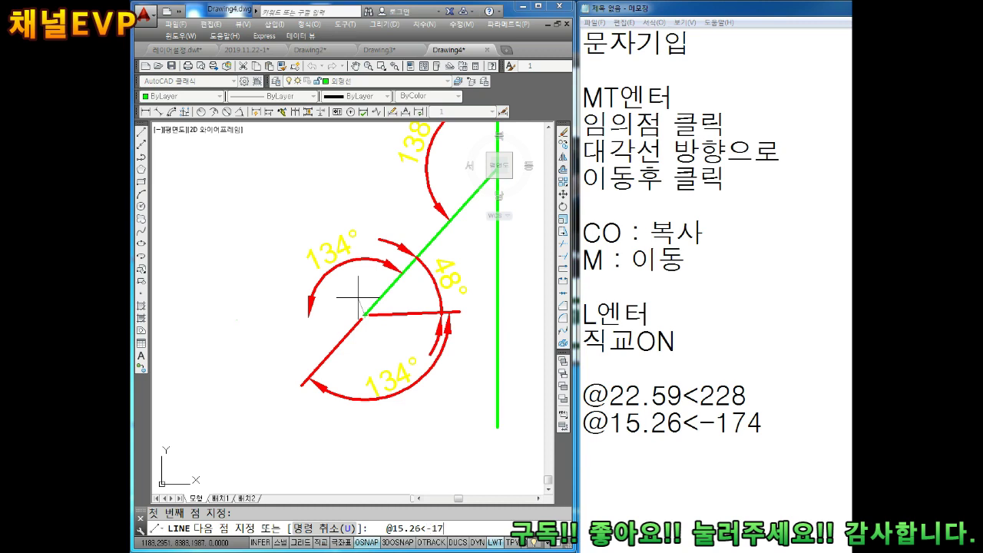
{"action": "type", "text": "4"}
{"action": "key", "text": "Return"}
{"action": "key", "text": "Escape"}
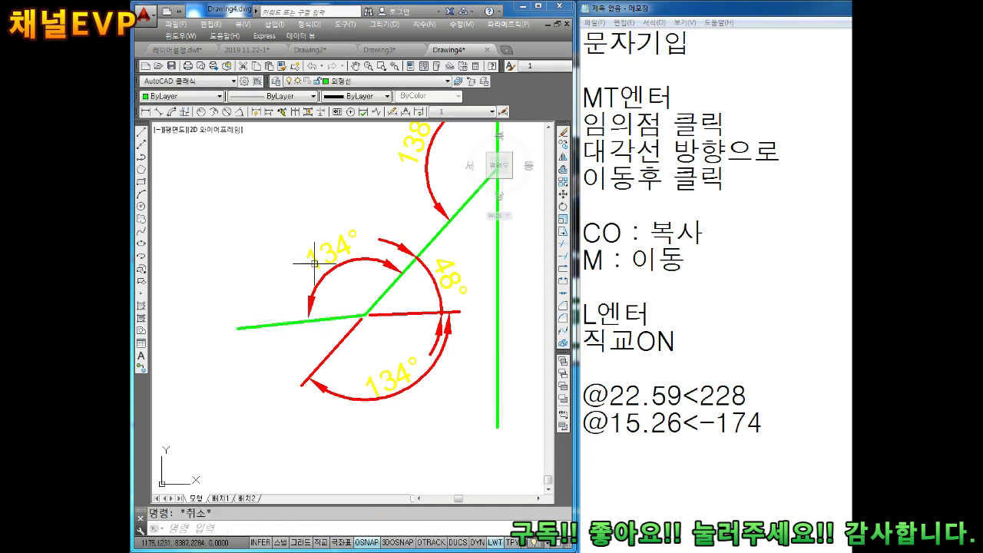
Erase both 134° angle dimensions and the 48° angle dimension
{"action": "left_click", "coordinate": [315, 263]}
{"action": "key", "text": "Delete"}
{"action": "left_click_drag", "start_coordinate": [399, 355], "coordinate": [345, 435]}
{"action": "key", "text": "Delete"}
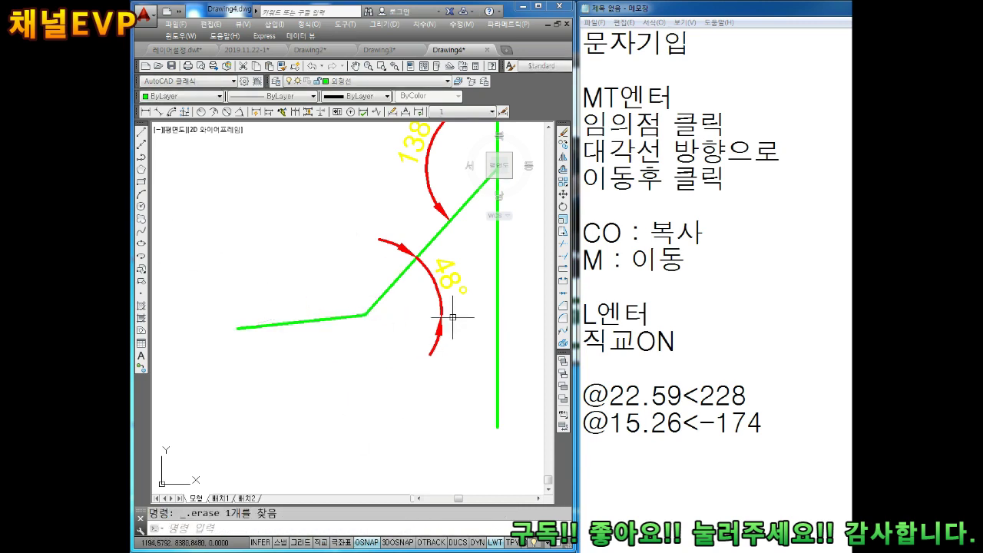
{"action": "left_click", "coordinate": [453, 317]}
{"action": "key", "text": "Delete"}
{"action": "key", "text": "Escape"}
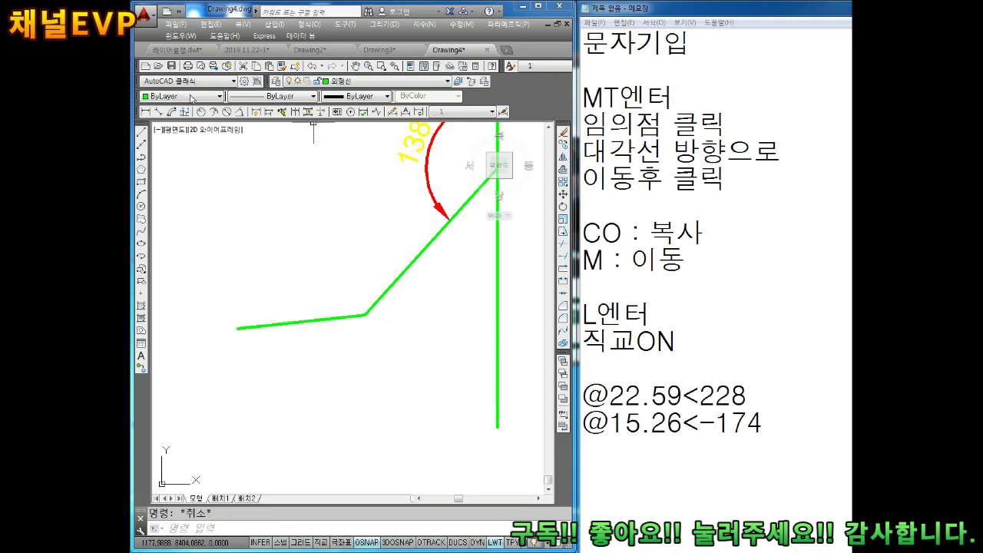
Add 138° angle dimensions above and below the left bend
{"action": "left_click", "coordinate": [238, 112]}
{"action": "left_click", "coordinate": [331, 320]}
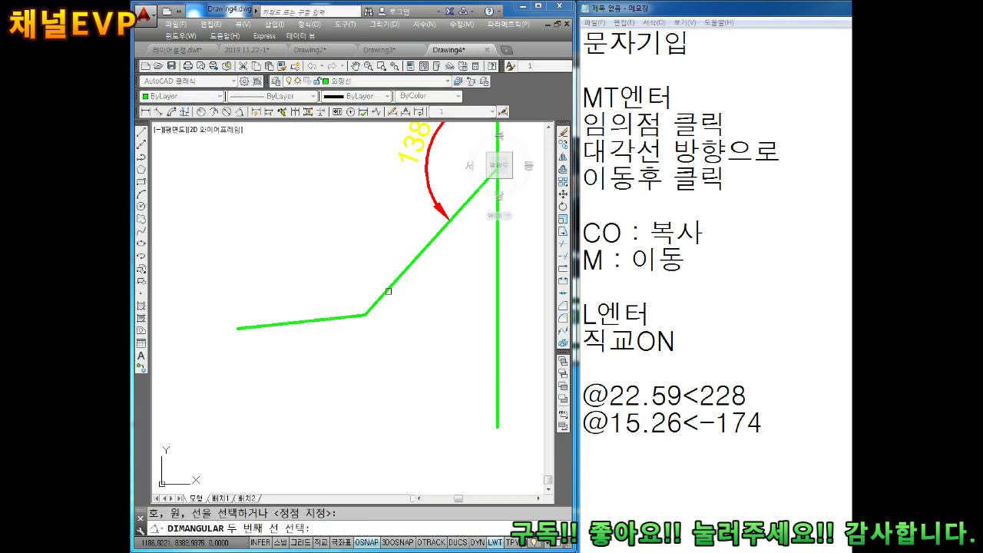
{"action": "left_click", "coordinate": [390, 287]}
{"action": "left_click", "coordinate": [343, 263]}
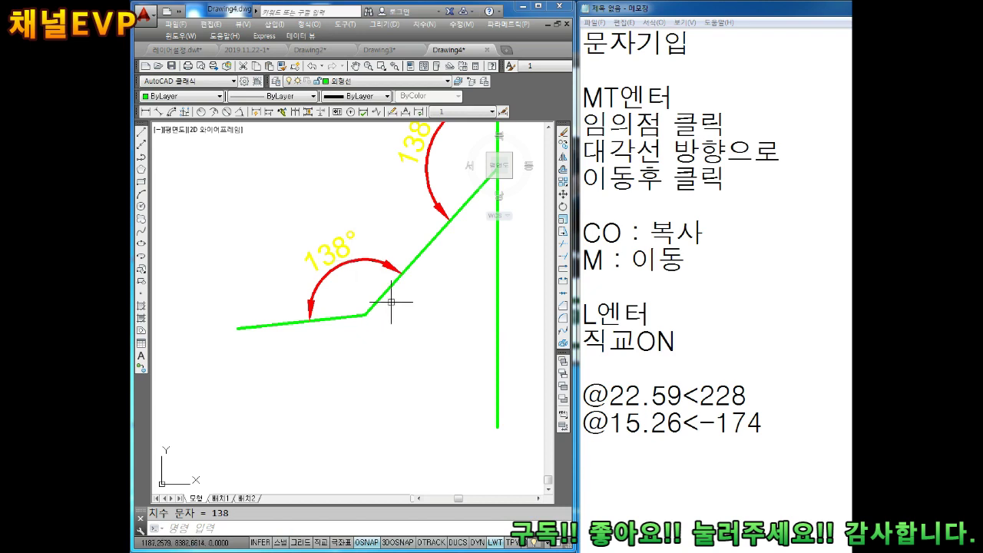
{"action": "key", "text": "Return"}
{"action": "left_click", "coordinate": [358, 315]}
{"action": "left_click", "coordinate": [369, 309]}
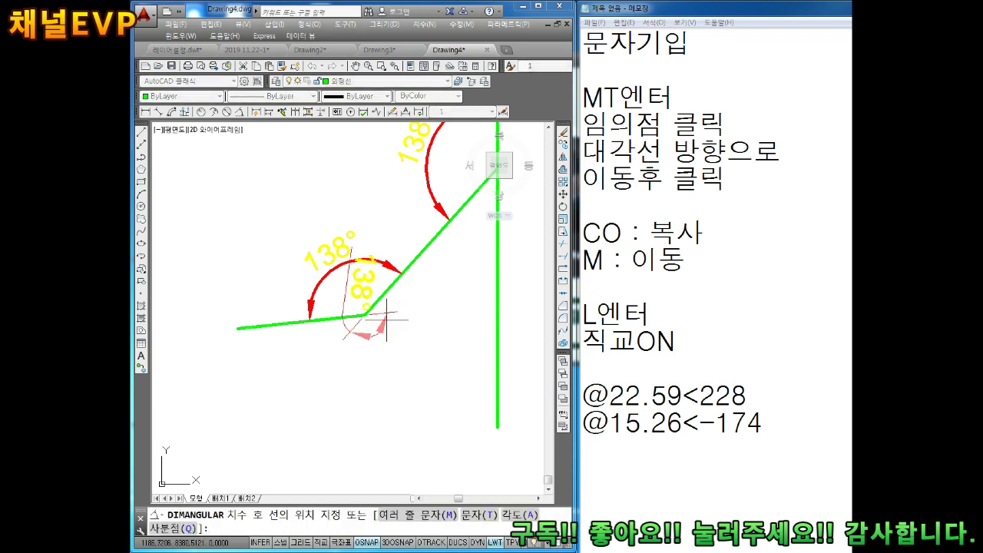
{"action": "left_click", "coordinate": [412, 364]}
{"action": "key", "text": "Escape"}
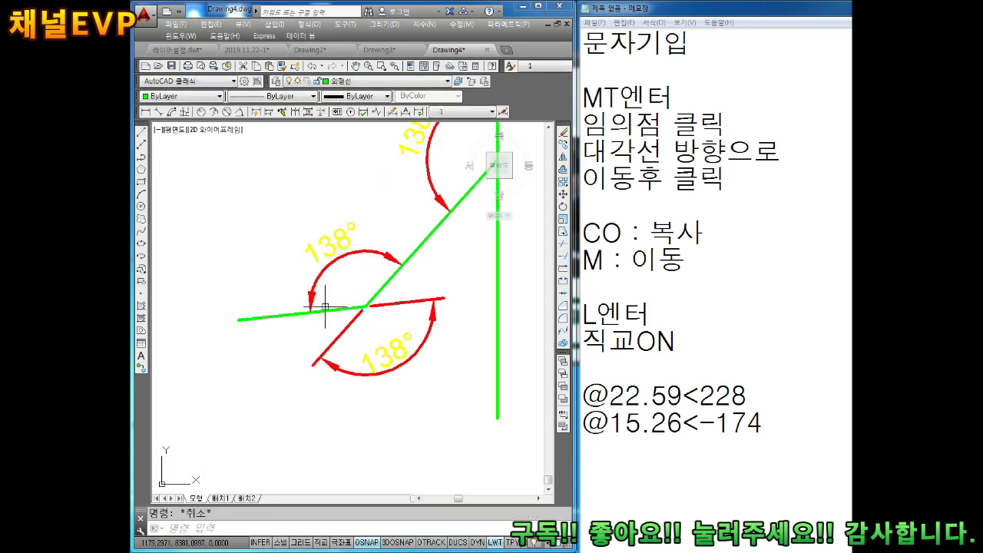
{"action": "middle_click_drag", "start_coordinate": [313, 310], "coordinate": [327, 288]}
{"action": "left_click", "coordinate": [799, 432]}
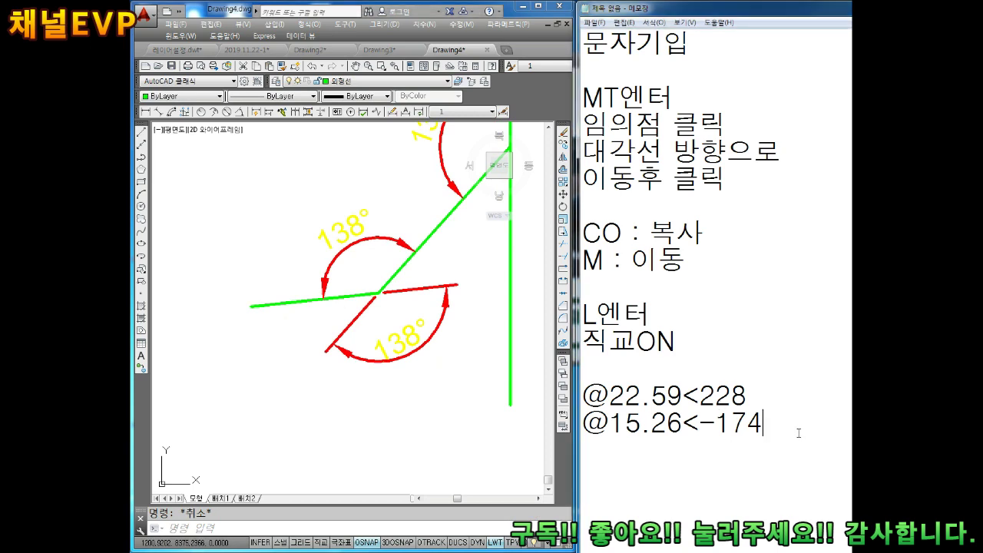
{"action": "scroll", "coordinate": [582, 504], "scroll_direction": "down", "scroll_amount": 2}
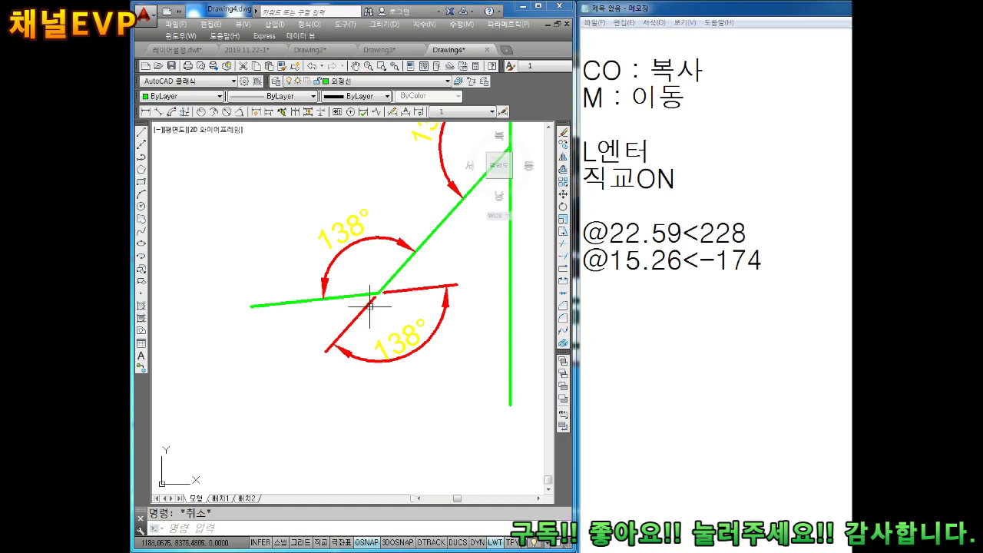
Draw a vertical helper line down from the bend intersection with ortho turned on
{"action": "middle_click_drag", "start_coordinate": [373, 291], "coordinate": [384, 289]}
{"action": "type", "text": "l"}
{"action": "key", "text": "Return"}
{"action": "scroll", "coordinate": [395, 292], "scroll_direction": "up", "scroll_amount": 4}
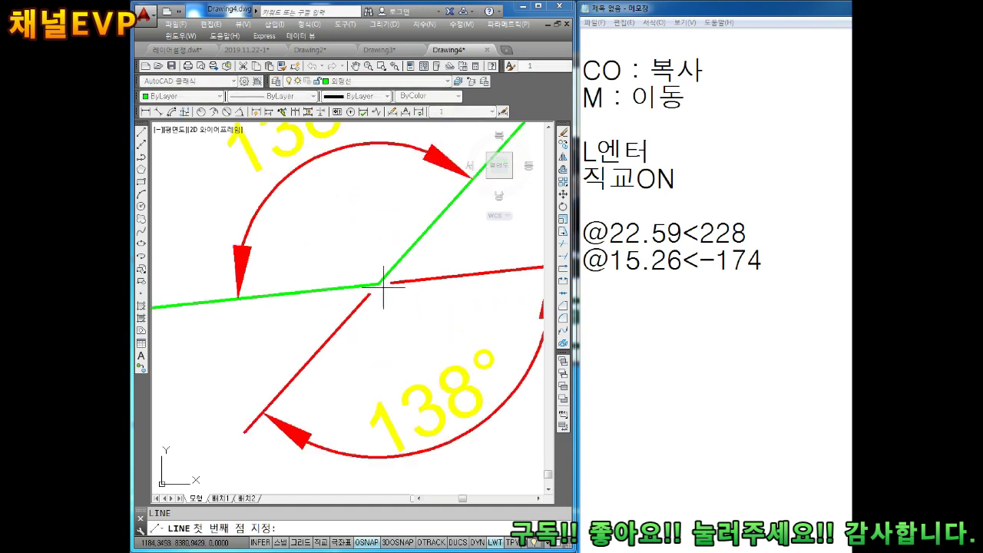
{"action": "left_click", "coordinate": [380, 284]}
{"action": "key", "text": "F8"}
{"action": "left_click", "coordinate": [382, 390]}
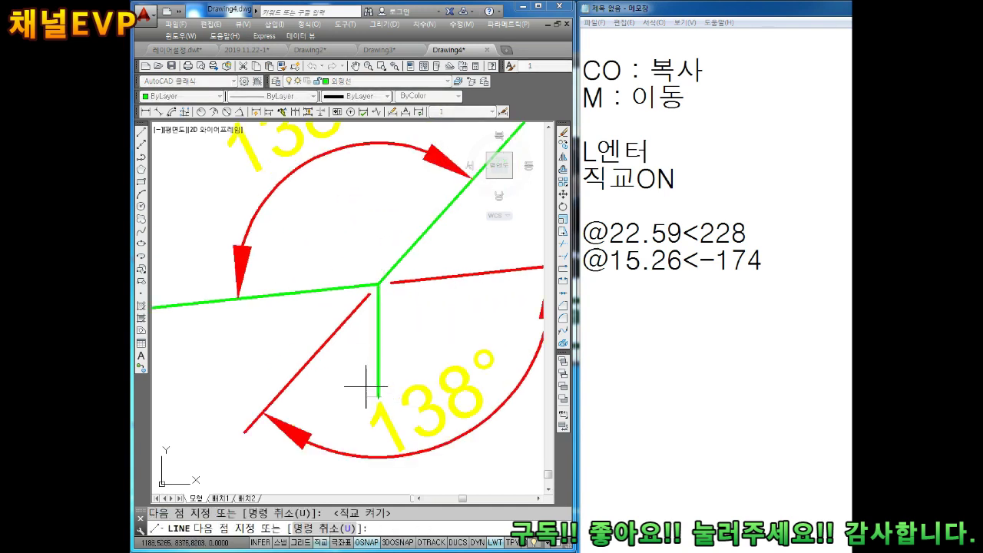
{"action": "scroll", "coordinate": [361, 377], "scroll_direction": "down", "scroll_amount": 3}
{"action": "key", "text": "Return"}
{"action": "key", "text": "Return"}
Draw a horizontal helper line and dimension its 6° angle to the slanted green line
{"action": "left_click", "coordinate": [283, 345]}
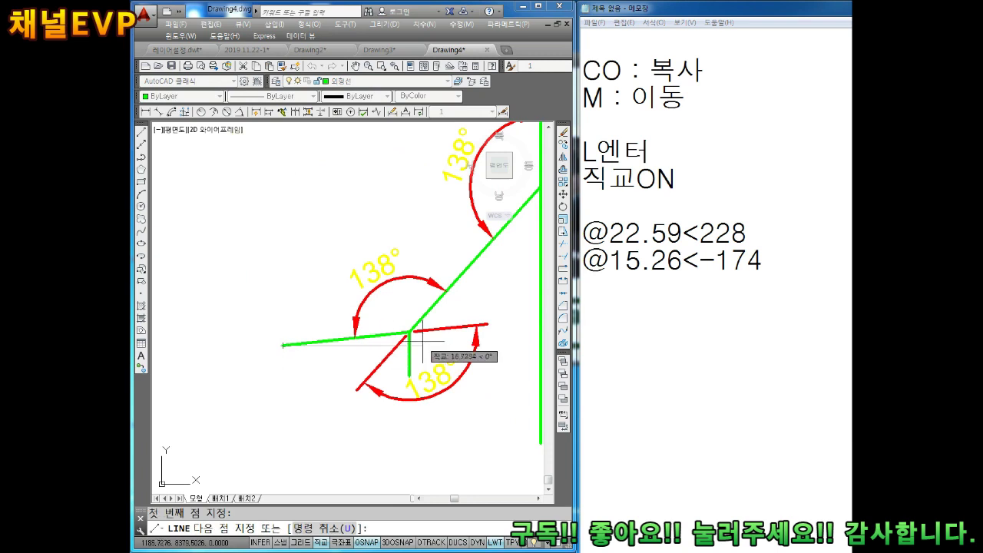
{"action": "left_click", "coordinate": [411, 346]}
{"action": "key", "text": "Escape"}
{"action": "scroll", "coordinate": [300, 281], "scroll_direction": "up", "scroll_amount": 5}
{"action": "middle_click_drag", "start_coordinate": [319, 224], "coordinate": [339, 207]}
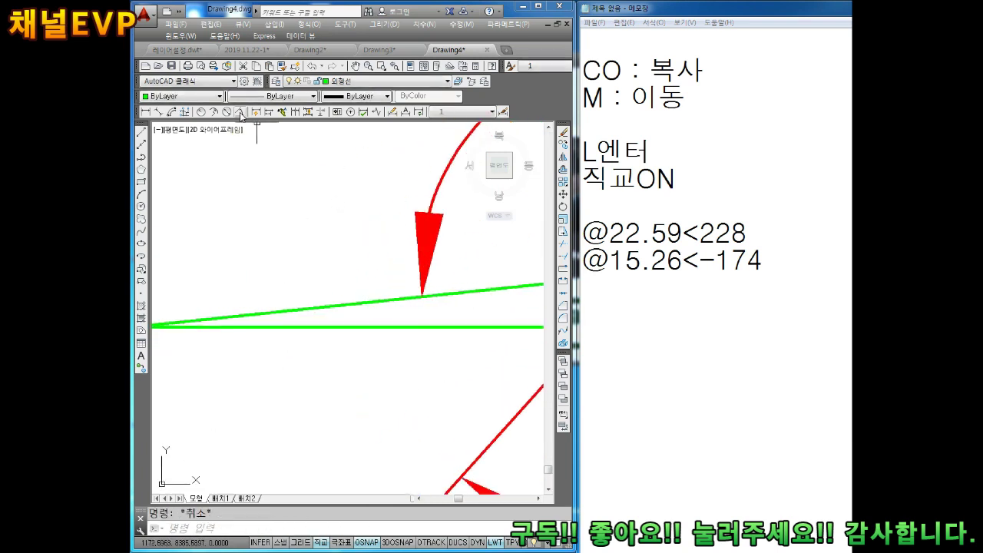
{"action": "type", "text": "dan"}
{"action": "key", "text": "Return"}
{"action": "left_click", "coordinate": [395, 300]}
{"action": "left_click", "coordinate": [395, 323]}
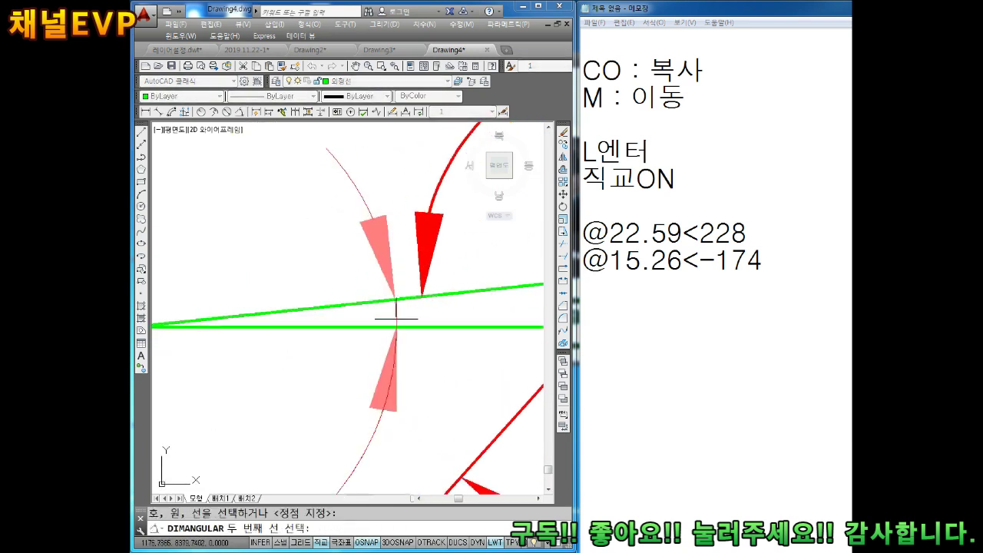
{"action": "scroll", "coordinate": [395, 361], "scroll_direction": "down", "scroll_amount": 3}
{"action": "left_click", "coordinate": [375, 380]}
{"action": "scroll", "coordinate": [407, 324], "scroll_direction": "up", "scroll_amount": 2}
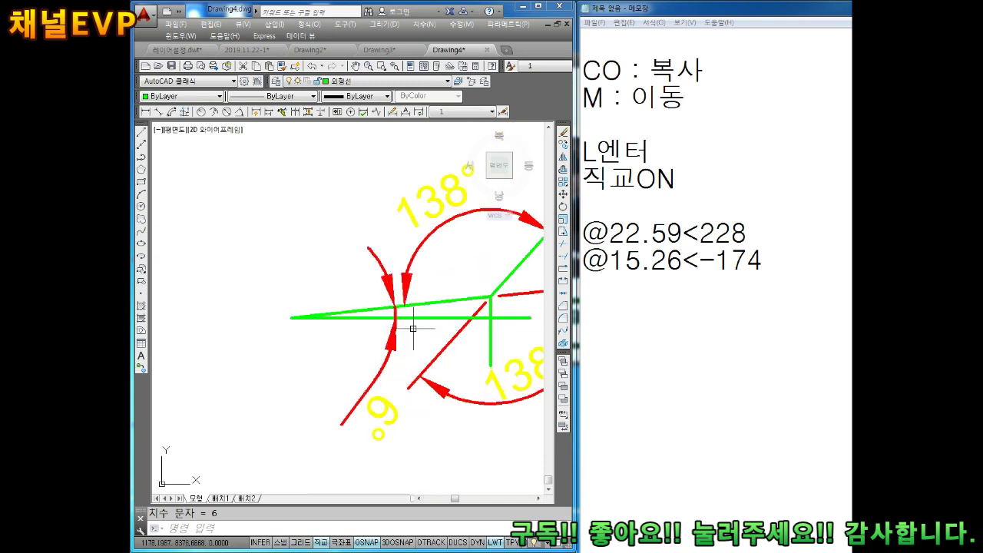
Erase the construction angle dimensions and the lower part of the vertical line
{"action": "middle_click_drag", "start_coordinate": [413, 328], "coordinate": [384, 351]}
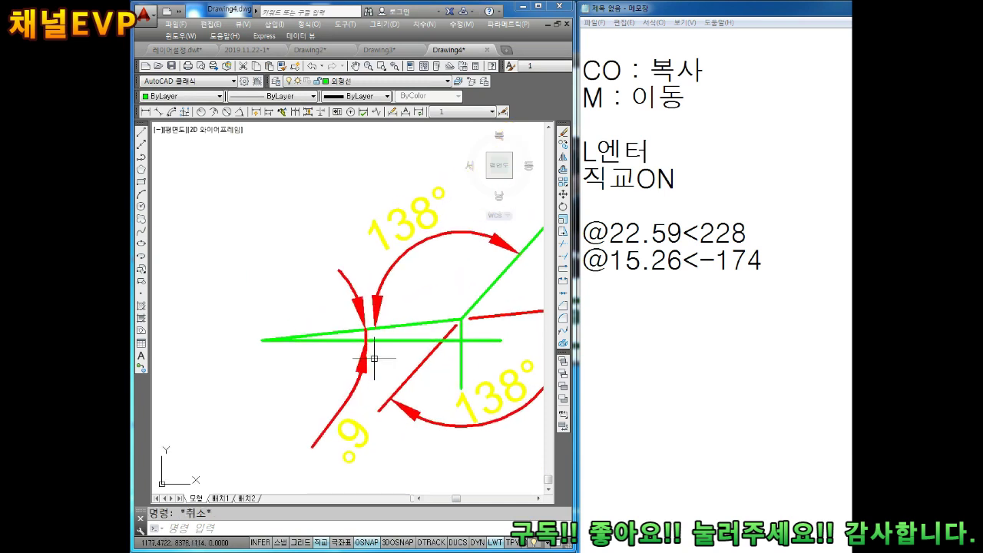
{"action": "left_click_drag", "start_coordinate": [354, 300], "coordinate": [358, 369]}
{"action": "key", "text": "ctrl+z"}
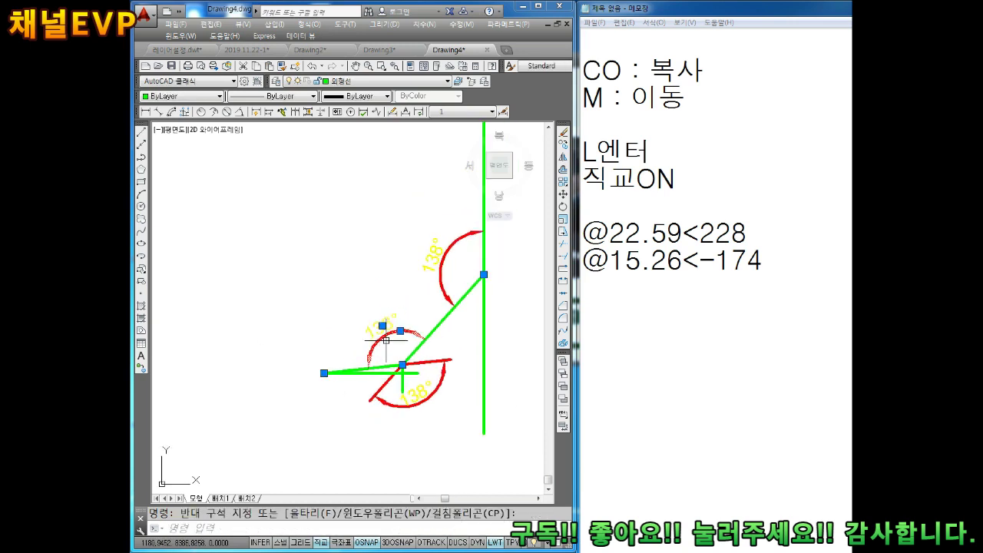
{"action": "left_click_drag", "start_coordinate": [385, 335], "coordinate": [417, 393]}
{"action": "left_click", "coordinate": [419, 415]}
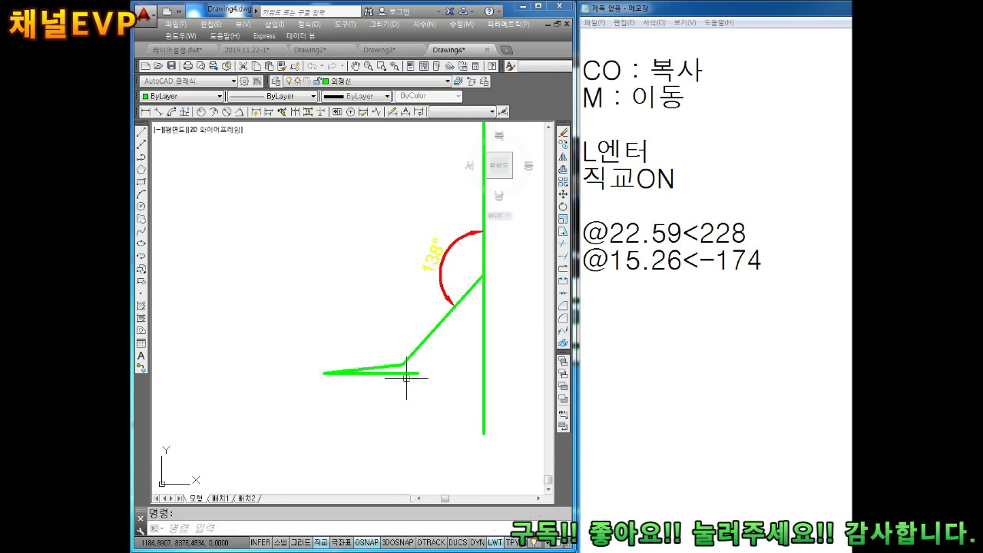
{"action": "key", "text": "Delete"}
{"action": "left_click", "coordinate": [483, 345]}
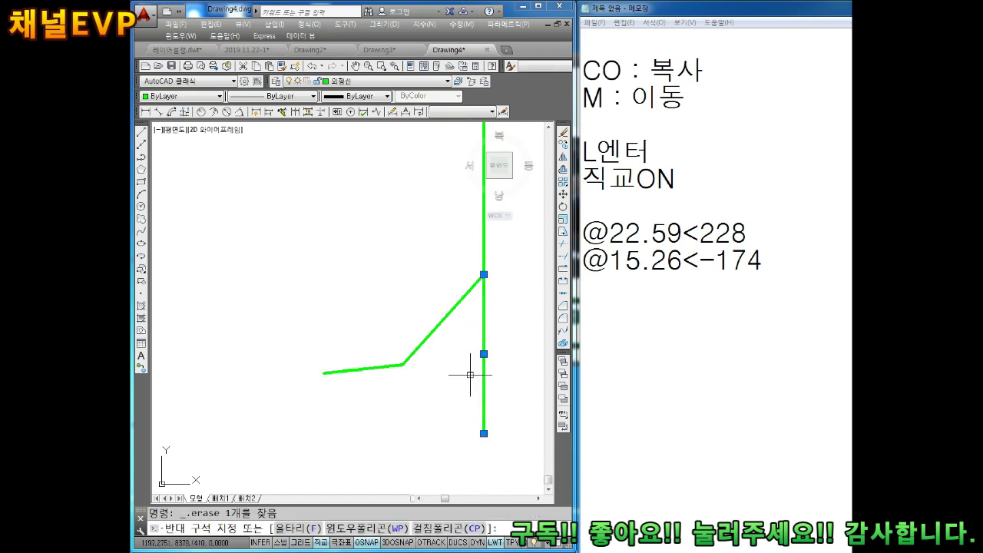
{"action": "key", "text": "Delete"}
{"action": "key", "text": "Escape"}
{"action": "left_click", "coordinate": [607, 289]}
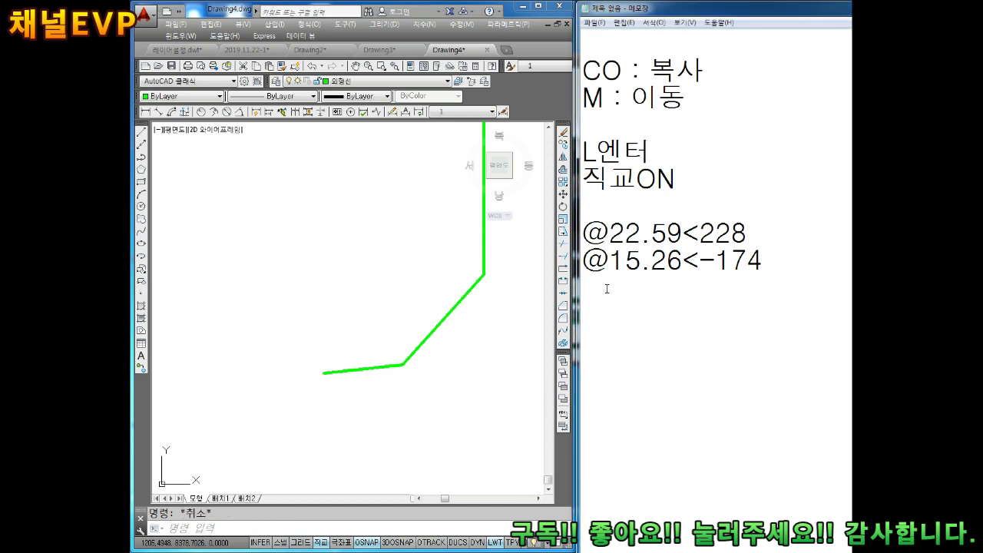
{"action": "type", "text": "@34.33<"}
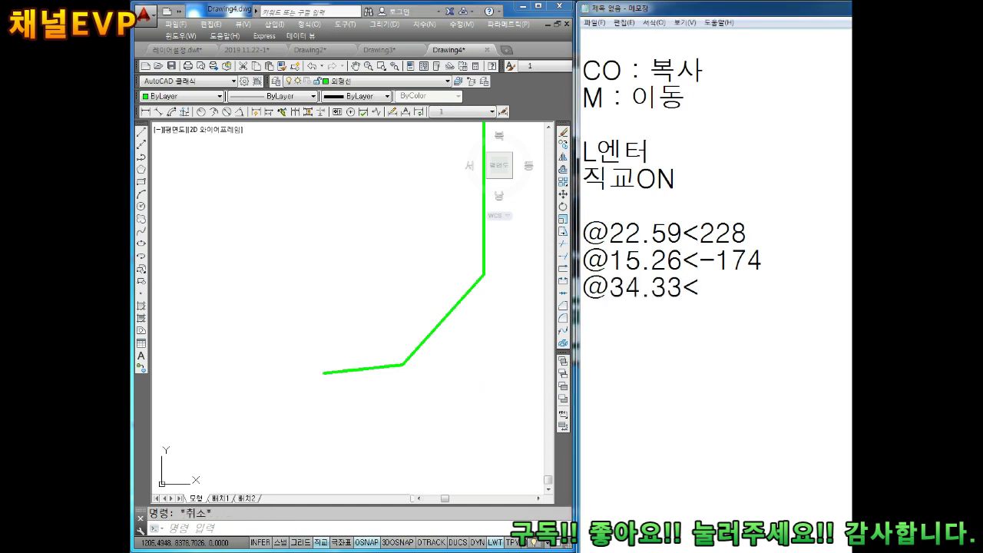
{"action": "type", "text": "86"}
{"action": "left_click", "coordinate": [351, 297]}
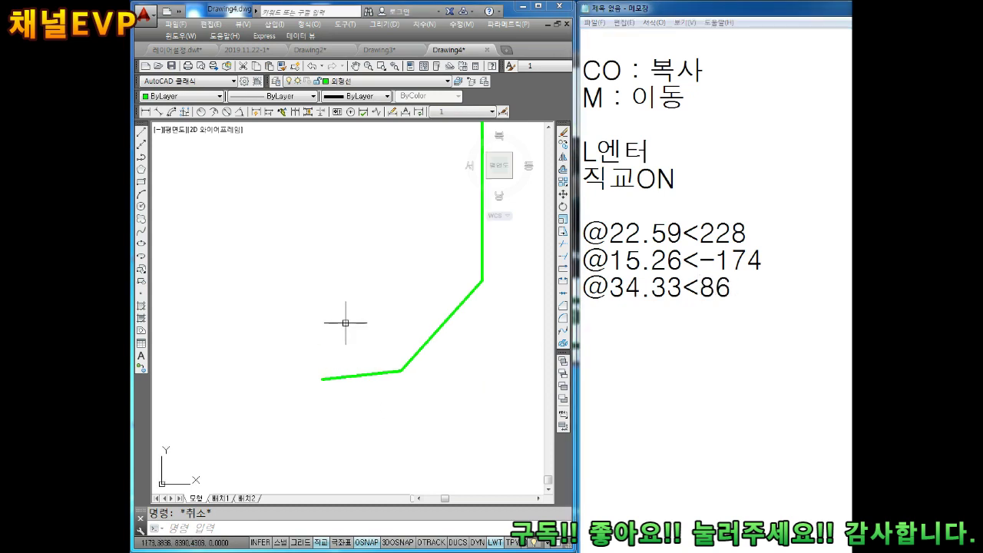
{"action": "type", "text": "l"}
{"action": "key", "text": "Return"}
{"action": "left_click", "coordinate": [323, 378]}
{"action": "type", "text": "@34.33<8"}
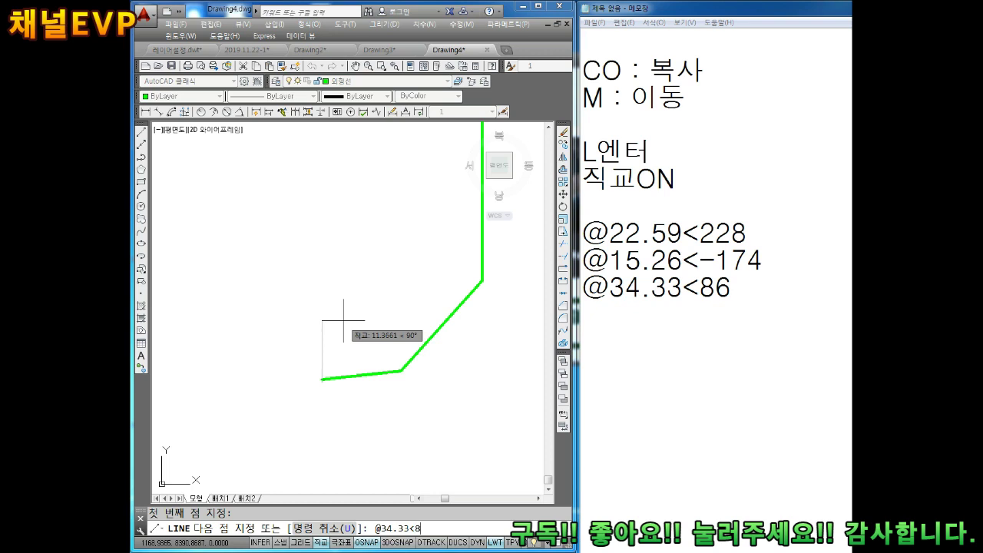
{"action": "type", "text": "6"}
{"action": "key", "text": "Return"}
{"action": "key", "text": "Escape"}
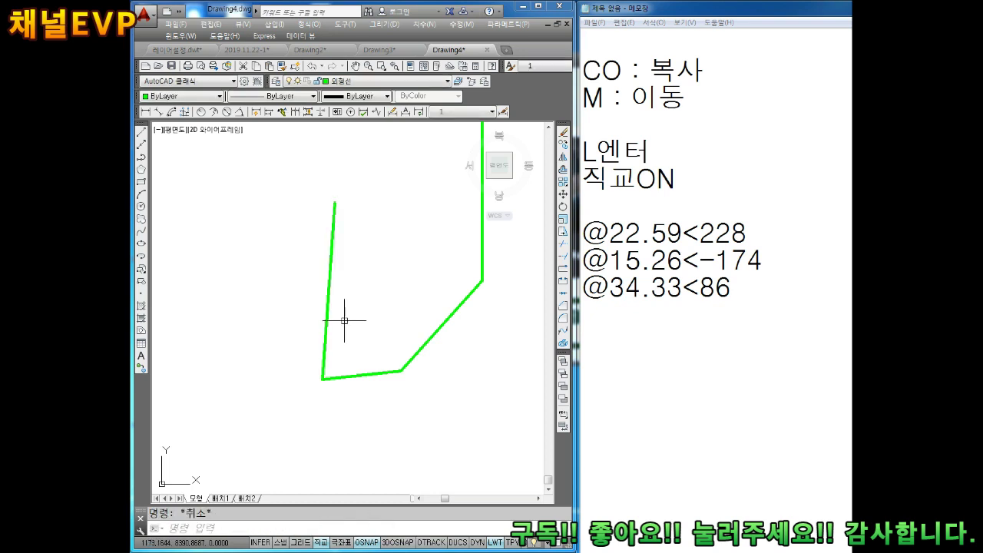
{"action": "scroll", "coordinate": [329, 374], "scroll_direction": "down", "scroll_amount": 2}
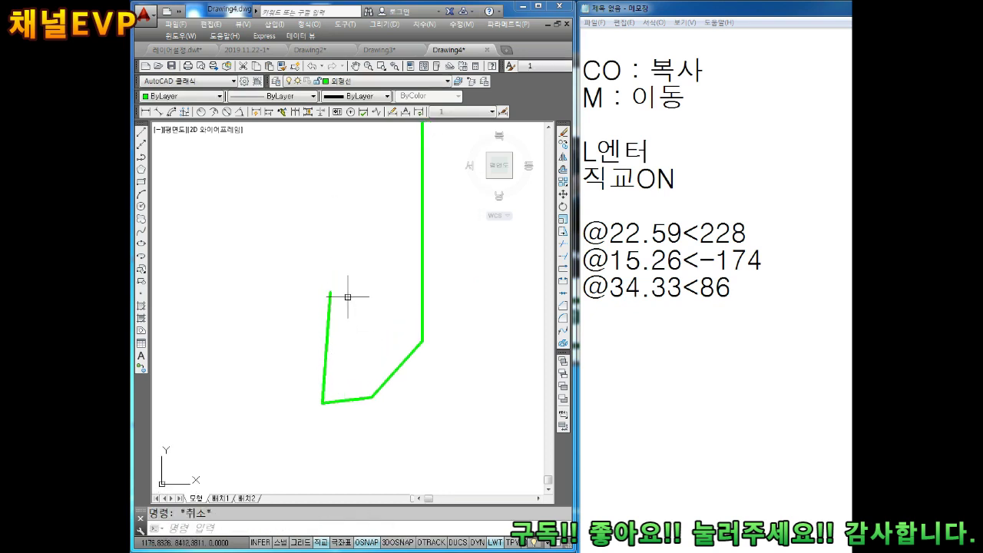
Draw the 3.21 horizontal step (@3.21<0) from the new line's top end, closing the outline
{"action": "left_click", "coordinate": [594, 319]}
{"action": "type", "text": "@3."}
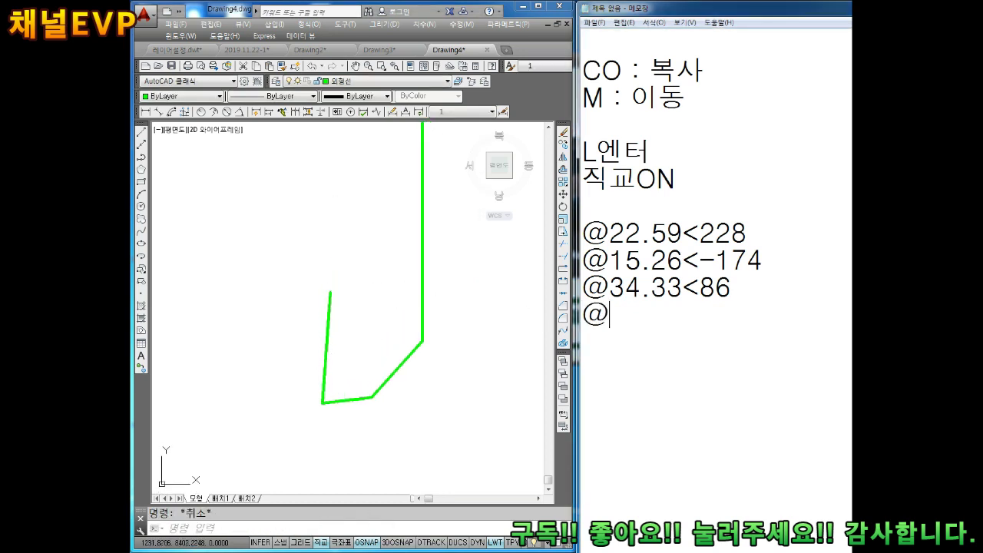
{"action": "type", "text": "21<0"}
{"action": "left_click", "coordinate": [438, 314]}
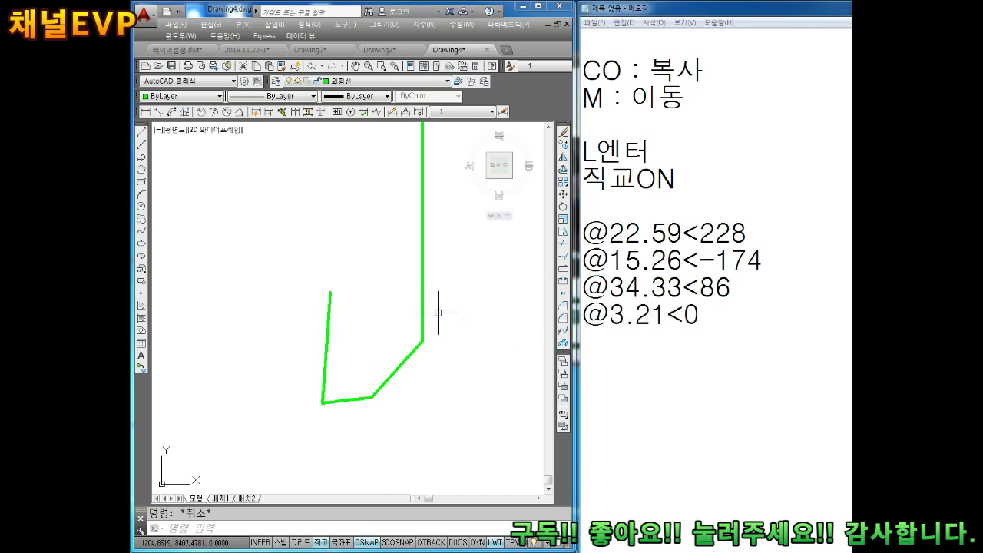
{"action": "type", "text": "l"}
{"action": "key", "text": "Return"}
{"action": "left_click", "coordinate": [330, 293]}
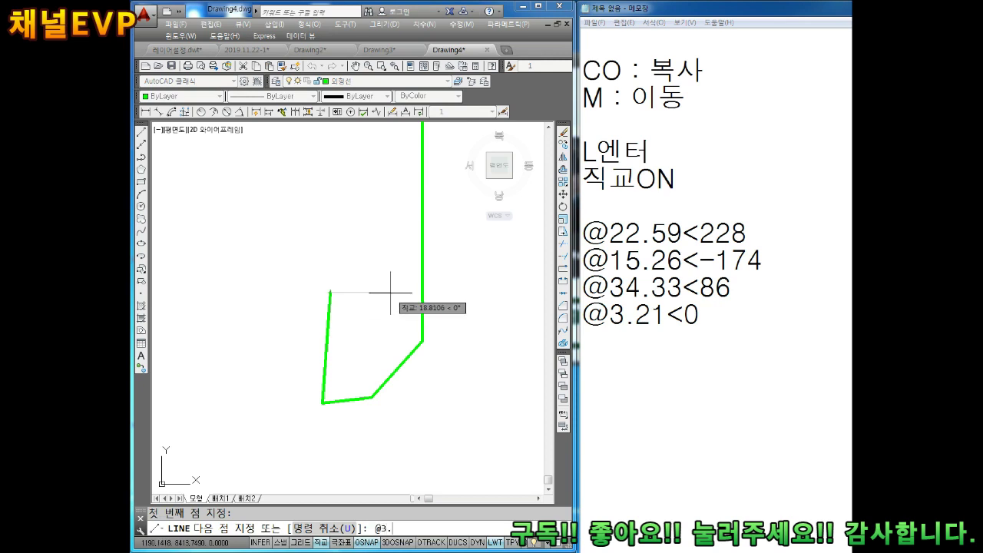
{"action": "type", "text": "0"}
{"action": "key", "text": "Return"}
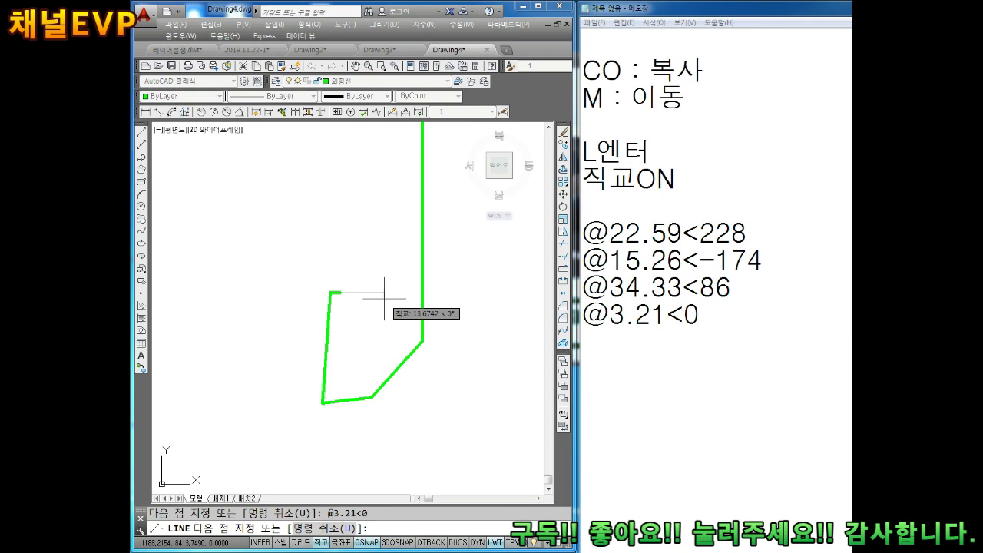
{"action": "scroll", "coordinate": [323, 323], "scroll_direction": "down", "scroll_amount": 1}
{"action": "scroll", "coordinate": [374, 281], "scroll_direction": "down", "scroll_amount": 2}
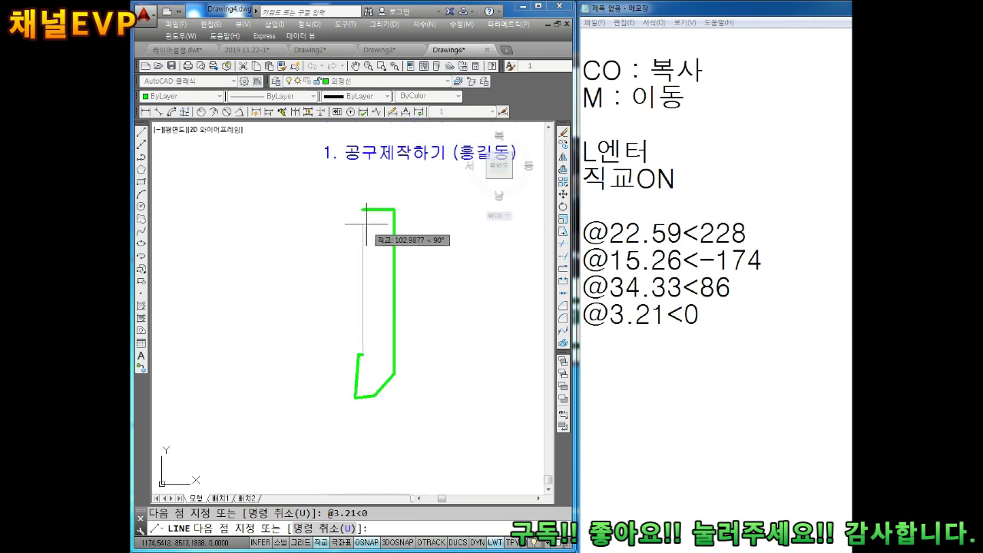
{"action": "key", "text": "Escape"}
{"action": "scroll", "coordinate": [358, 347], "scroll_direction": "up", "scroll_amount": 2}
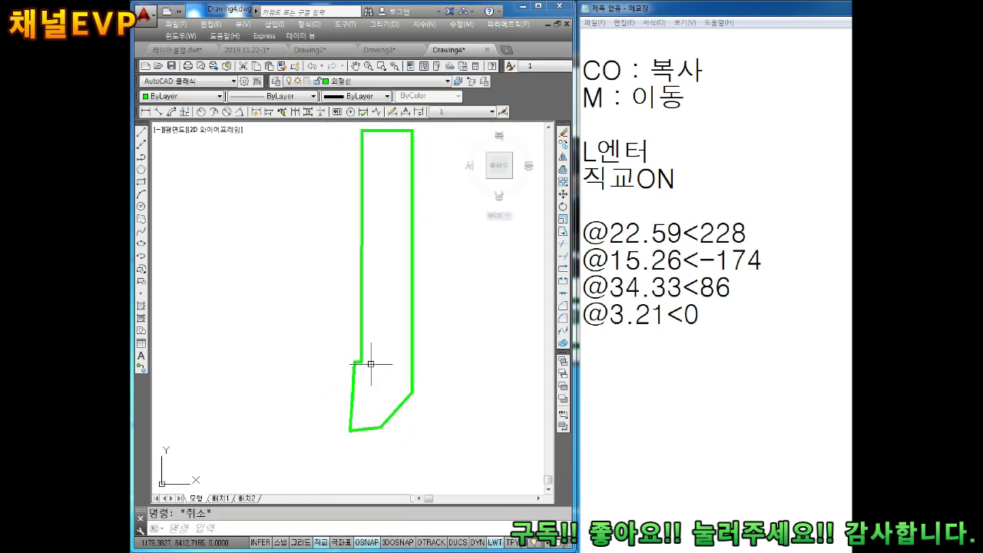
{"action": "scroll", "coordinate": [392, 323], "scroll_direction": "down", "scroll_amount": 2}
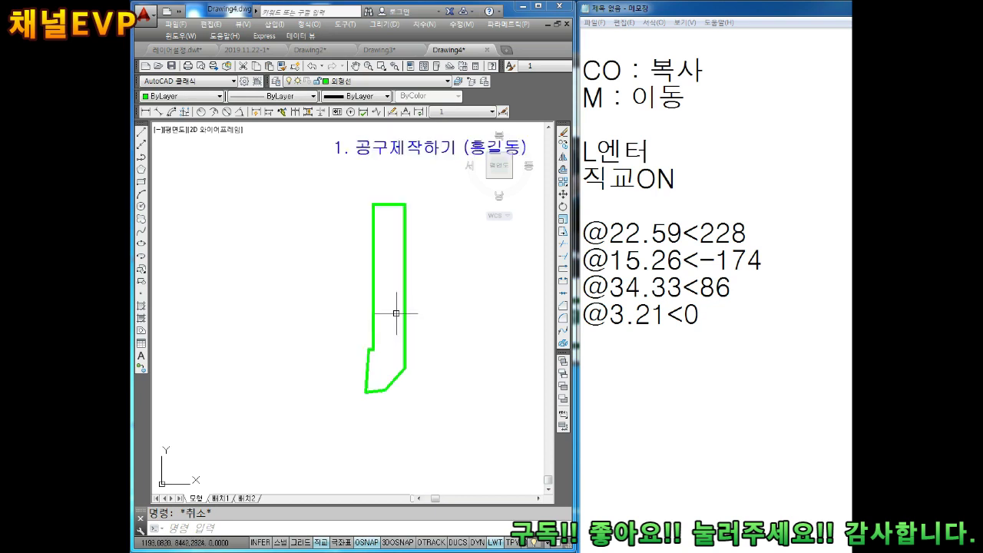
Dimension the tool's top width as 25 between its two top corners
{"action": "left_click", "coordinate": [606, 345]}
{"action": "left_click", "coordinate": [426, 300]}
{"action": "middle_click_drag", "start_coordinate": [444, 293], "coordinate": [425, 302]}
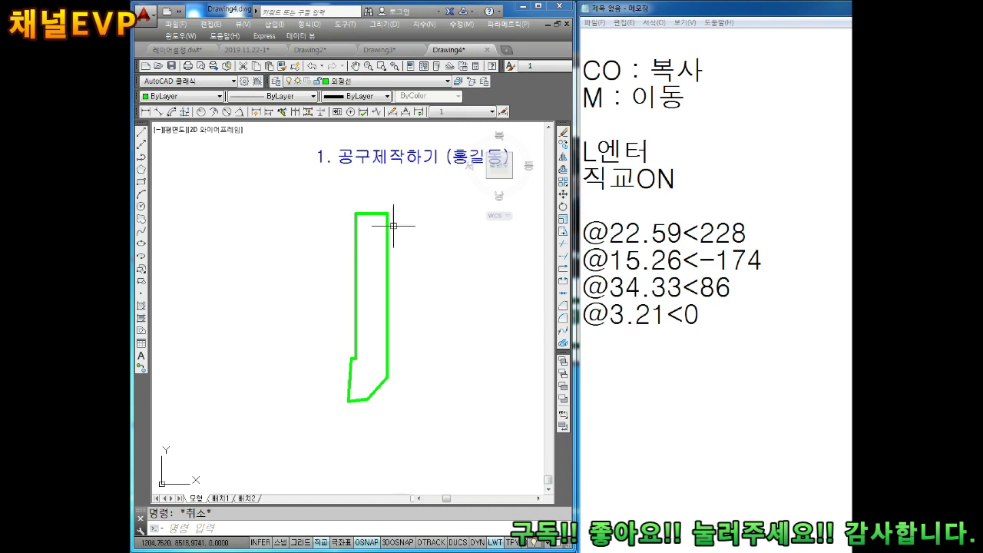
{"action": "scroll", "coordinate": [380, 254], "scroll_direction": "up", "scroll_amount": 4}
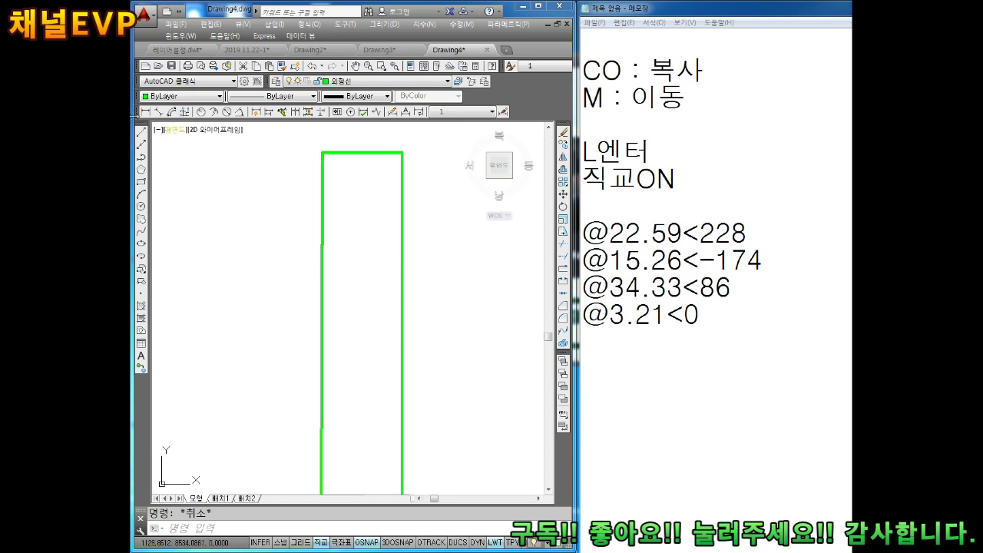
{"action": "left_click", "coordinate": [145, 111]}
{"action": "middle_click_drag", "start_coordinate": [324, 153], "coordinate": [340, 237]}
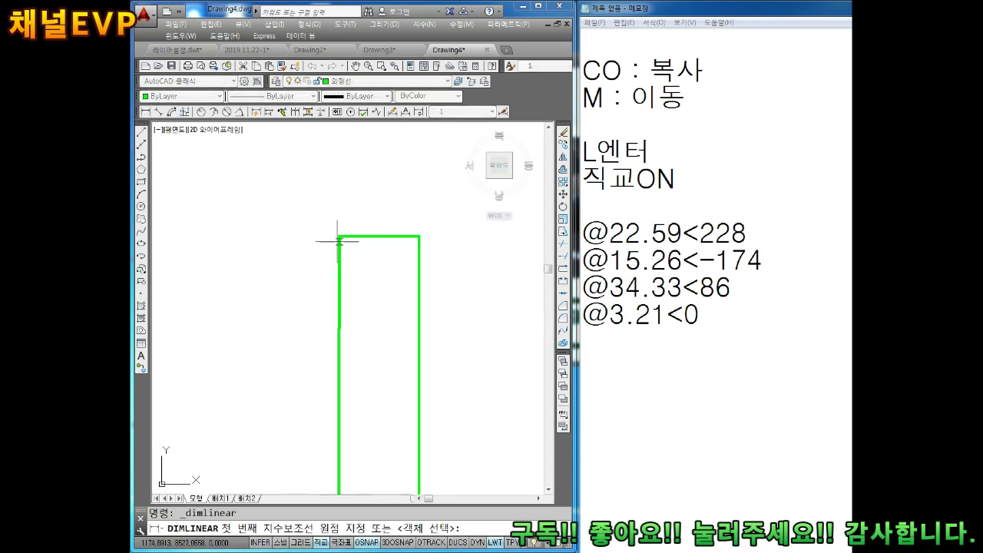
{"action": "left_click", "coordinate": [338, 235]}
{"action": "left_click", "coordinate": [419, 236]}
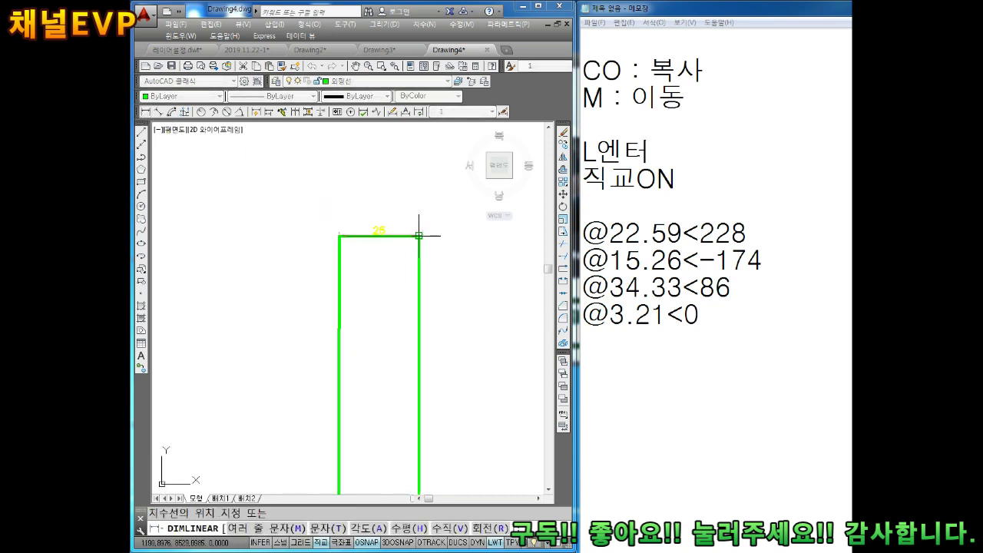
{"action": "left_click", "coordinate": [416, 207]}
{"action": "key", "text": "space"}
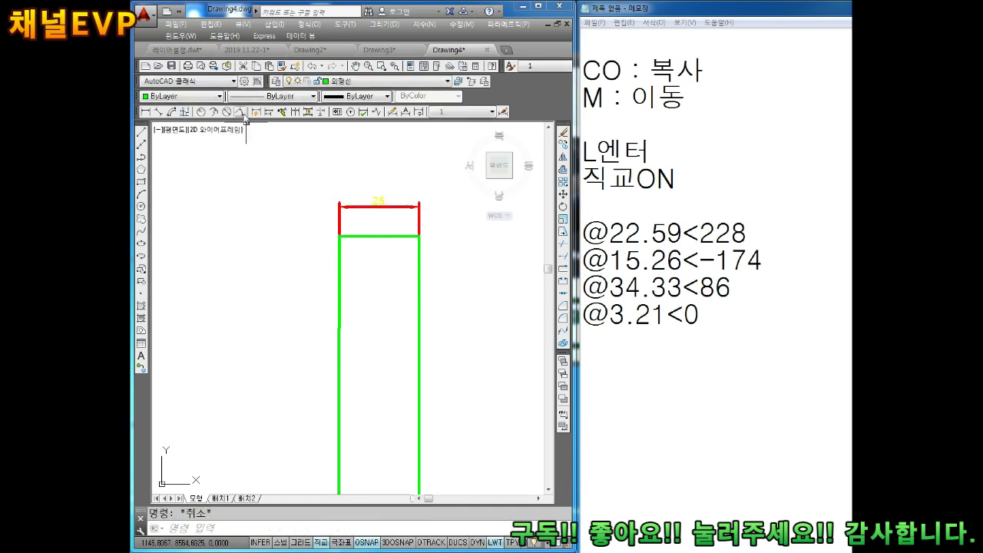
Add a 90° angle dimension between the top and right edges at the top-right corner
{"action": "left_click", "coordinate": [240, 111]}
{"action": "left_click", "coordinate": [399, 235]}
{"action": "left_click", "coordinate": [419, 259]}
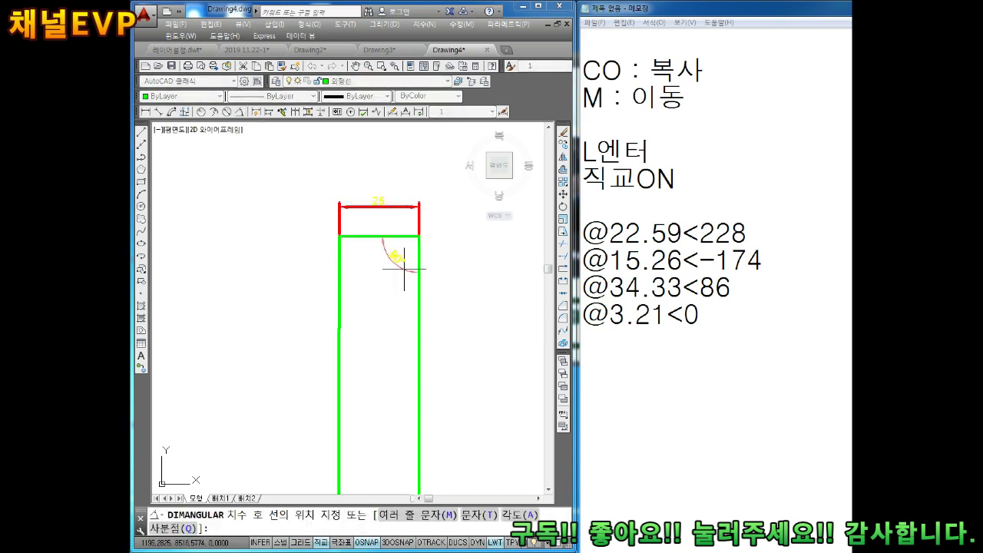
{"action": "left_click", "coordinate": [406, 268]}
{"action": "scroll", "coordinate": [391, 292], "scroll_direction": "down", "scroll_amount": 2}
{"action": "scroll", "coordinate": [386, 268], "scroll_direction": "down", "scroll_amount": 2}
{"action": "key", "text": "Escape"}
{"action": "middle_click_drag", "start_coordinate": [386, 268], "coordinate": [354, 328]}
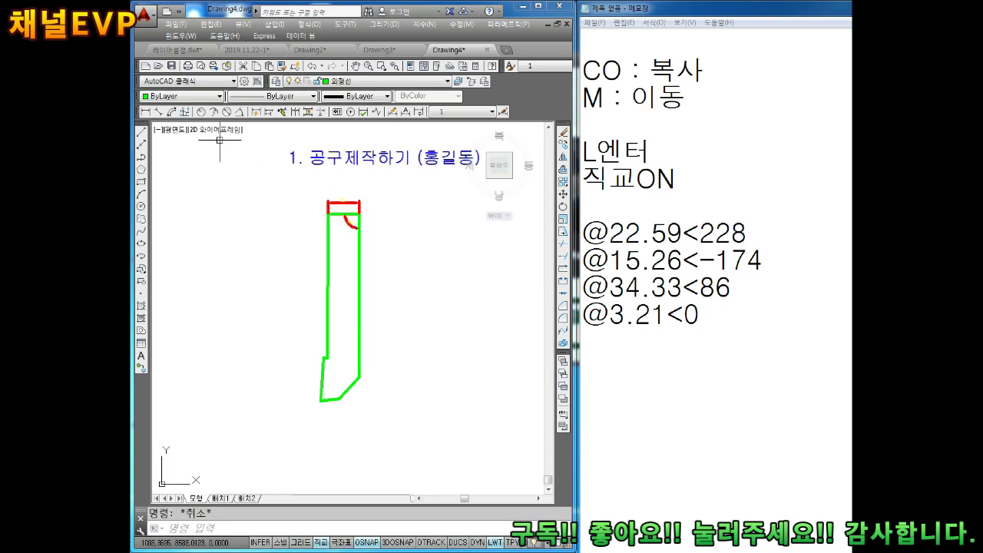
Begin another linear dimension from the top-right corner toward the lower right edge
{"action": "left_click", "coordinate": [159, 114]}
{"action": "scroll", "coordinate": [361, 215], "scroll_direction": "up", "scroll_amount": 3}
{"action": "scroll", "coordinate": [380, 223], "scroll_direction": "up", "scroll_amount": 3}
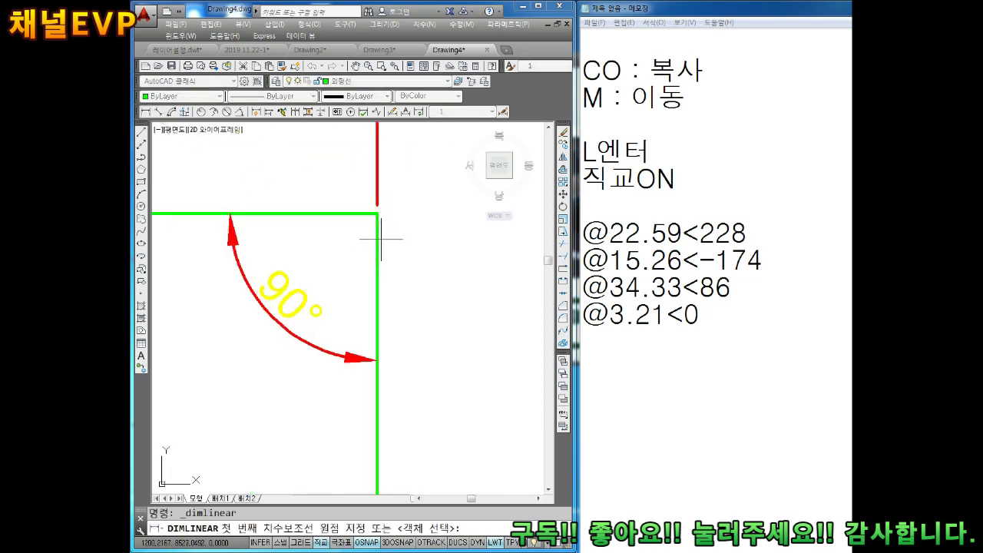
{"action": "left_click", "coordinate": [377, 214]}
{"action": "scroll", "coordinate": [384, 287], "scroll_direction": "down", "scroll_amount": 2}
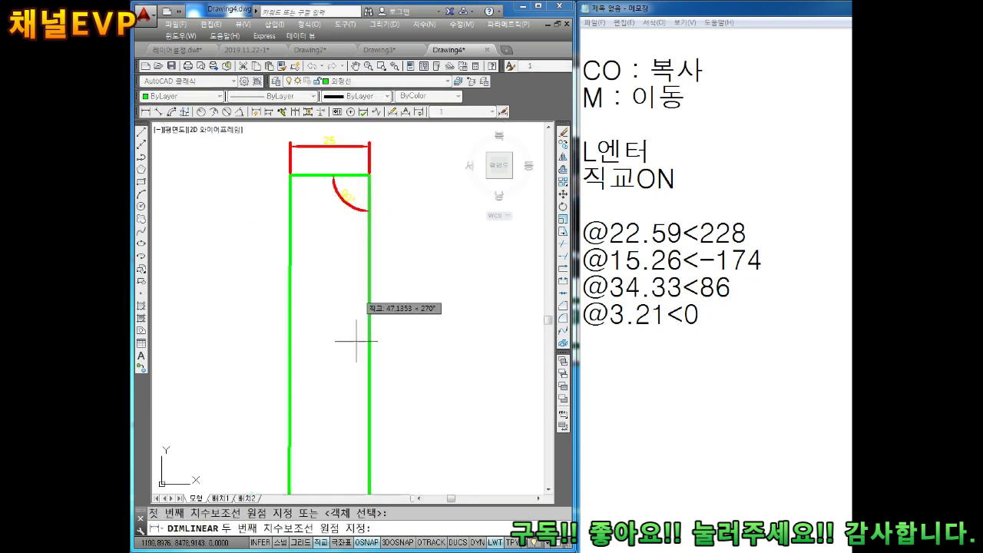
{"action": "middle_click_drag", "start_coordinate": [358, 334], "coordinate": [375, 347]}
{"action": "scroll", "coordinate": [353, 347], "scroll_direction": "up", "scroll_amount": 1}
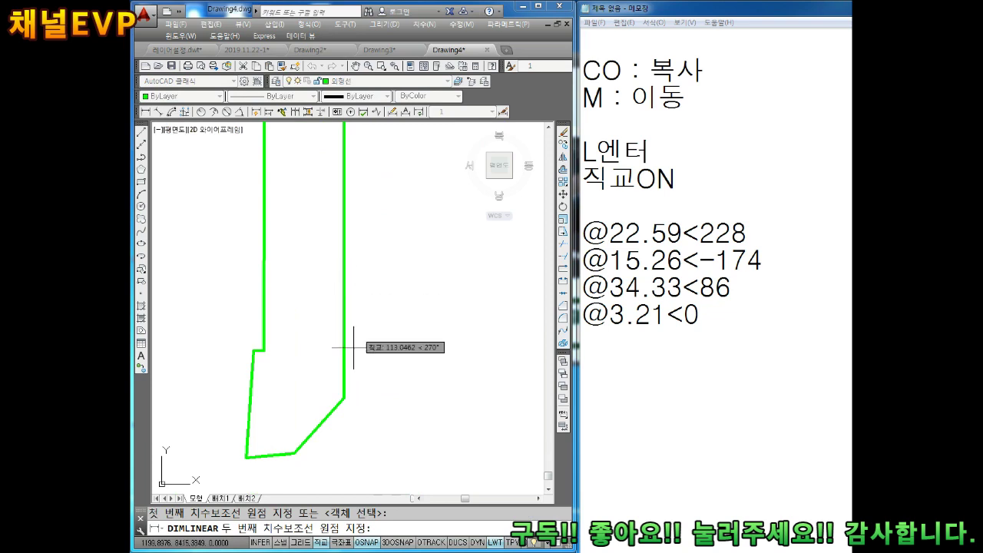
Place the 130.47 height dimension to the right of the tool profile
{"action": "left_click", "coordinate": [344, 398]}
{"action": "left_click", "coordinate": [384, 321]}
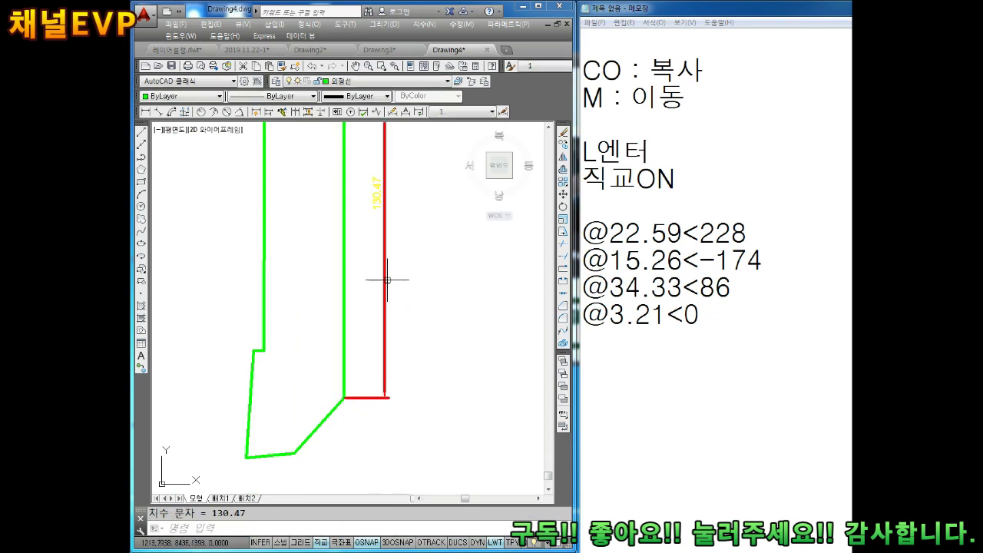
{"action": "middle_click_drag", "start_coordinate": [387, 279], "coordinate": [422, 226]}
{"action": "middle_click_drag", "start_coordinate": [335, 324], "coordinate": [358, 275]}
{"action": "scroll", "coordinate": [358, 274], "scroll_direction": "up", "scroll_amount": 2}
{"action": "key", "text": "Escape"}
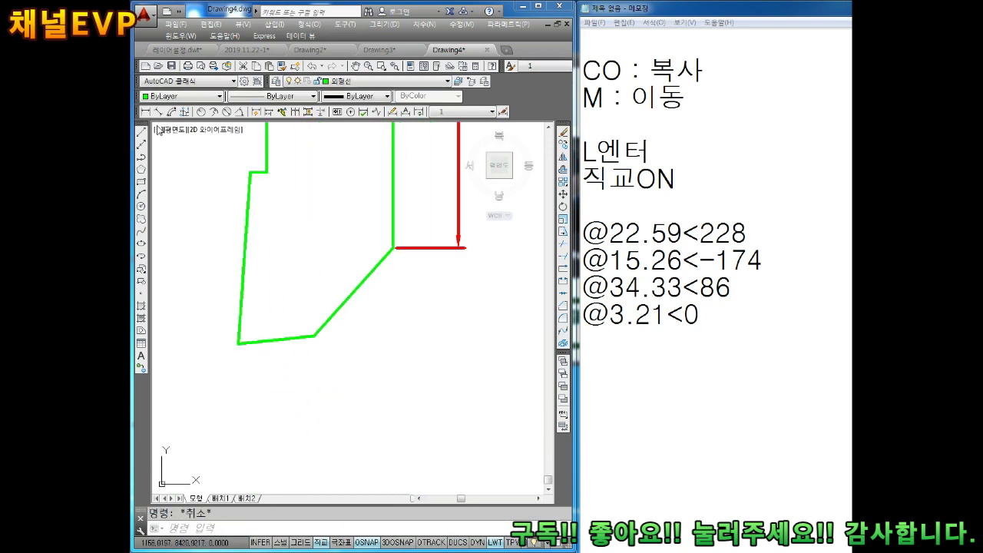
Add aligned dimensions 23.59 on the diagonal edge and 15.26 on the bottom edge
{"action": "left_click", "coordinate": [159, 112]}
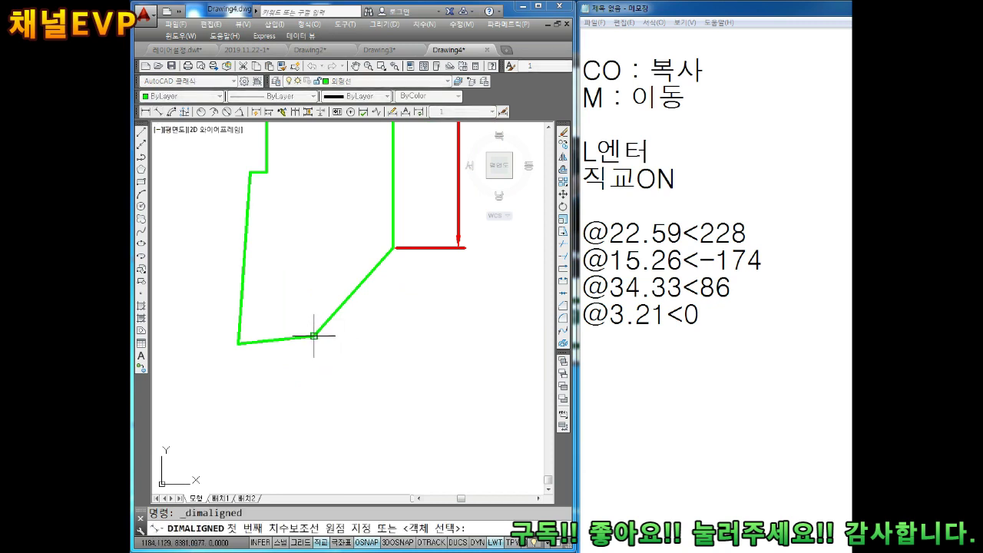
{"action": "left_click", "coordinate": [315, 336]}
{"action": "left_click", "coordinate": [393, 246]}
{"action": "left_click", "coordinate": [396, 338]}
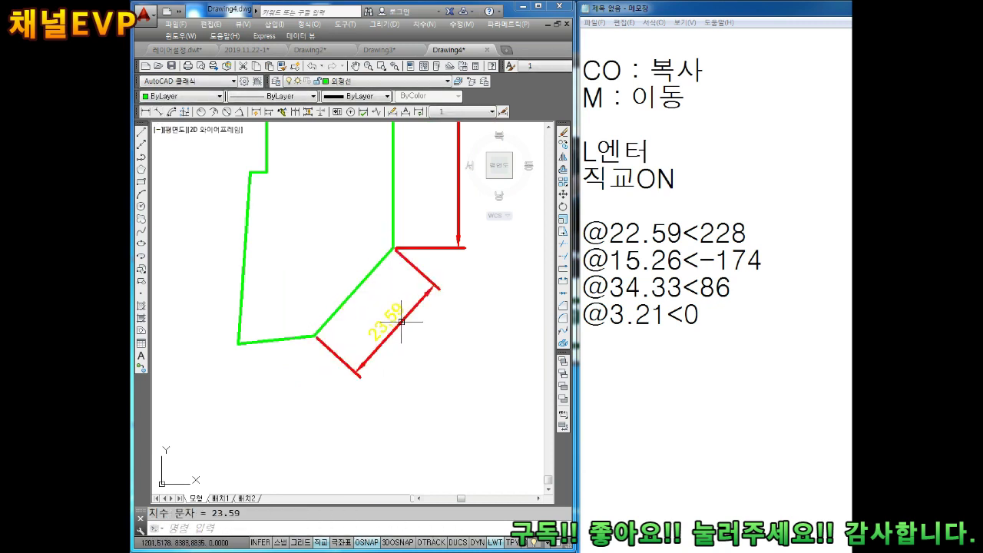
{"action": "middle_click_drag", "start_coordinate": [329, 353], "coordinate": [367, 334]}
{"action": "key", "text": "Return"}
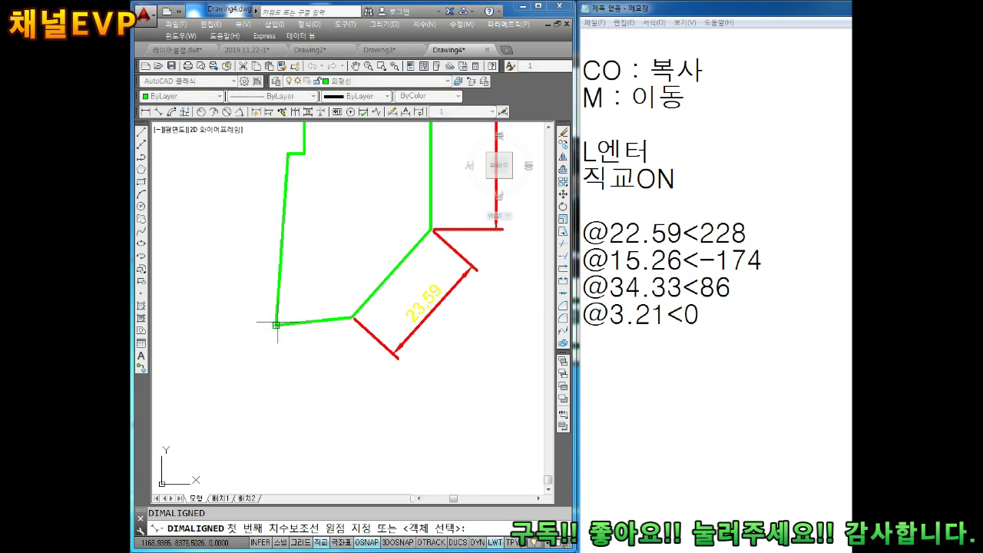
{"action": "left_click", "coordinate": [276, 324]}
{"action": "left_click", "coordinate": [352, 318]}
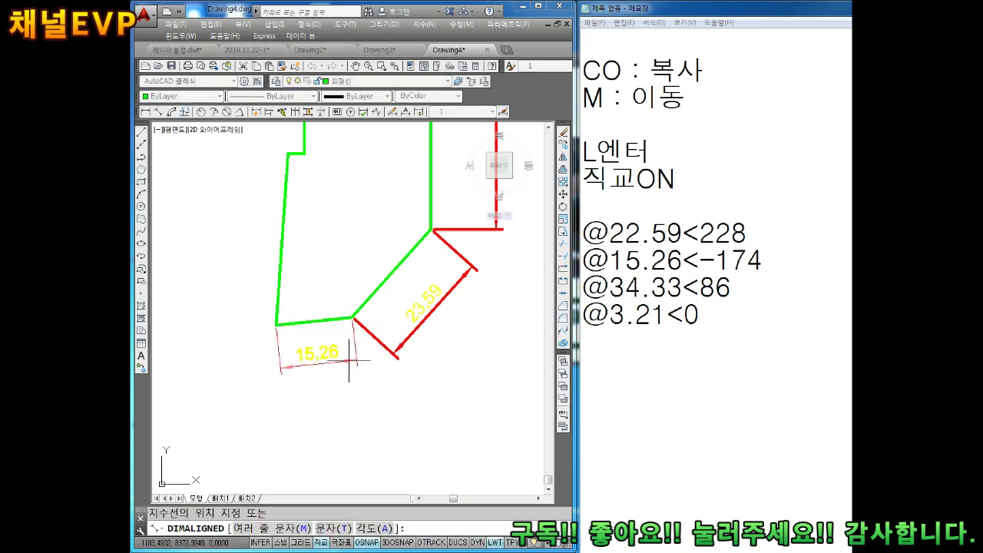
{"action": "left_click", "coordinate": [318, 380]}
Add aligned dimensions 34.33 on the left edge and 3.21 on the top notch
{"action": "middle_click_drag", "start_coordinate": [319, 321], "coordinate": [333, 351]}
{"action": "key", "text": "Return"}
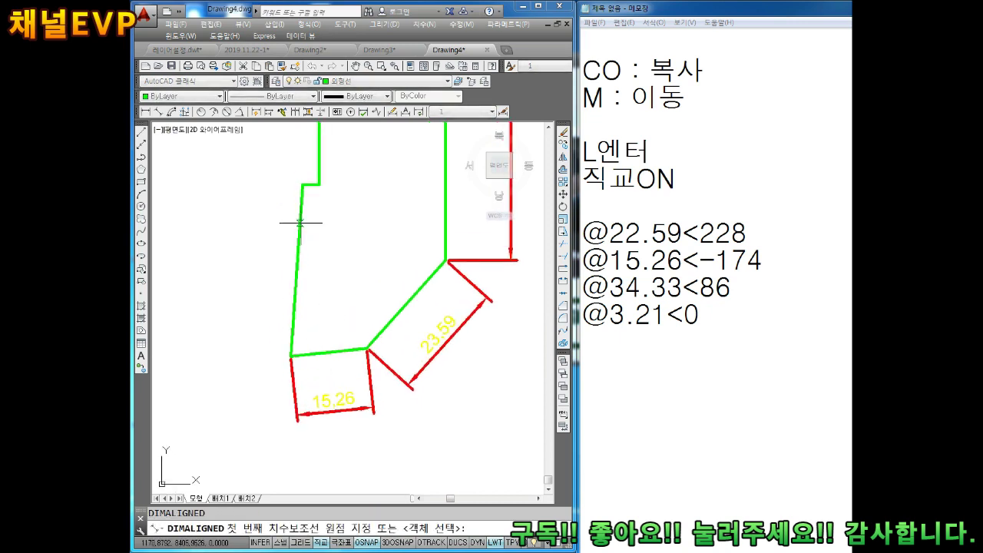
{"action": "left_click", "coordinate": [302, 185]}
{"action": "left_click", "coordinate": [290, 351]}
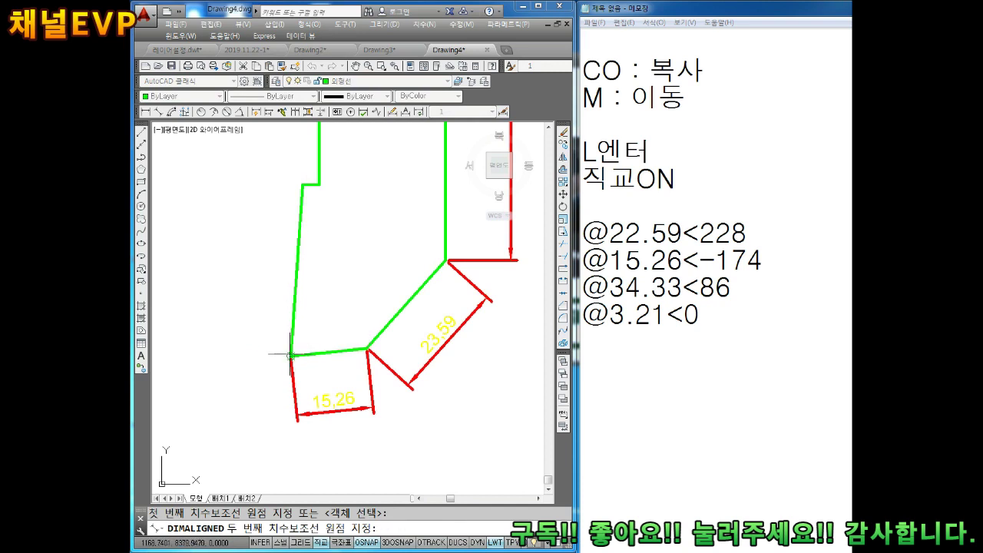
{"action": "left_click", "coordinate": [260, 307]}
{"action": "key", "text": "Return"}
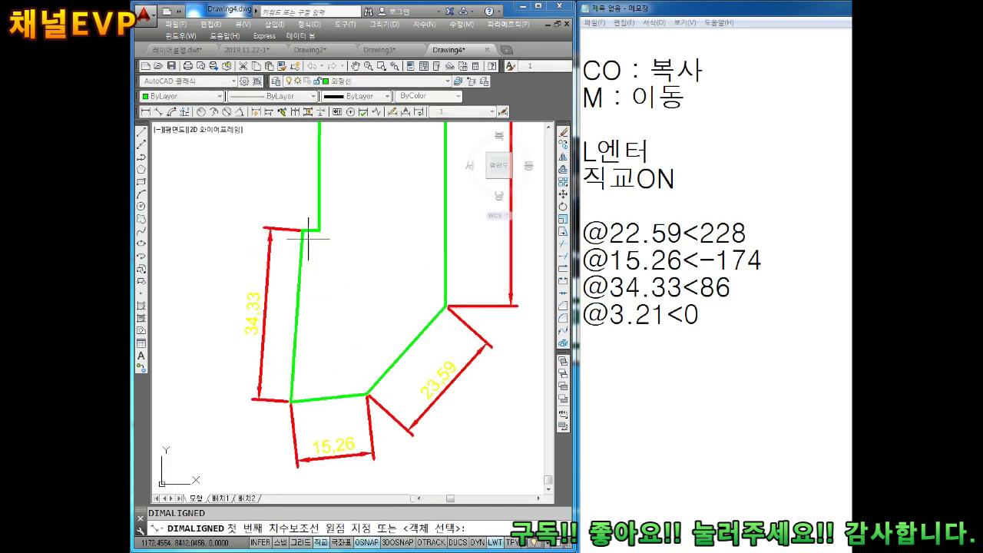
{"action": "left_click", "coordinate": [301, 230]}
{"action": "left_click", "coordinate": [319, 230]}
{"action": "left_click", "coordinate": [318, 262]}
{"action": "key", "text": "Escape"}
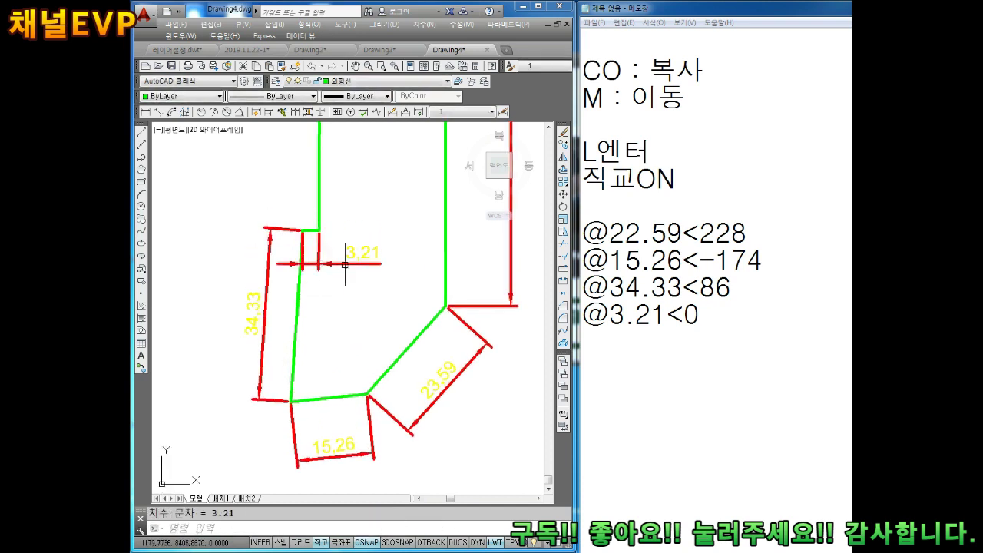
{"action": "middle_click_drag", "start_coordinate": [369, 297], "coordinate": [342, 278]}
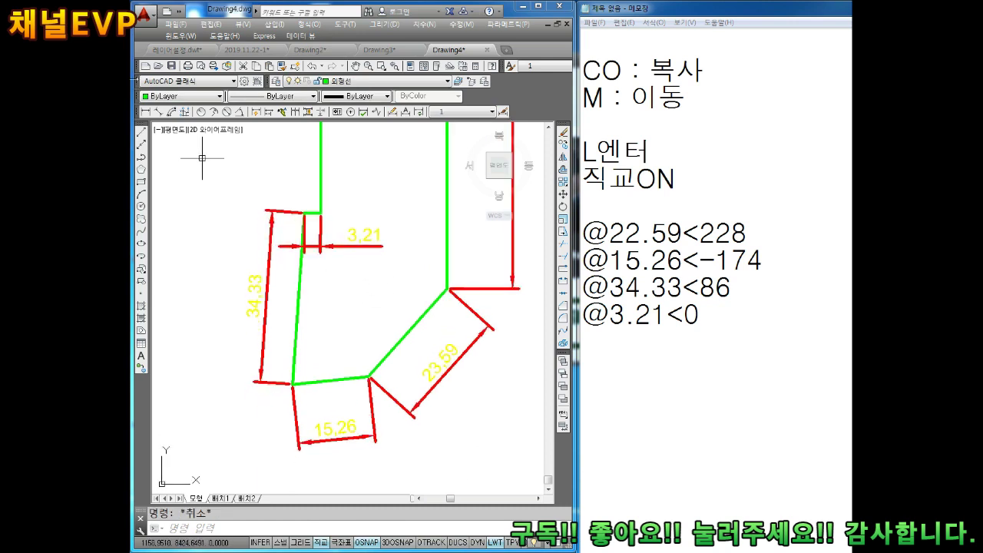
Add 138° angle dimensions at the upper corner and below the profile
{"action": "left_click", "coordinate": [242, 117]}
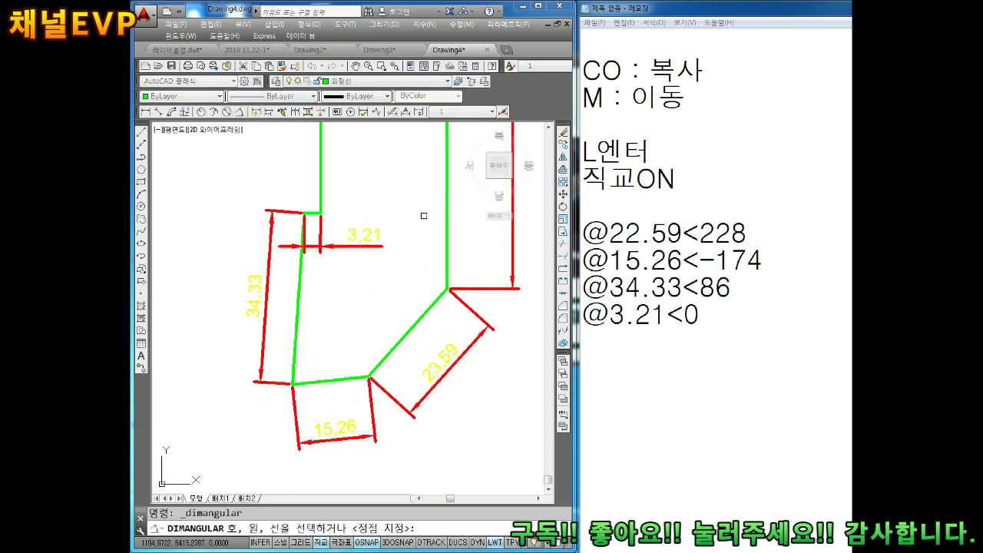
{"action": "left_click", "coordinate": [446, 236]}
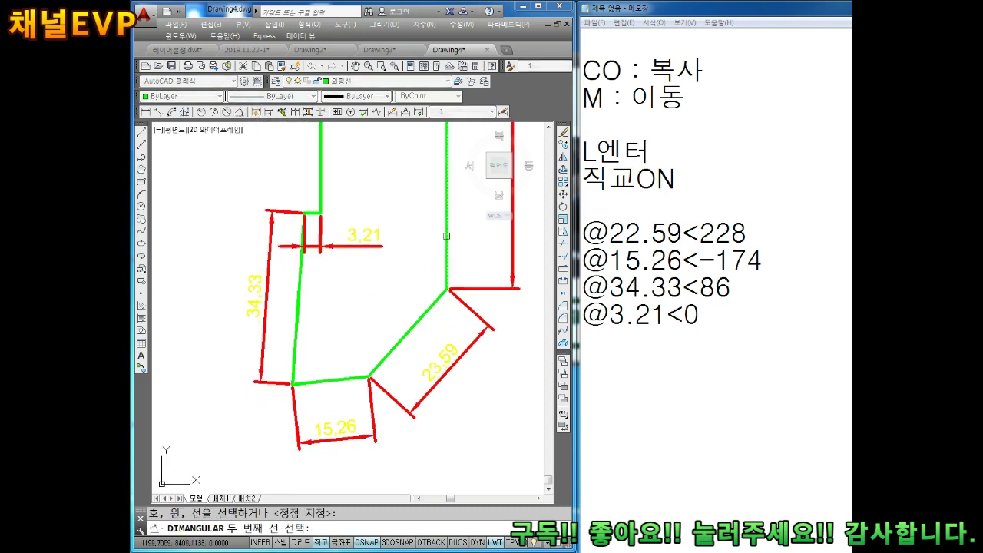
{"action": "left_click", "coordinate": [432, 303]}
{"action": "left_click", "coordinate": [407, 278]}
{"action": "key", "text": "Return"}
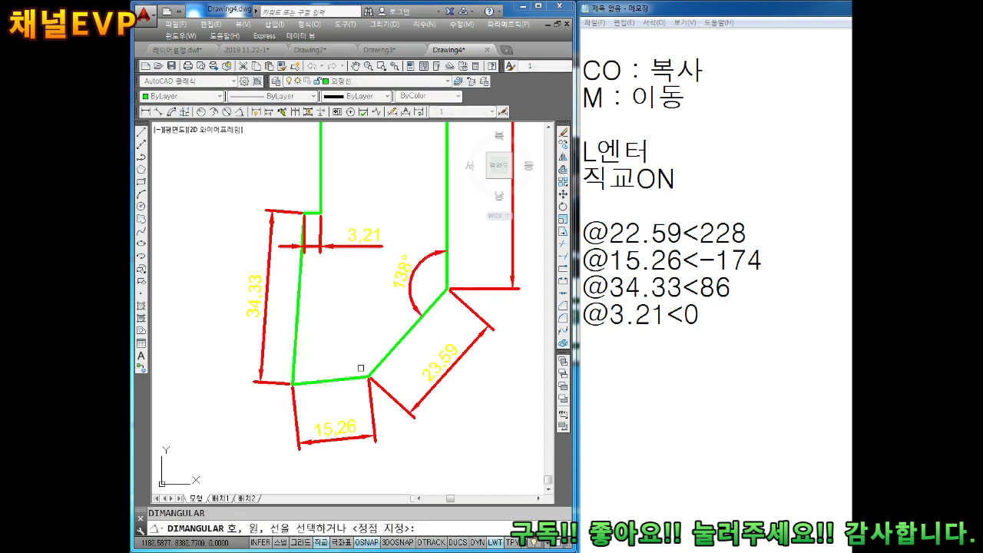
{"action": "middle_click_drag", "start_coordinate": [360, 368], "coordinate": [356, 340]}
{"action": "left_click", "coordinate": [341, 350]}
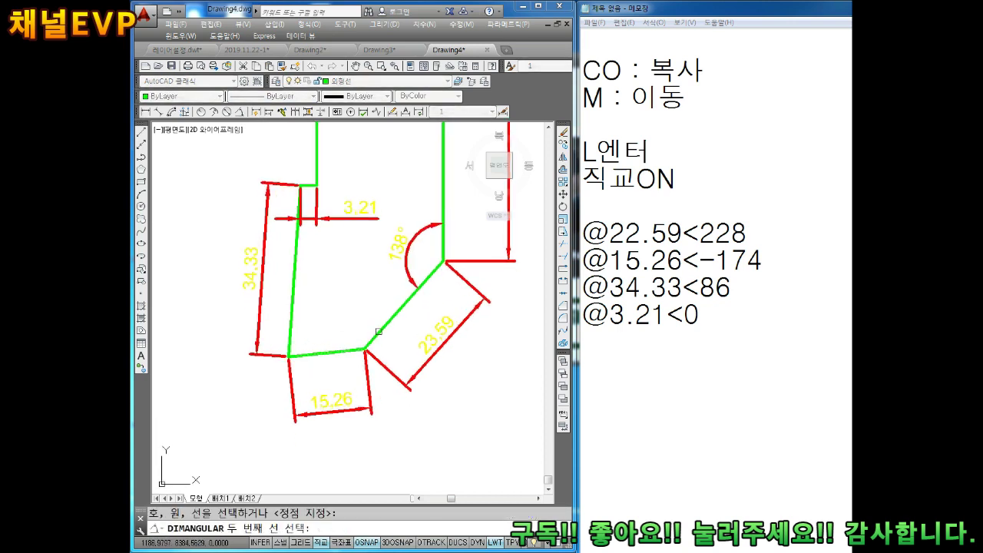
{"action": "left_click", "coordinate": [381, 331]}
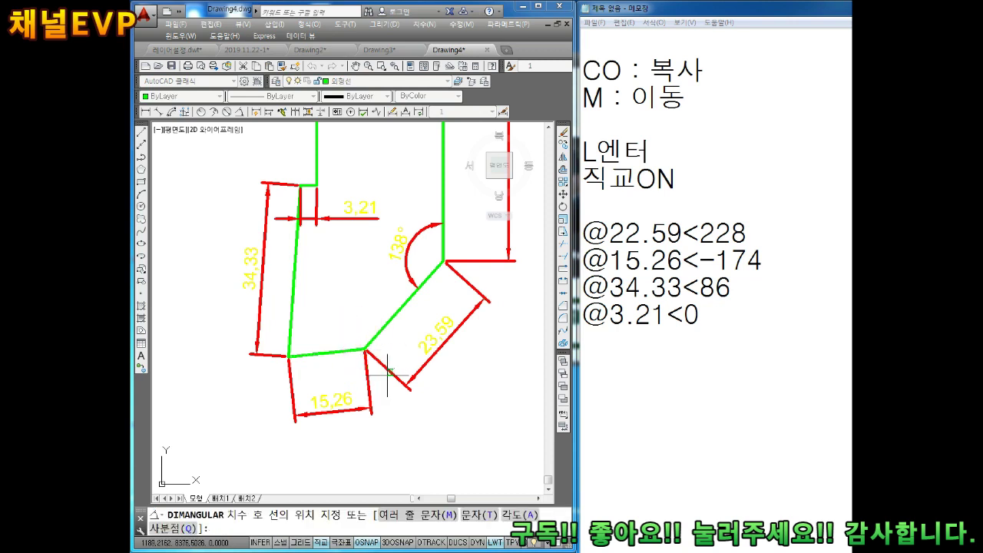
{"action": "left_click", "coordinate": [399, 452]}
Add an 80° angle dimension between the bottom and left edges
{"action": "middle_click_drag", "start_coordinate": [314, 307], "coordinate": [340, 298]}
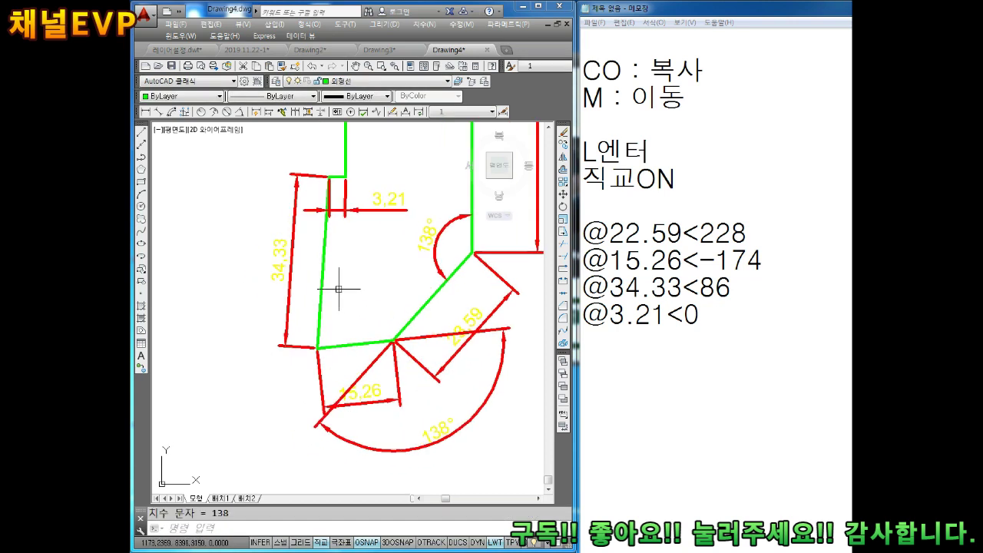
{"action": "key", "text": "Return"}
{"action": "left_click", "coordinate": [325, 272]}
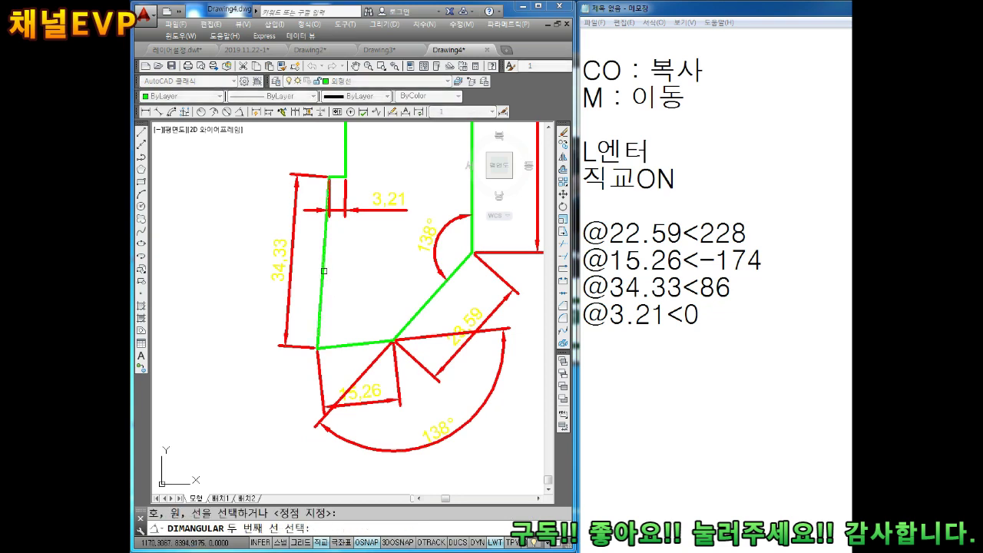
{"action": "left_click", "coordinate": [355, 344]}
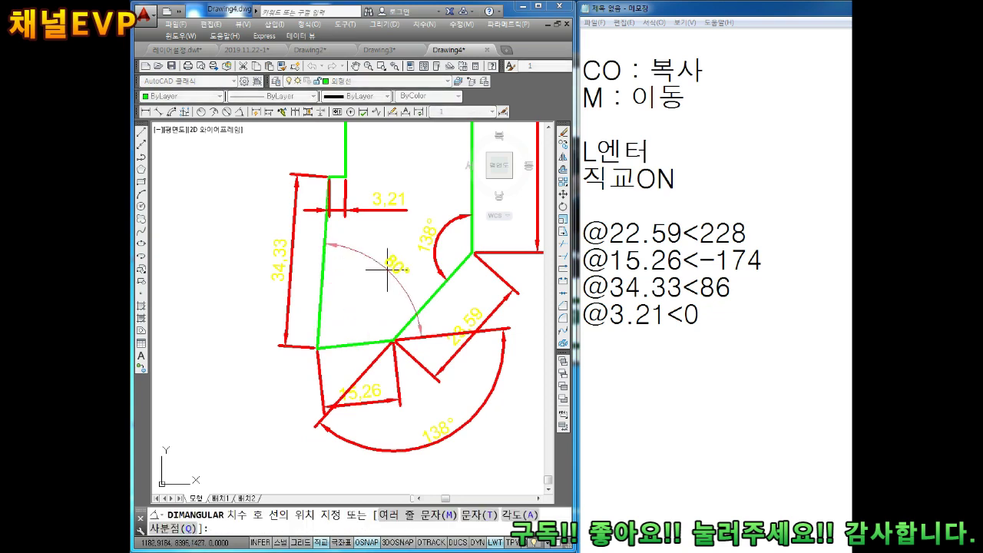
{"action": "left_click", "coordinate": [386, 271]}
{"action": "middle_click_drag", "start_coordinate": [385, 271], "coordinate": [378, 281]}
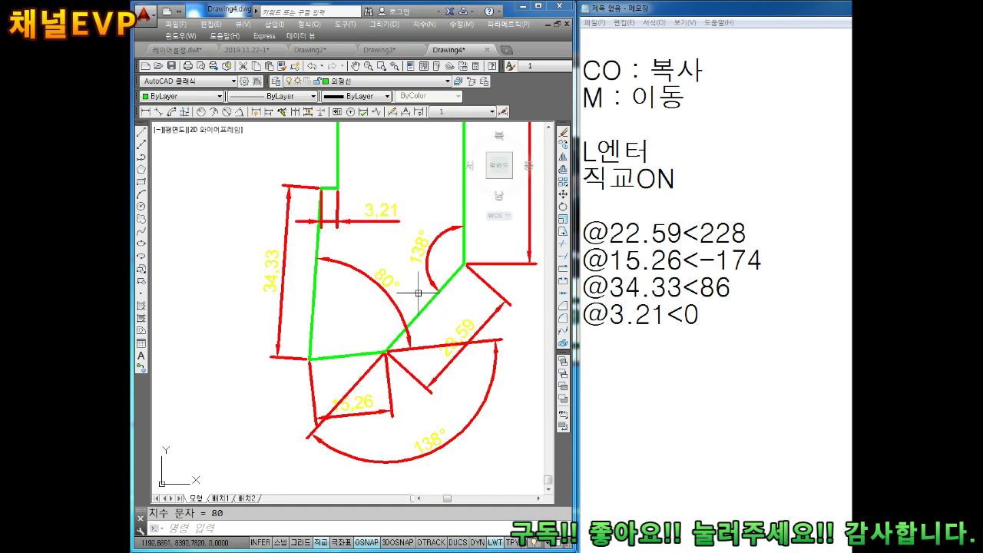
{"action": "mouse_move", "coordinate": [413, 335]}
{"action": "middle_mouse_down"}
{"action": "mouse_move", "coordinate": [405, 319]}
{"action": "mouse_move", "coordinate": [372, 323]}
{"action": "middle_mouse_up"}
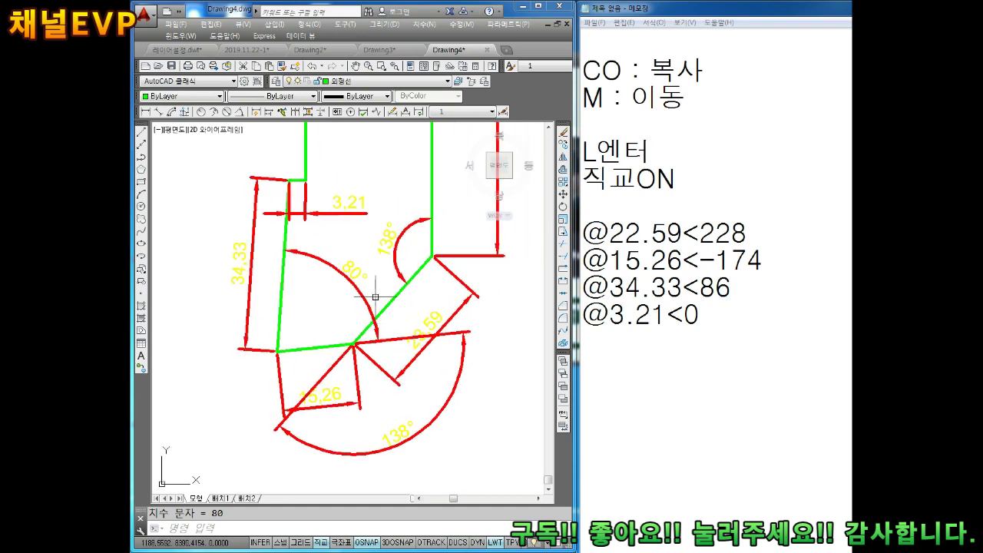
{"action": "scroll", "coordinate": [378, 295], "scroll_direction": "down", "scroll_amount": 3}
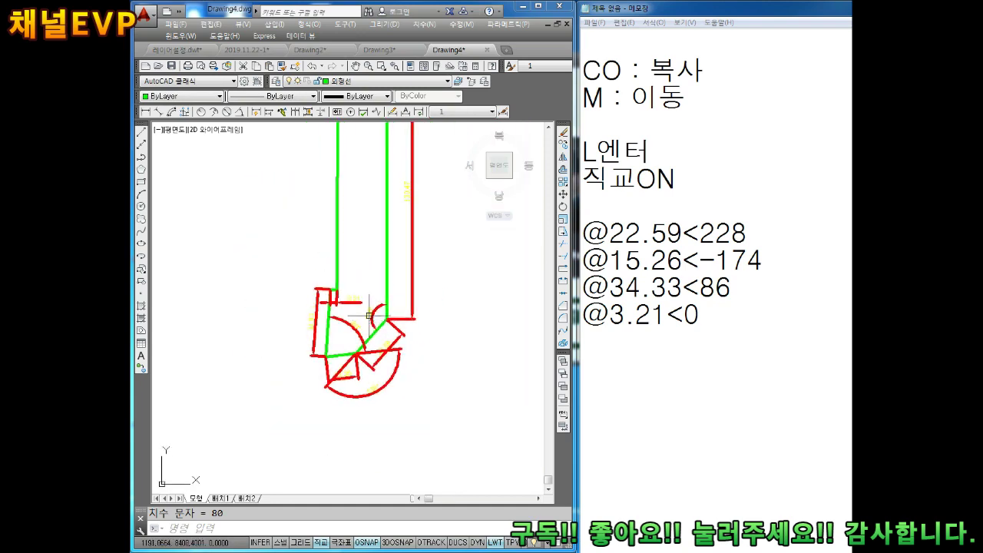
Copy the entire dimensioned profile and red lines to the left of the original
{"action": "scroll", "coordinate": [376, 301], "scroll_direction": "up", "scroll_amount": 2}
{"action": "scroll", "coordinate": [376, 301], "scroll_direction": "down", "scroll_amount": 6}
{"action": "key", "text": "Escape"}
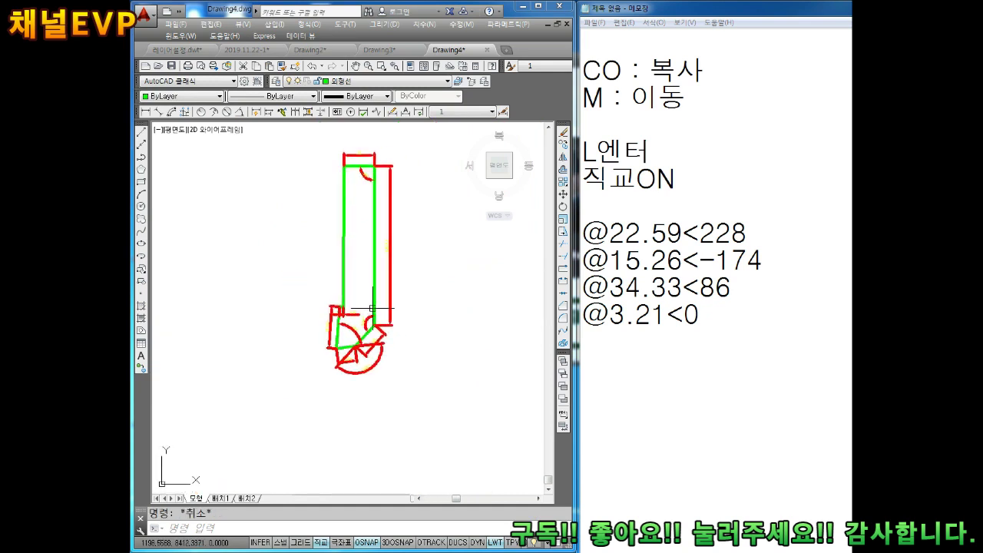
{"action": "type", "text": "Co"}
{"action": "key", "text": "Return"}
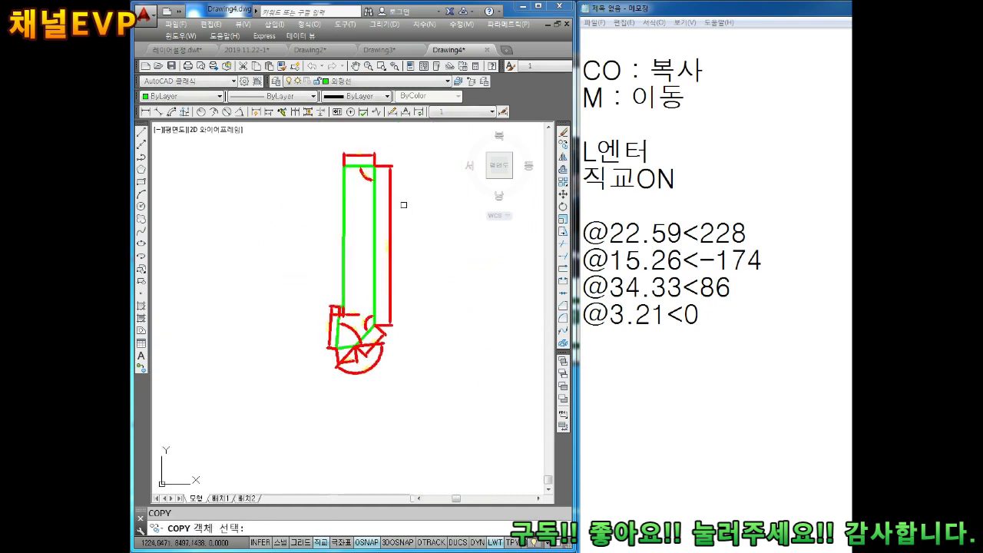
{"action": "left_click", "coordinate": [414, 145]}
{"action": "left_click", "coordinate": [302, 347]}
{"action": "key", "text": "Return"}
{"action": "left_click", "coordinate": [331, 290]}
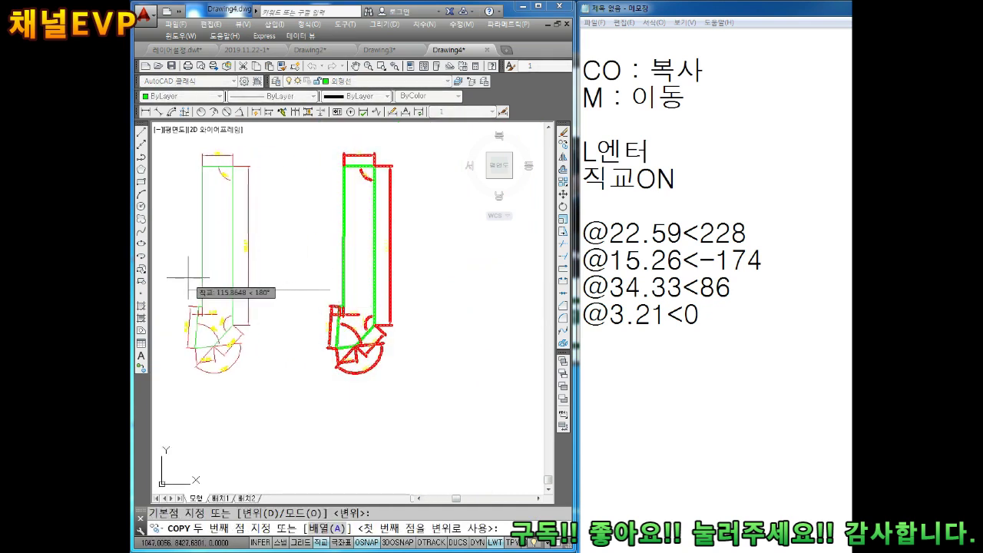
{"action": "middle_click_drag", "start_coordinate": [208, 285], "coordinate": [358, 281]}
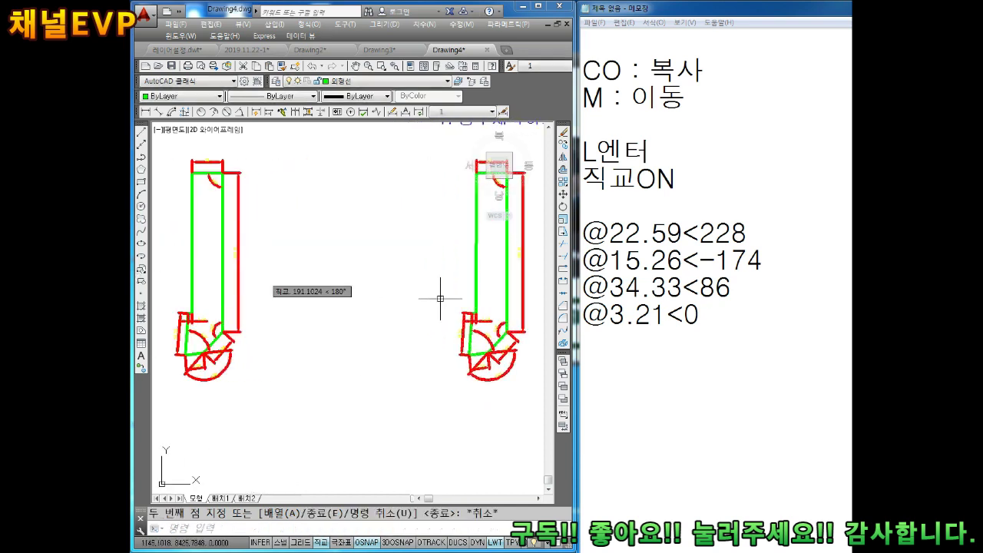
{"action": "key", "text": "Escape"}
{"action": "middle_click_drag", "start_coordinate": [531, 274], "coordinate": [351, 260]}
{"action": "left_click", "coordinate": [361, 188]}
Delete the red offset lines, the 138° angle dimension and the 3.21 notch dimension
{"action": "left_click", "coordinate": [342, 311]}
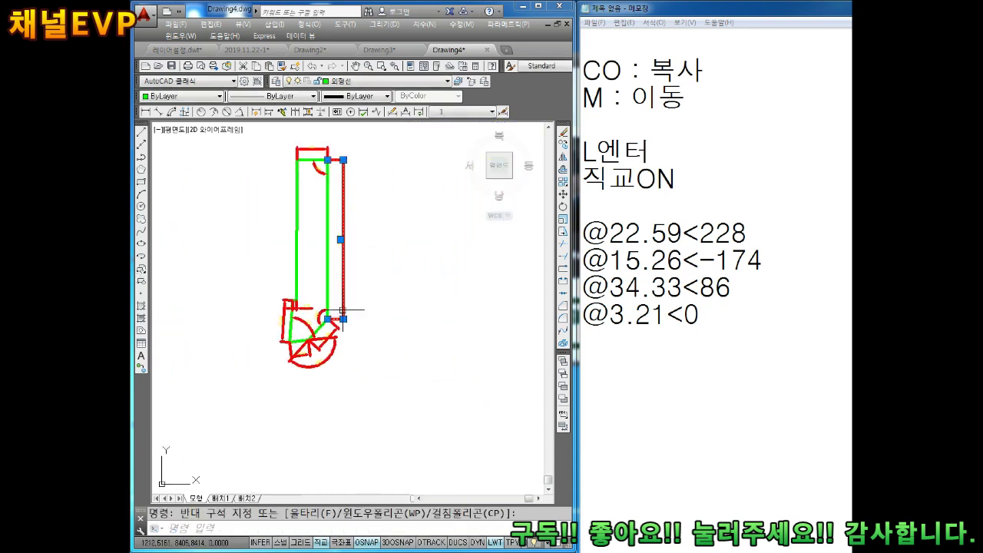
{"action": "scroll", "coordinate": [351, 314], "scroll_direction": "up", "scroll_amount": 3}
{"action": "key", "text": "Delete"}
{"action": "scroll", "coordinate": [318, 374], "scroll_direction": "up", "scroll_amount": 2}
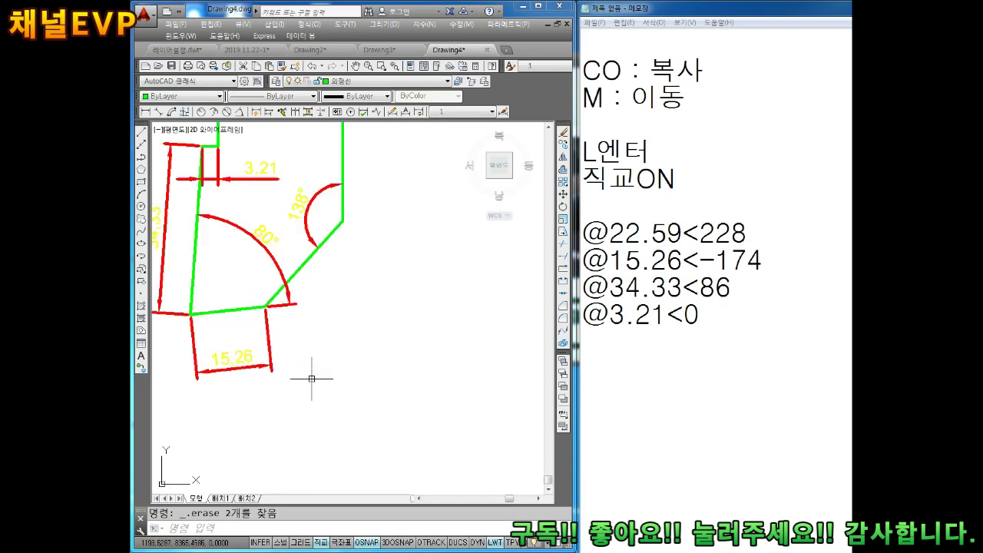
{"action": "scroll", "coordinate": [314, 252], "scroll_direction": "up", "scroll_amount": 2}
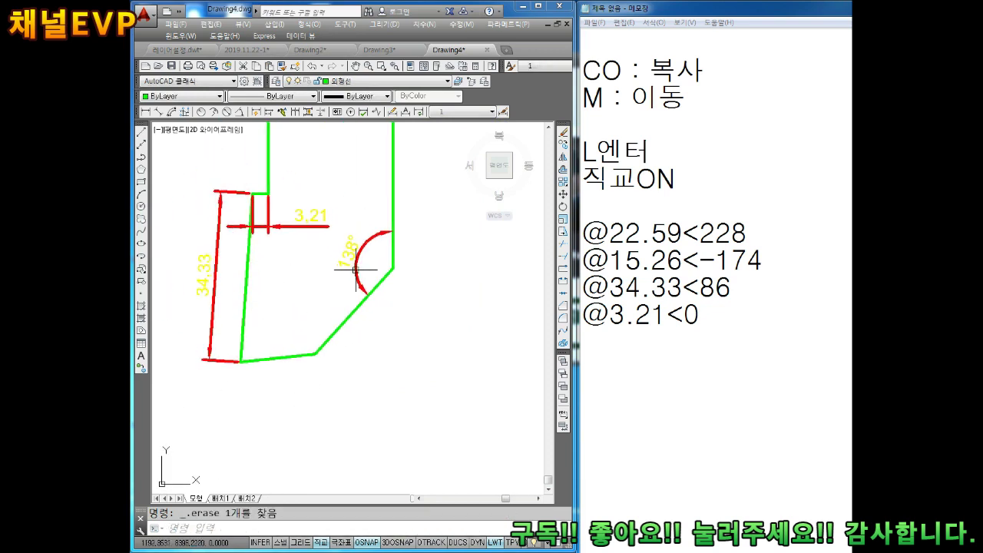
{"action": "left_click", "coordinate": [342, 265]}
{"action": "key", "text": "Delete"}
{"action": "left_click", "coordinate": [311, 229]}
{"action": "left_click", "coordinate": [301, 257]}
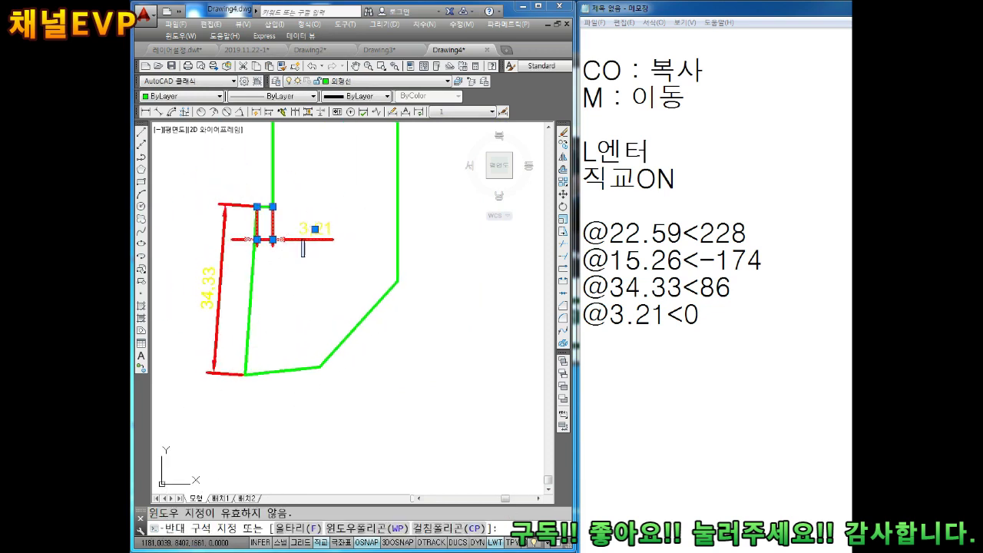
{"action": "left_click", "coordinate": [301, 238]}
{"action": "key", "text": "Delete"}
Erase the 34.33 dimension, red top rectangle and red angle arc, then recenter the view
{"action": "left_click", "coordinate": [230, 261]}
{"action": "left_click", "coordinate": [202, 288]}
{"action": "key", "text": "Delete"}
{"action": "scroll", "coordinate": [202, 258], "scroll_direction": "down", "scroll_amount": 2}
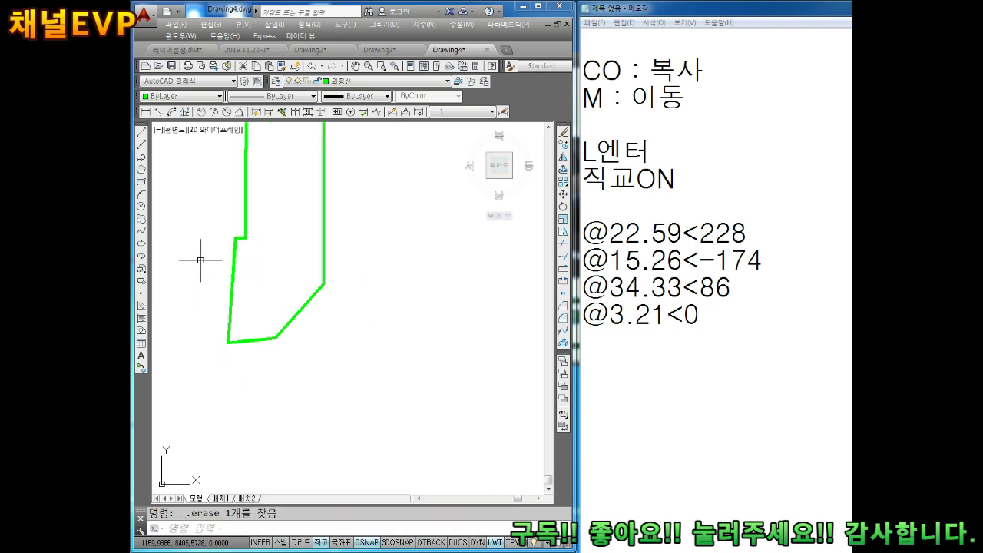
{"action": "mouse_move", "coordinate": [202, 259]}
{"action": "middle_mouse_down"}
{"action": "mouse_move", "coordinate": [290, 324]}
{"action": "mouse_move", "coordinate": [322, 307]}
{"action": "mouse_move", "coordinate": [330, 332]}
{"action": "mouse_move", "coordinate": [341, 318]}
{"action": "middle_mouse_up"}
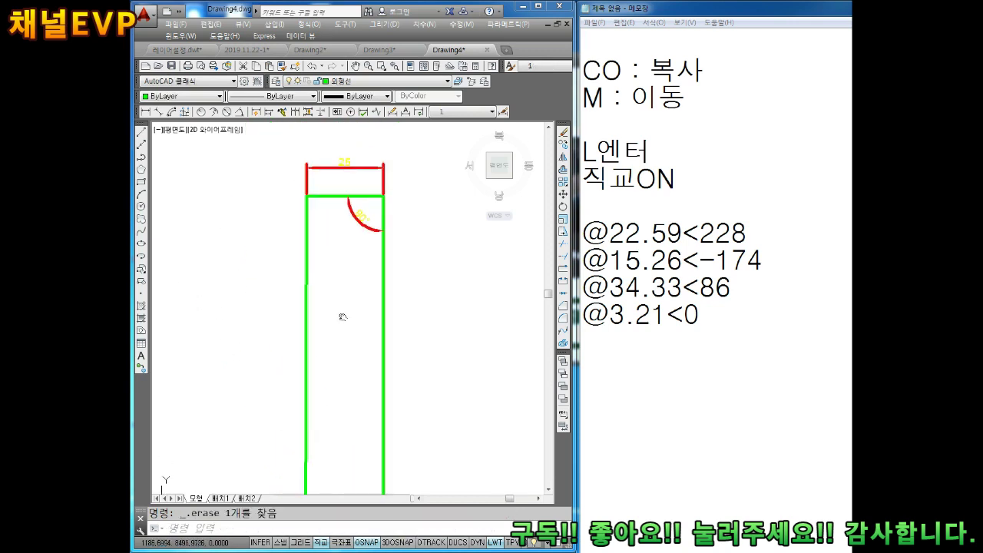
{"action": "left_click", "coordinate": [363, 165]}
{"action": "left_click", "coordinate": [327, 186]}
{"action": "key", "text": "Delete"}
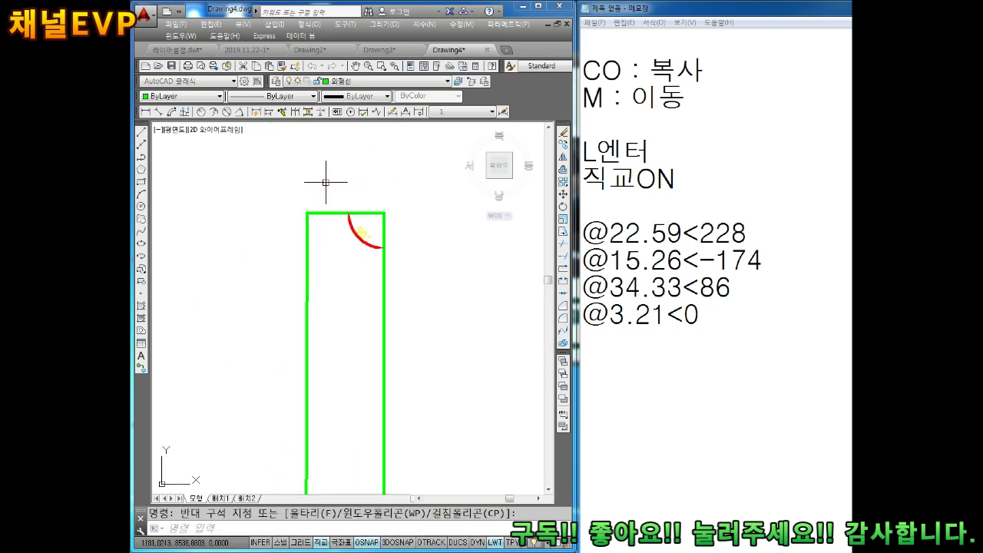
{"action": "left_click", "coordinate": [365, 241]}
{"action": "key", "text": "Delete"}
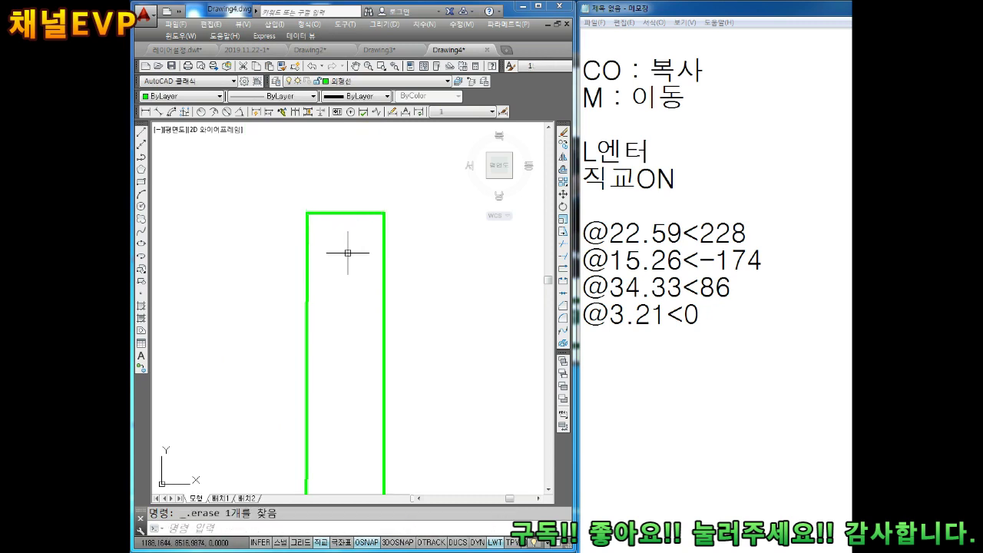
{"action": "scroll", "coordinate": [347, 256], "scroll_direction": "down", "scroll_amount": 2}
{"action": "mouse_move", "coordinate": [347, 259]}
{"action": "middle_mouse_down"}
{"action": "mouse_move", "coordinate": [390, 243]}
{"action": "mouse_move", "coordinate": [475, 258]}
{"action": "middle_mouse_up"}
{"action": "middle_click_drag", "start_coordinate": [198, 281], "coordinate": [230, 265]}
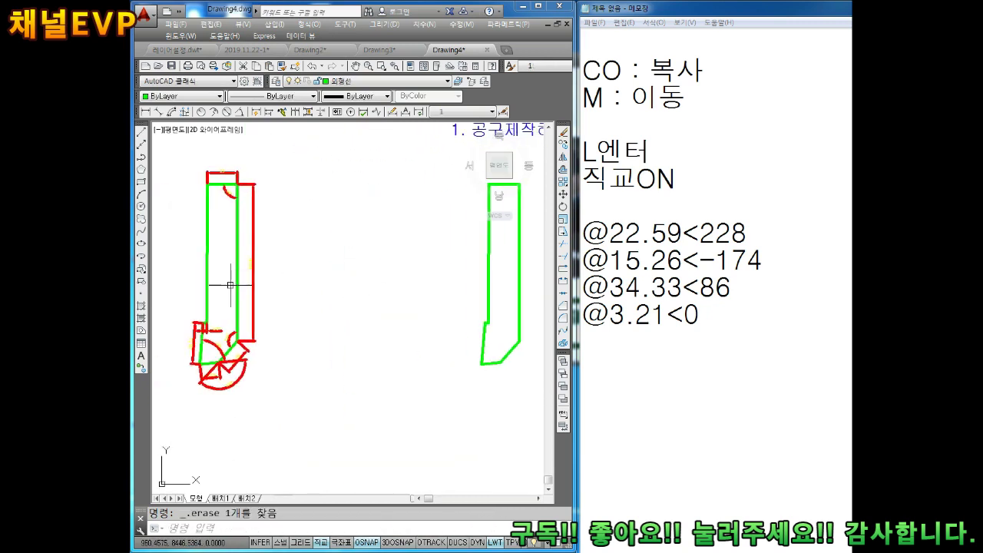
{"action": "middle_click_drag", "start_coordinate": [419, 256], "coordinate": [344, 292]}
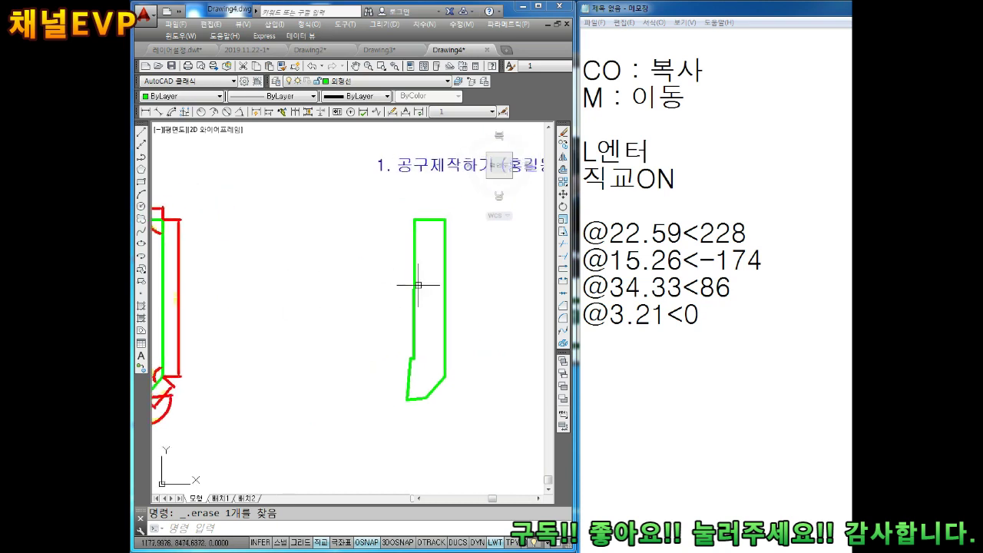
Add a new line QLE(신속지시선) to the Notepad notes
{"action": "key", "text": "Escape"}
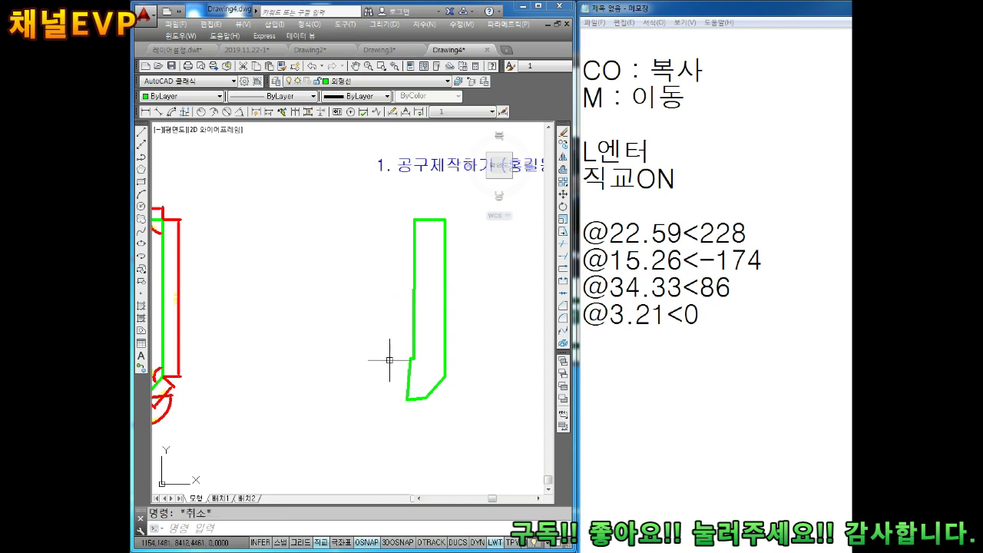
{"action": "scroll", "coordinate": [443, 334], "scroll_direction": "up", "scroll_amount": 1}
{"action": "scroll", "coordinate": [402, 355], "scroll_direction": "up", "scroll_amount": 1}
{"action": "scroll", "coordinate": [334, 278], "scroll_direction": "up", "scroll_amount": 1}
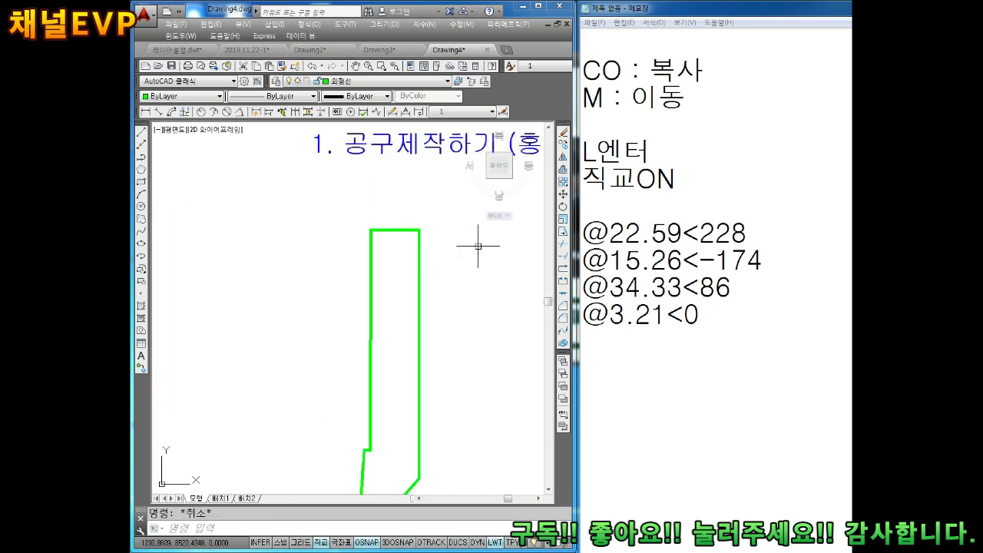
{"action": "left_click", "coordinate": [637, 352]}
{"action": "type", "text": "ㅂ"}
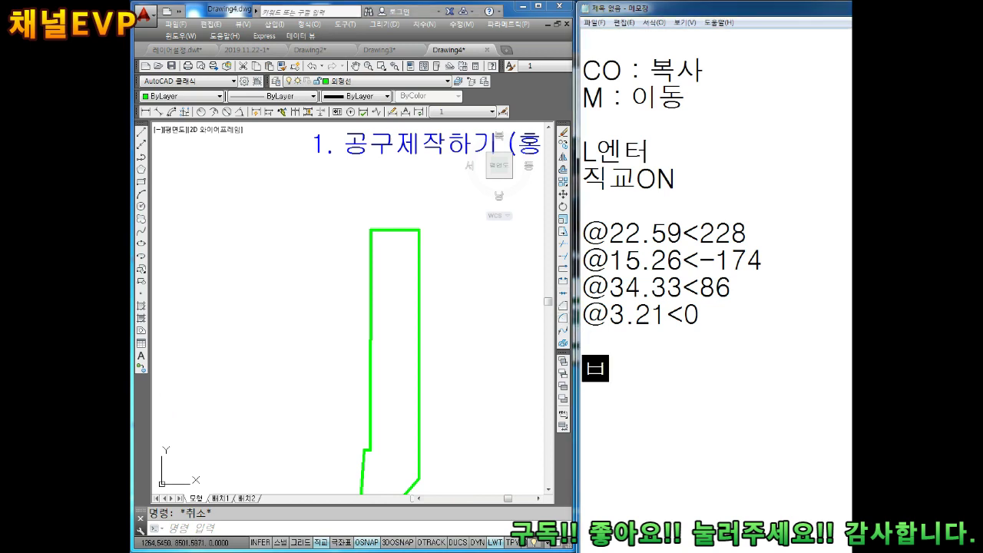
{"action": "key", "text": "BackSpace"}
{"action": "type", "text": "QLE("}
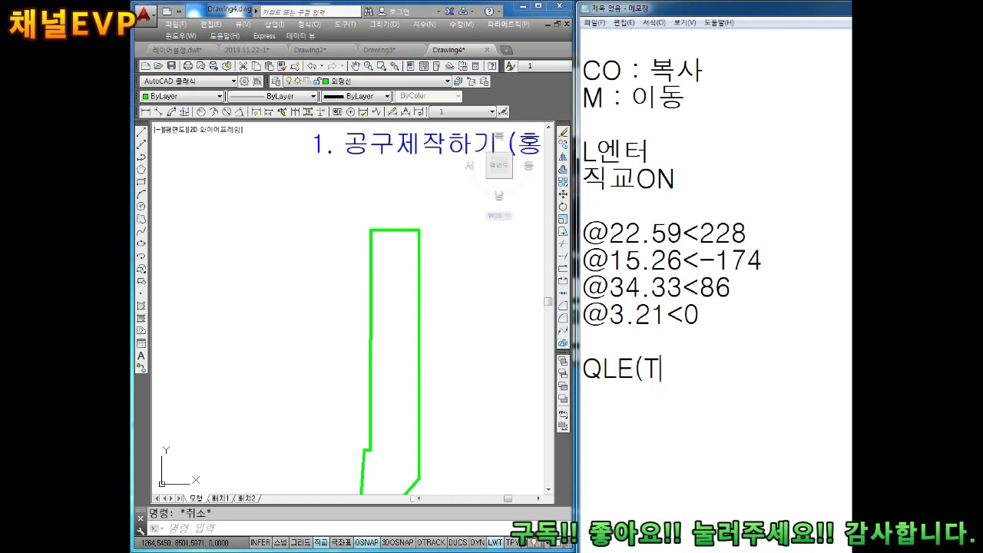
{"action": "type", "text": "신소"}
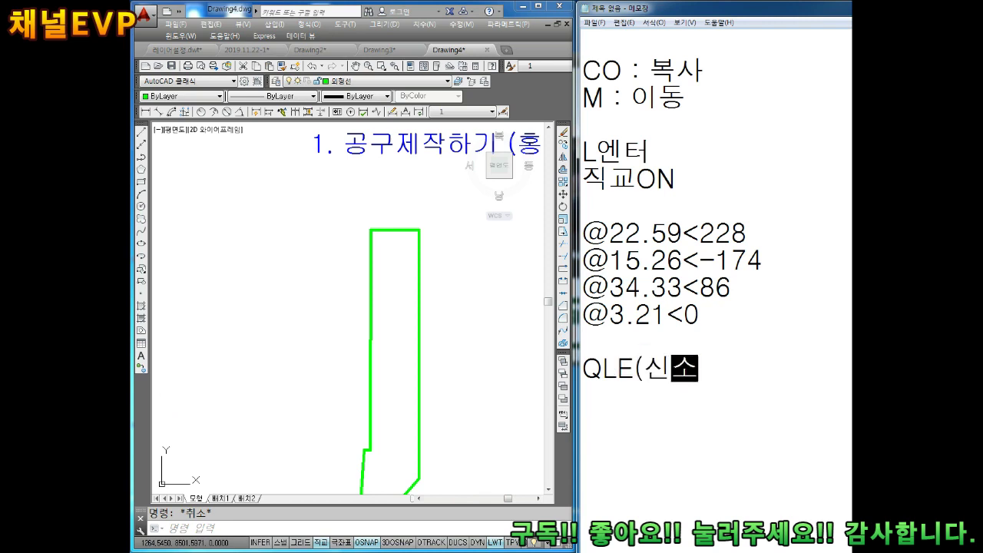
{"action": "type", "text": "ㄱ지싯선"}
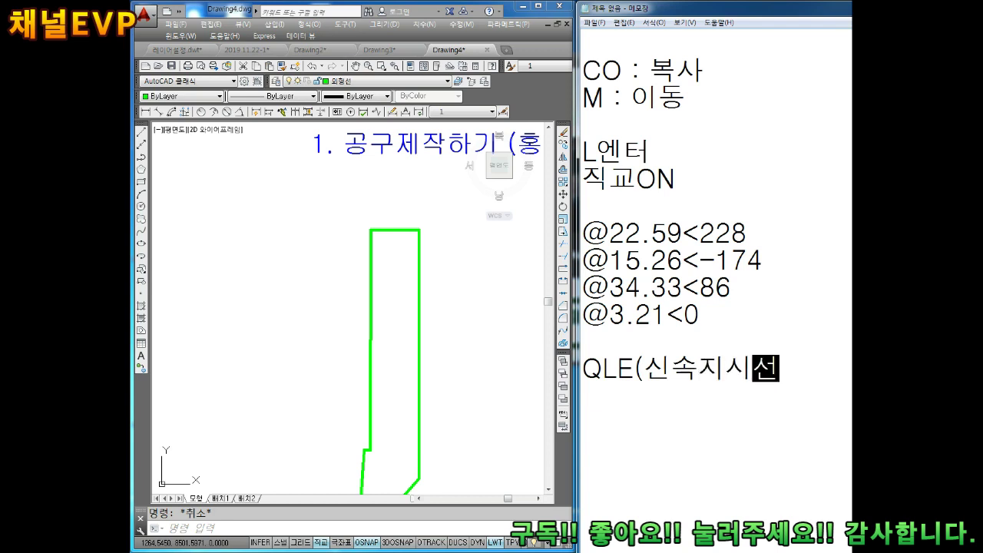
{"action": "type", "text": ")"}
Start the quick leader command with QLE in the drawing
{"action": "left_click", "coordinate": [383, 326]}
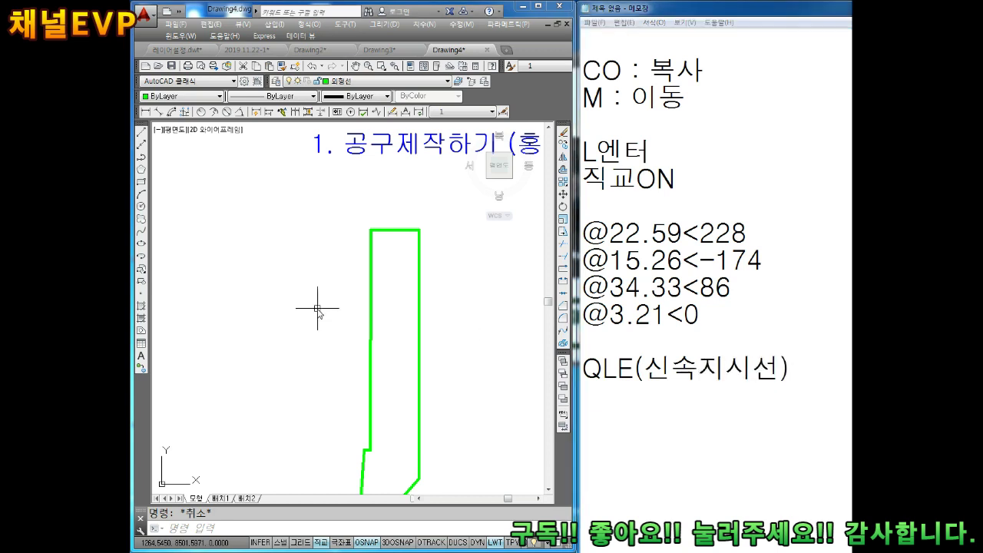
{"action": "type", "text": "qle"}
{"action": "key", "text": "Return"}
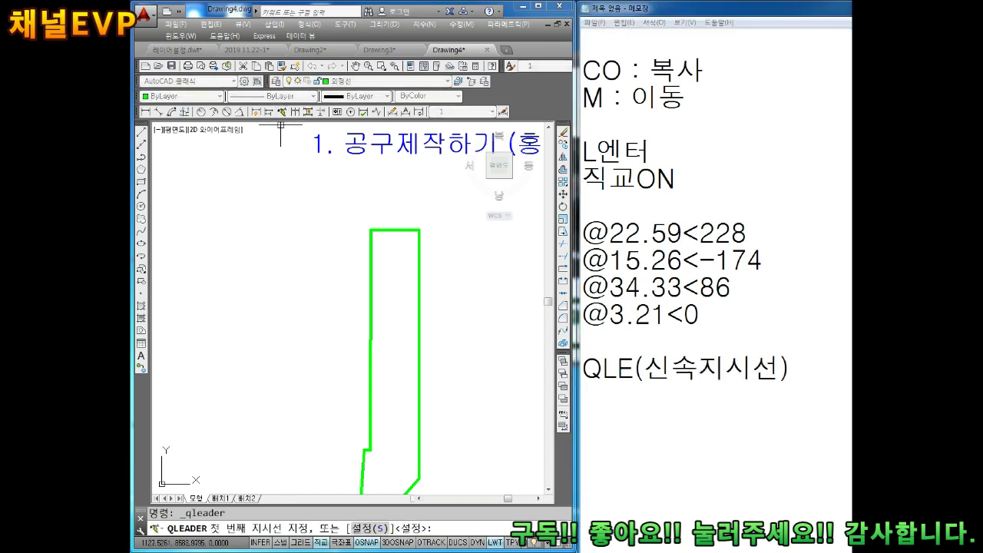
Draw a slanted quick leader from inside the profile up to the left, with Ortho off
{"action": "key", "text": "Escape"}
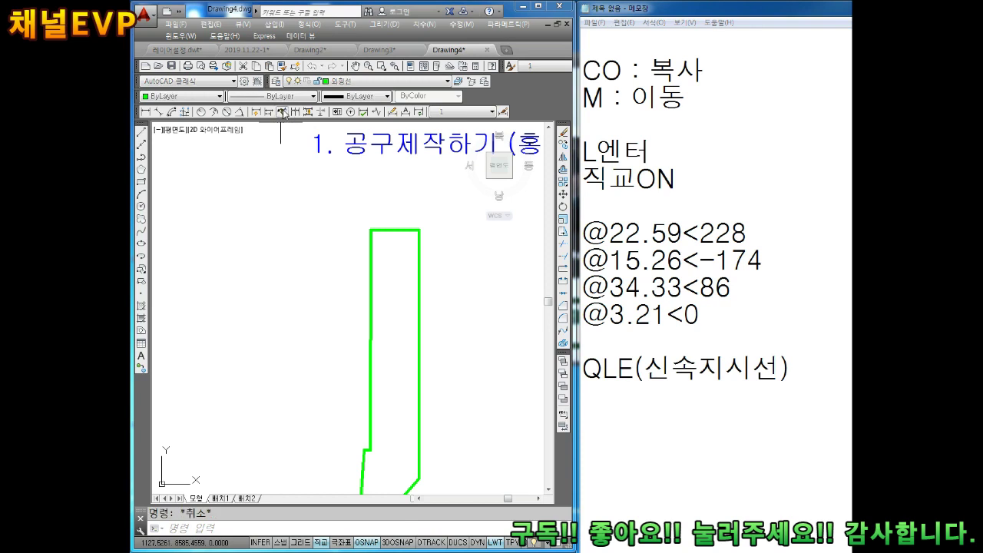
{"action": "left_click", "coordinate": [282, 113]}
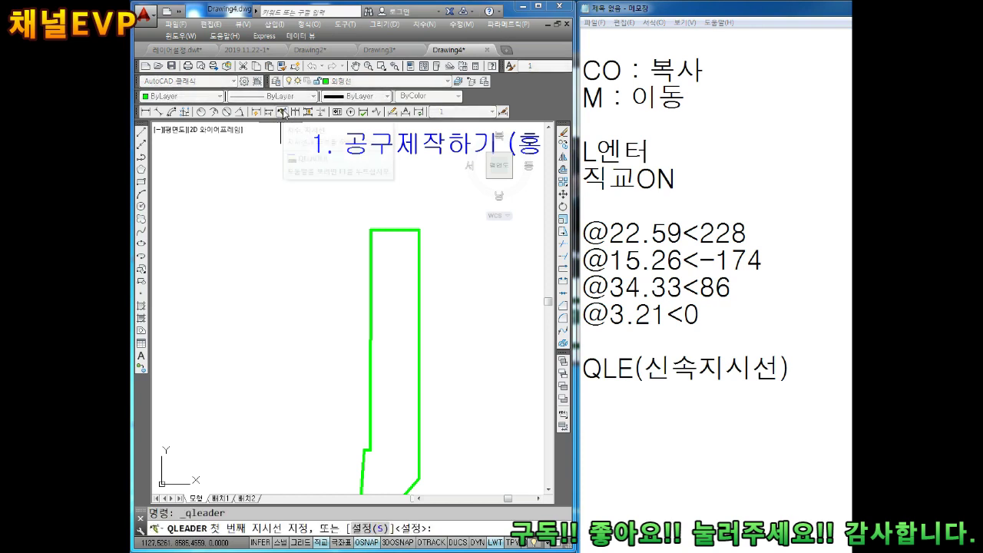
{"action": "left_click", "coordinate": [391, 296]}
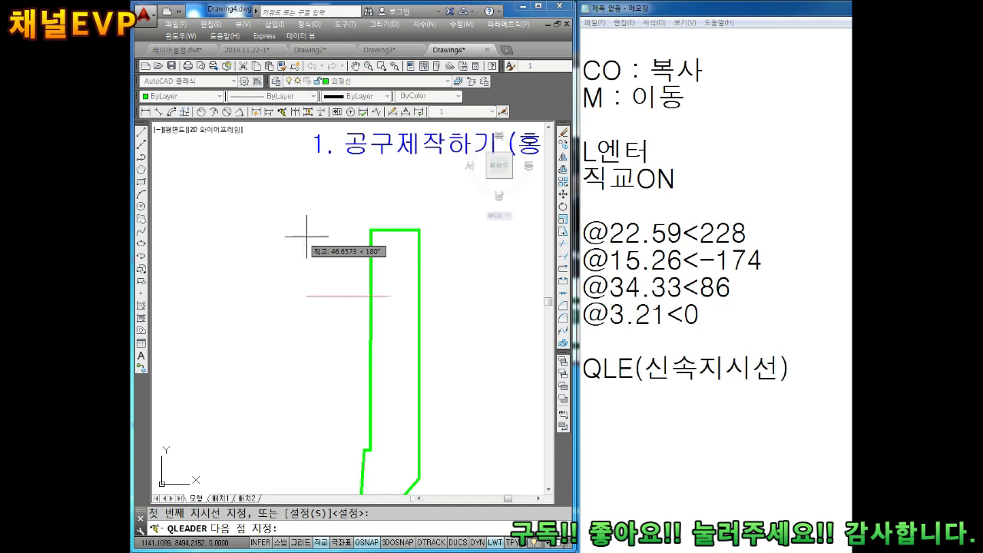
{"action": "key", "text": "F8"}
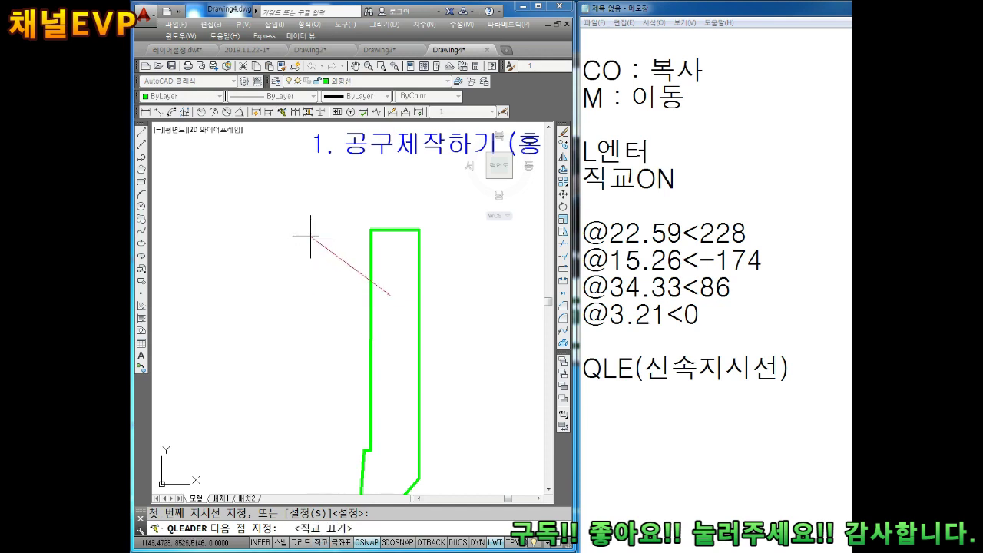
{"action": "left_click", "coordinate": [312, 201]}
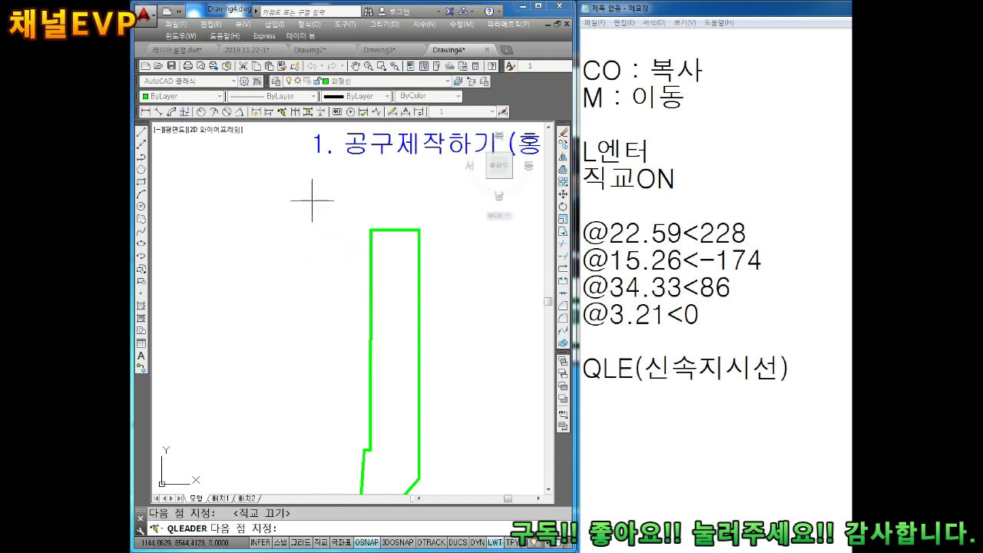
{"action": "key", "text": "Return"}
{"action": "key", "text": "Return"}
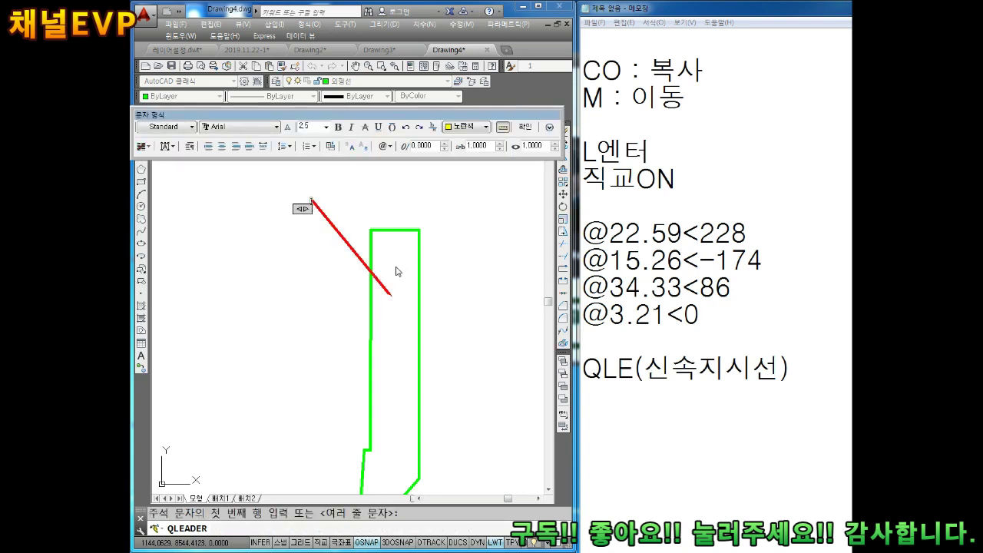
Set the leader label to height 5 and blue, and begin typing 자루(쌩크)
{"action": "type", "text": "5"}
{"action": "key", "text": "Return"}
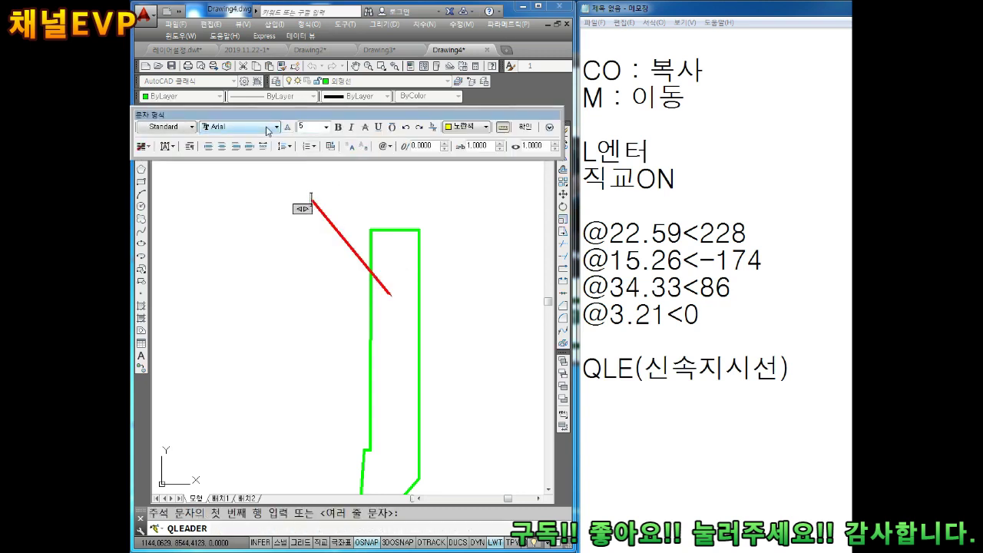
{"action": "left_click", "coordinate": [448, 129]}
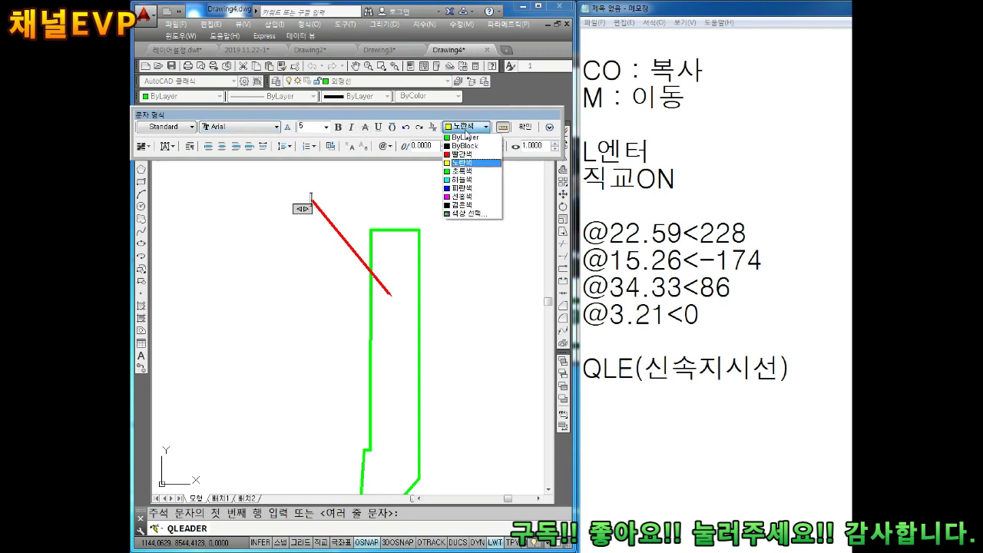
{"action": "left_click", "coordinate": [463, 187]}
{"action": "type", "text": "자루"}
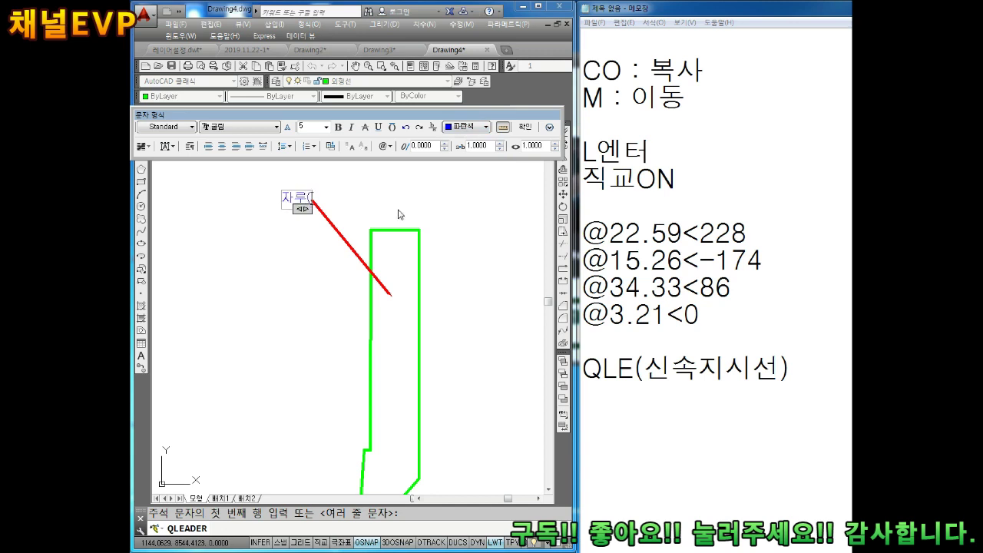
{"action": "type", "text": "(생ㅇ크"}
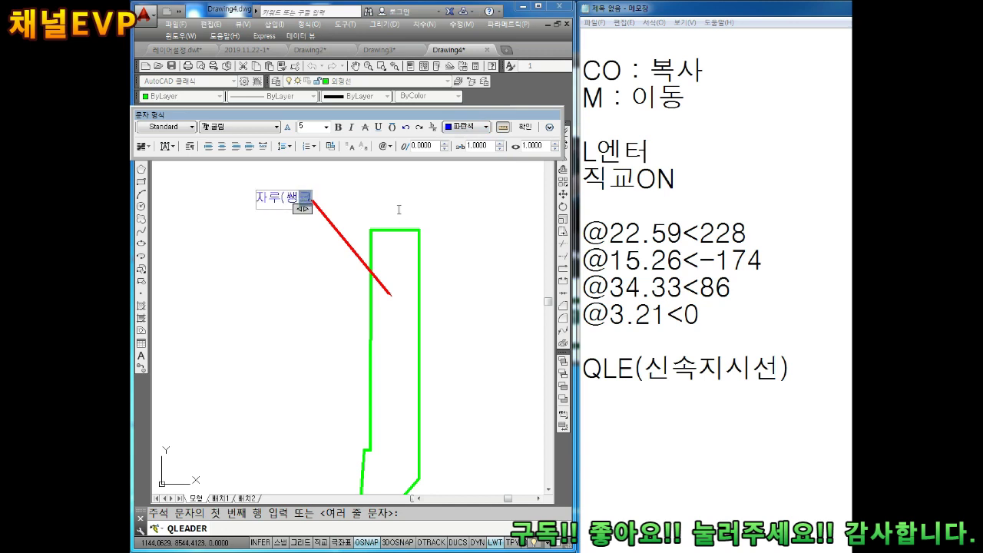
{"action": "type", "text": ")"}
Commit the blue leader label and end the leader command
{"action": "left_click", "coordinate": [304, 317]}
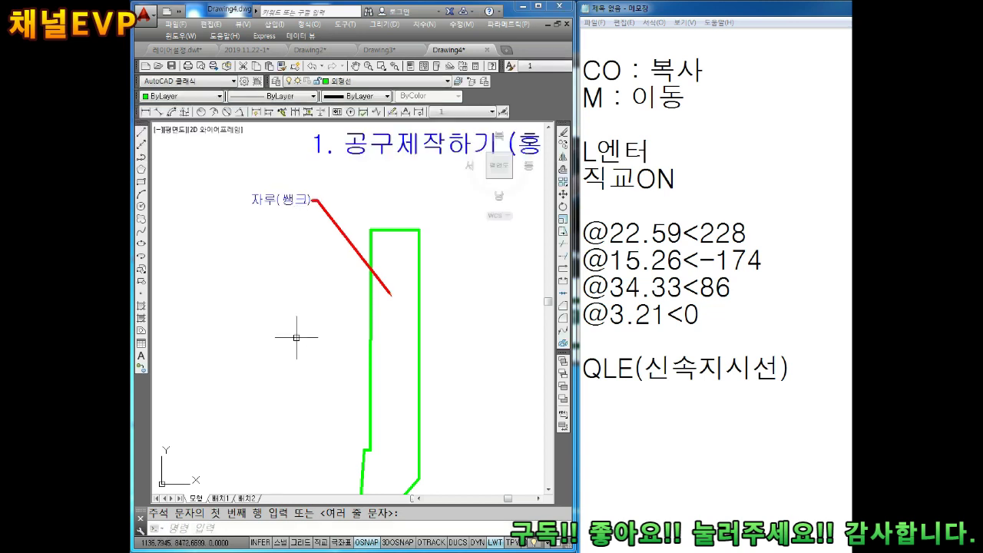
{"action": "key", "text": "Escape"}
{"action": "scroll", "coordinate": [299, 224], "scroll_direction": "up", "scroll_amount": 3}
{"action": "middle_click_drag", "start_coordinate": [300, 223], "coordinate": [292, 272]}
{"action": "scroll", "coordinate": [291, 261], "scroll_direction": "down", "scroll_amount": 2}
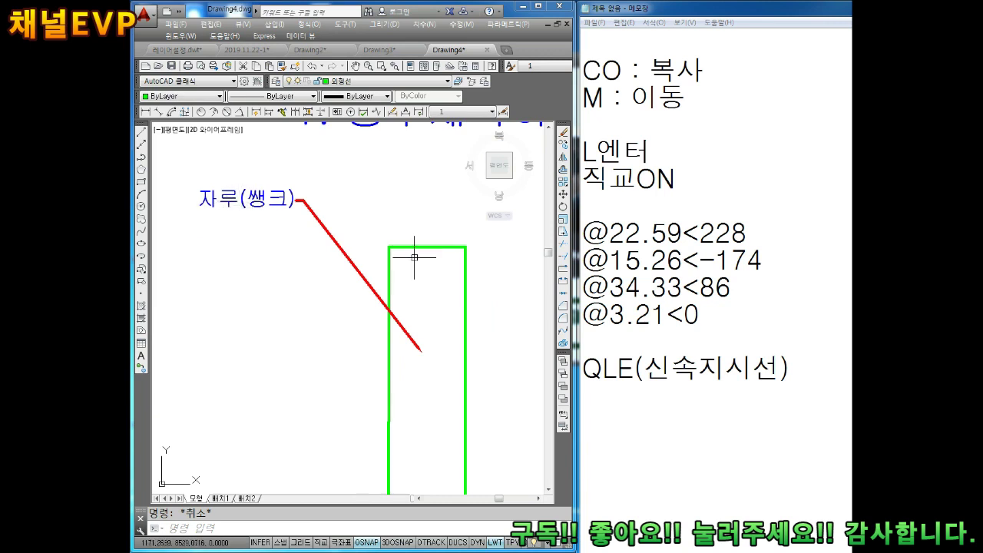
Add S엔터, 부착 and 밑줄 체크 as new lines in the Notepad notes
{"action": "left_click", "coordinate": [835, 380]}
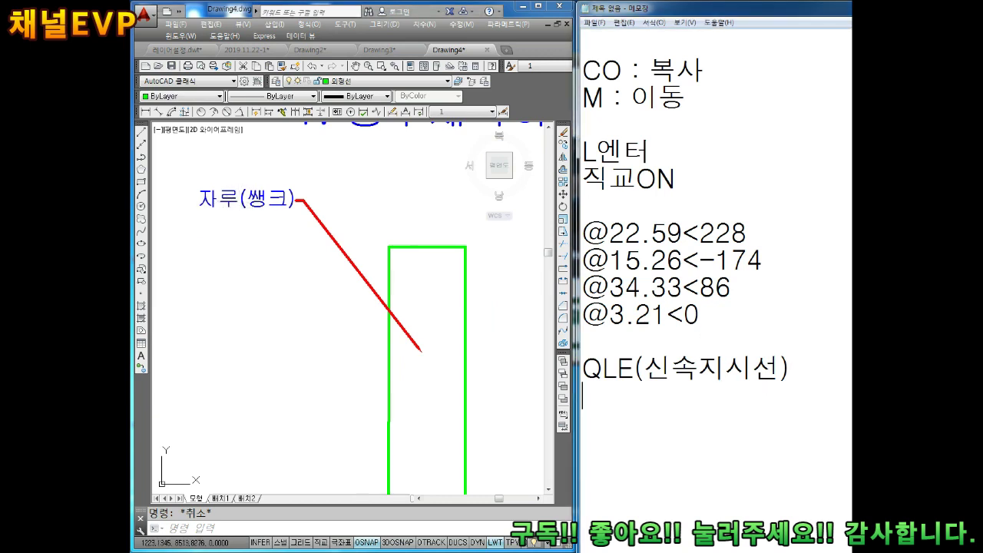
{"action": "type", "text": "ㄴ"}
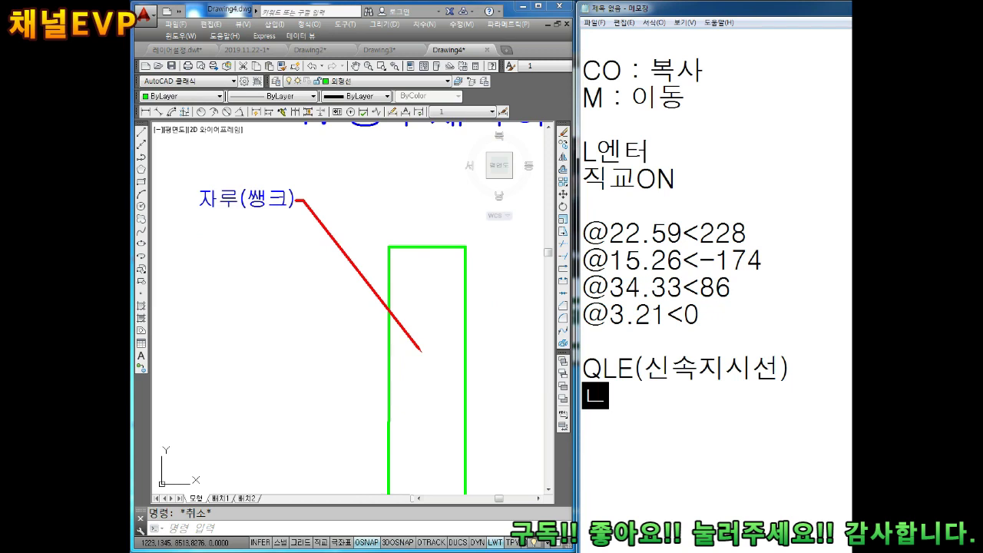
{"action": "key", "text": "BackSpace"}
{"action": "type", "text": "엔터"}
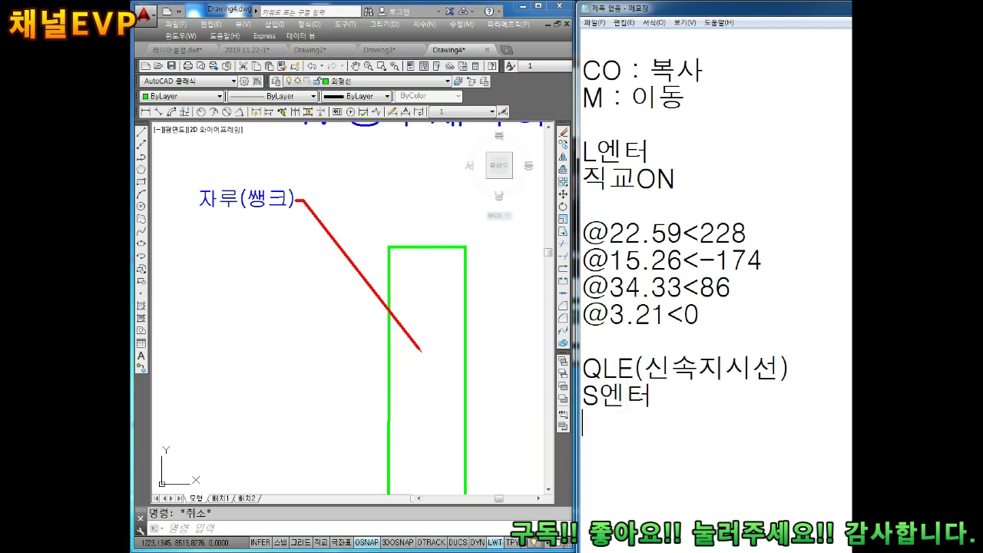
{"action": "key", "text": "Return"}
{"action": "type", "text": "부착"}
{"action": "key", "text": "Return"}
{"action": "type", "text": "밑"}
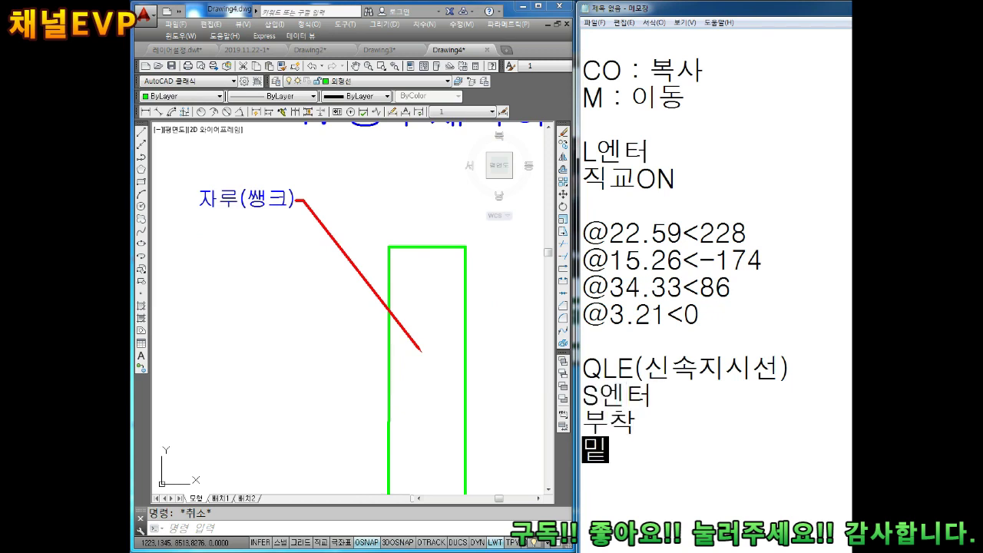
{"action": "type", "text": "줄 체"}
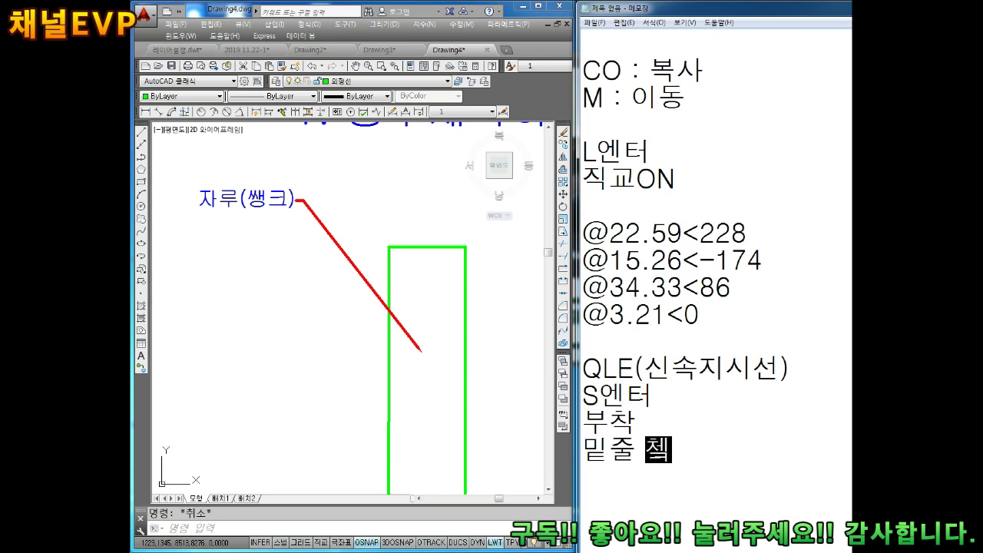
{"action": "type", "text": "크"}
{"action": "key", "text": "Return"}
{"action": "key", "text": "Return"}
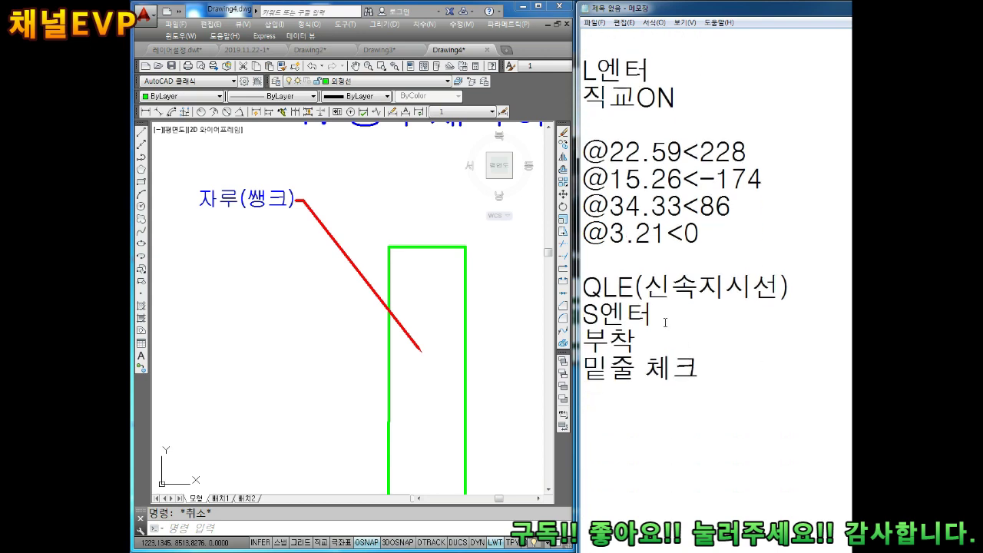
Erase the old leader and its label from the drawing
{"action": "left_click", "coordinate": [318, 203]}
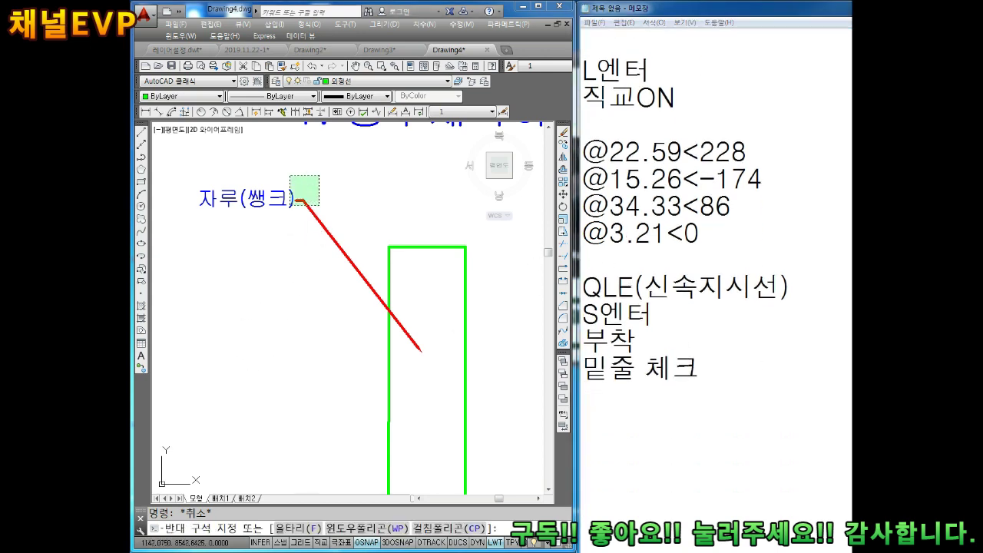
{"action": "left_click", "coordinate": [294, 179]}
{"action": "key", "text": "Delete"}
{"action": "key", "text": "Escape"}
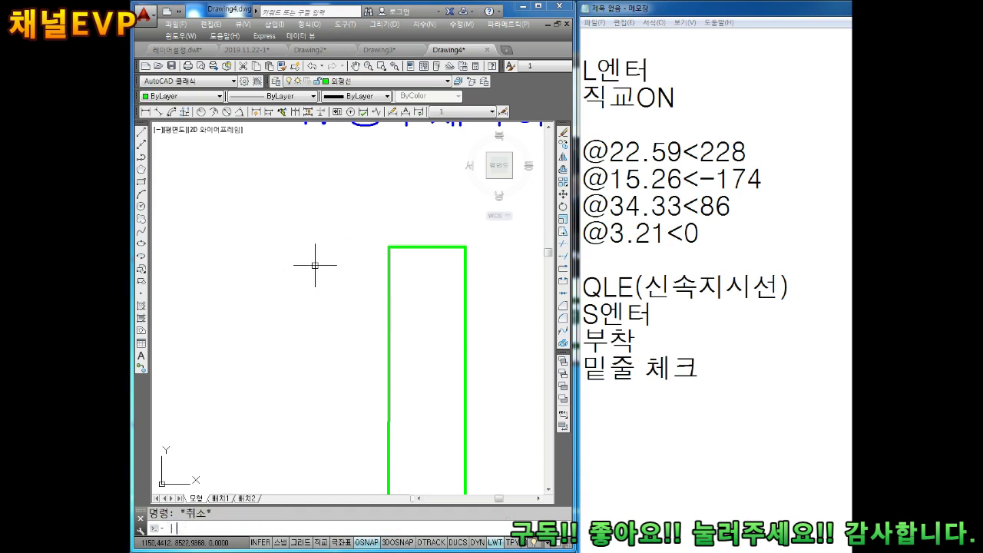
Set the quick leader text attachment to underline the bottom line
{"action": "type", "text": "QLE"}
{"action": "key", "text": "Return"}
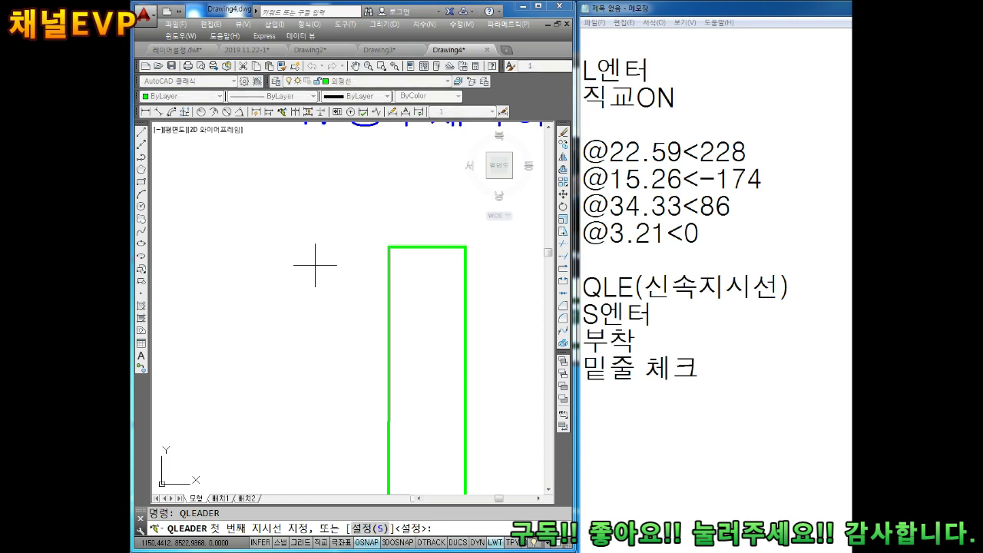
{"action": "type", "text": "S"}
{"action": "key", "text": "Return"}
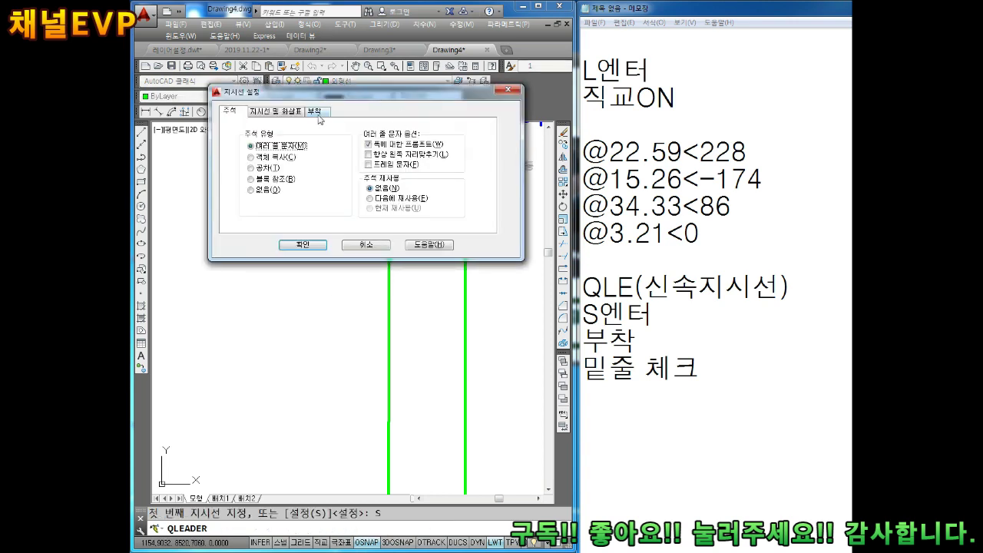
{"action": "left_click", "coordinate": [314, 111]}
{"action": "left_click", "coordinate": [327, 222]}
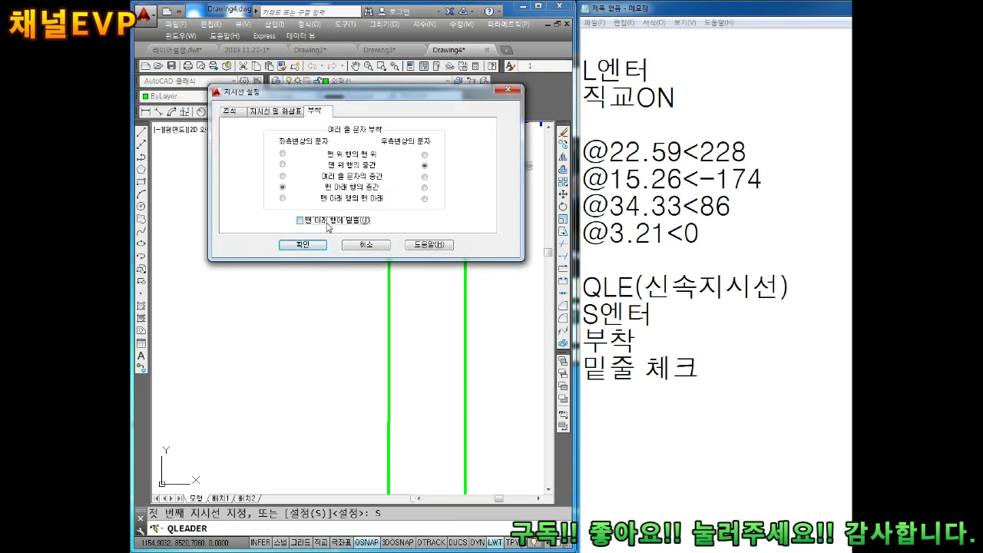
{"action": "left_click", "coordinate": [303, 244]}
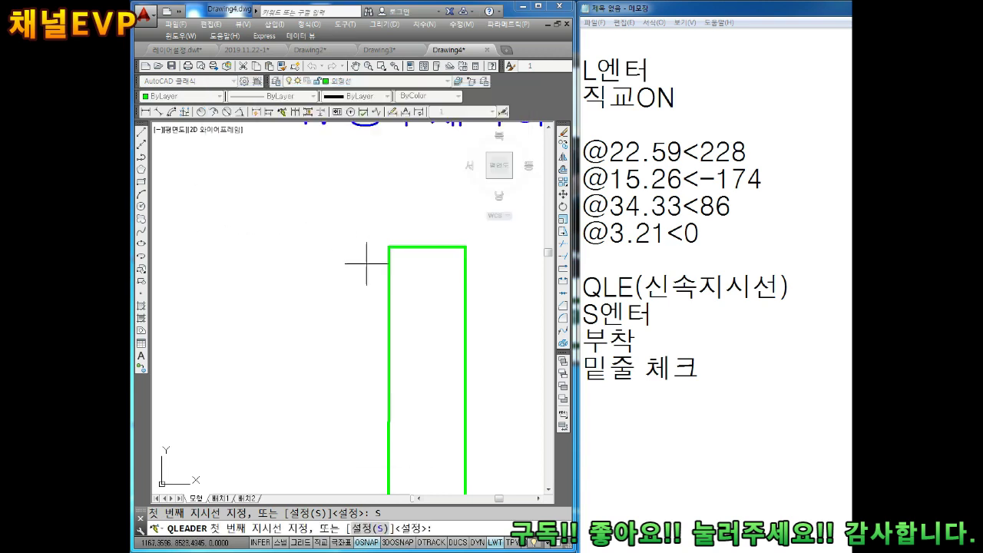
Draw the leader up-left from inside the outline with blue, height-5, style 1 label 자루(쌩크)
{"action": "left_click", "coordinate": [428, 321]}
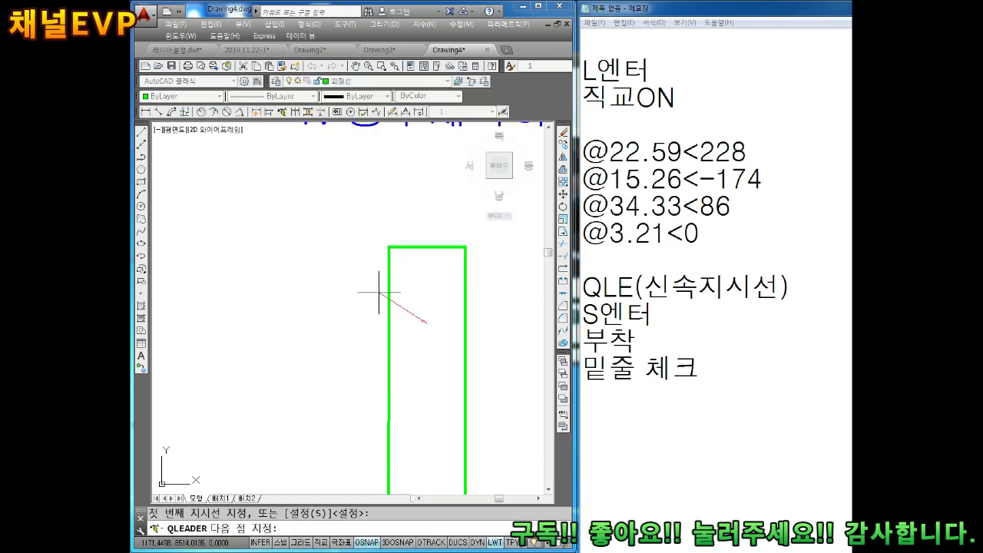
{"action": "left_click", "coordinate": [276, 194]}
{"action": "key", "text": "Return"}
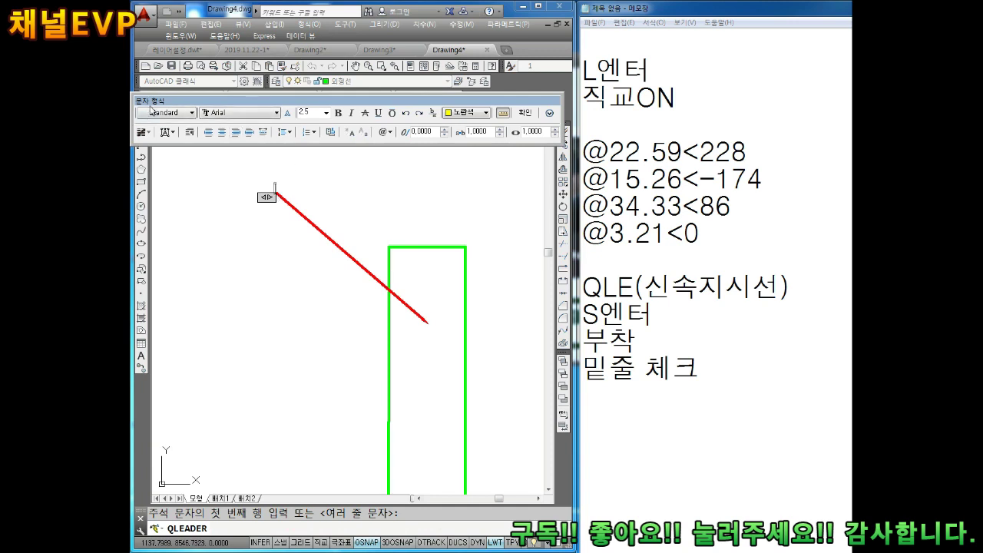
{"action": "left_click", "coordinate": [154, 112]}
{"action": "left_click", "coordinate": [167, 126]}
{"action": "type", "text": "5"}
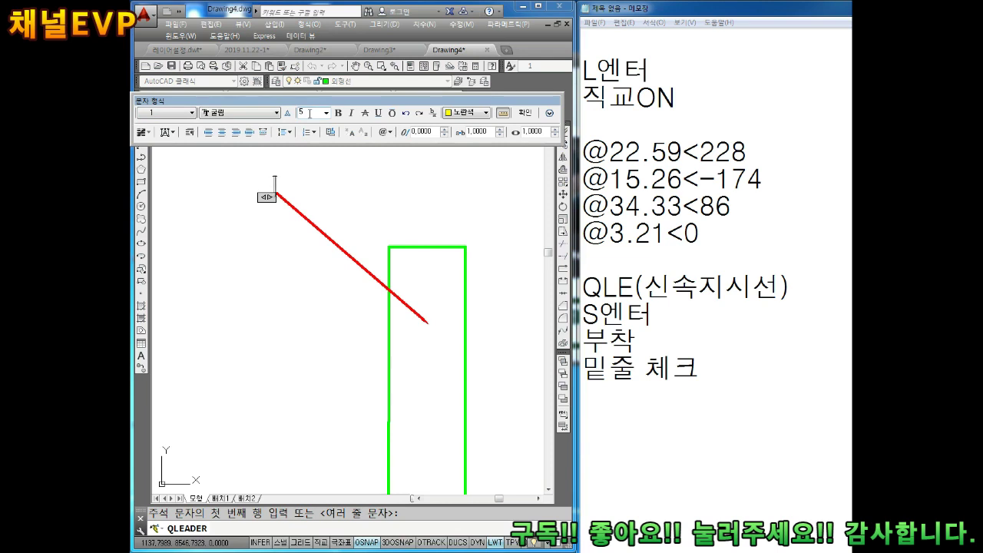
{"action": "left_click", "coordinate": [482, 113]}
{"action": "left_click", "coordinate": [470, 175]}
{"action": "type", "text": "자루("}
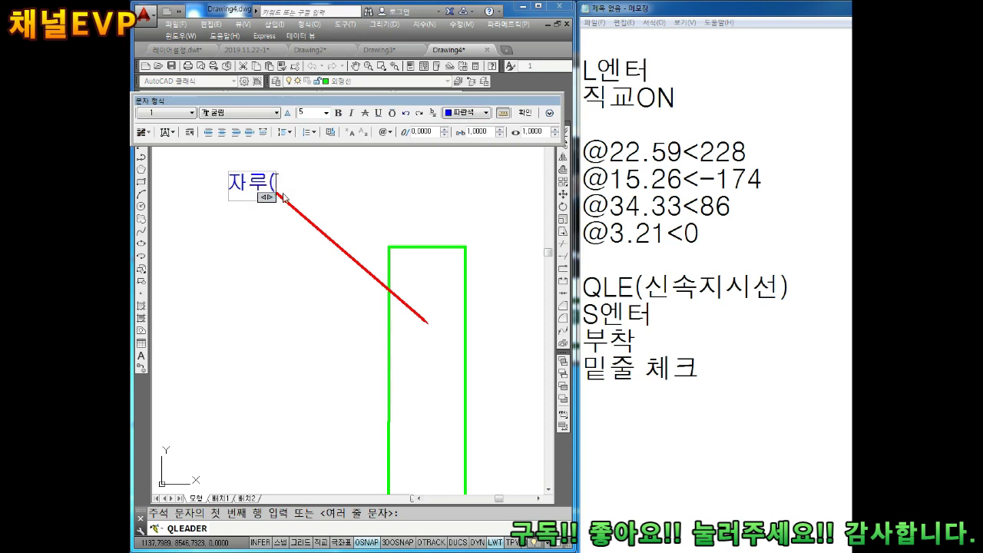
{"action": "type", "text": "쌩크)"}
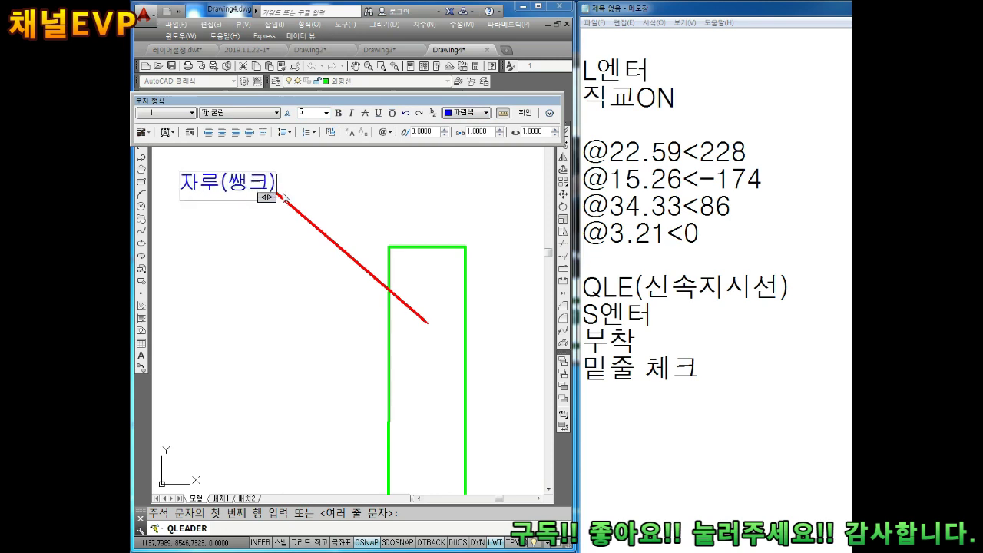
{"action": "left_click", "coordinate": [252, 323]}
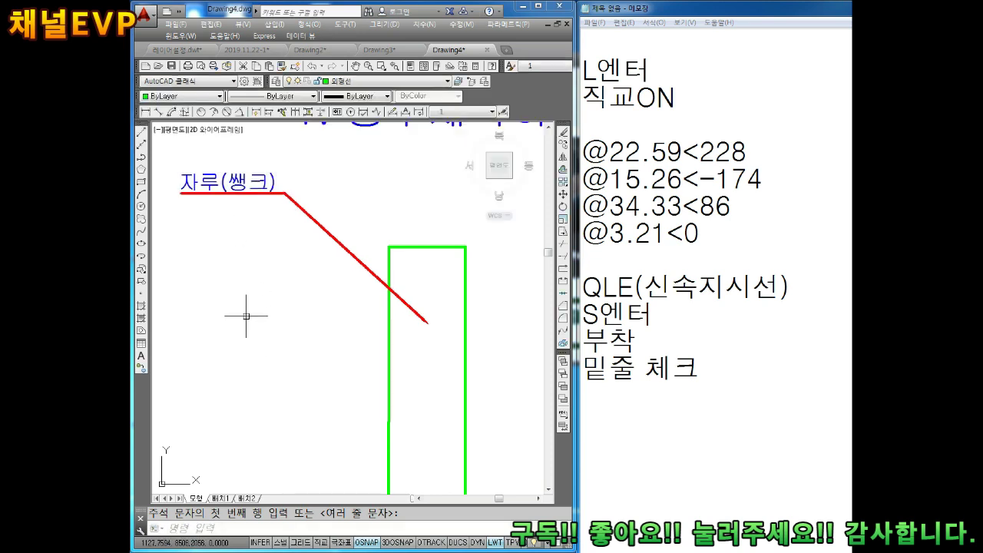
{"action": "key", "text": "Escape"}
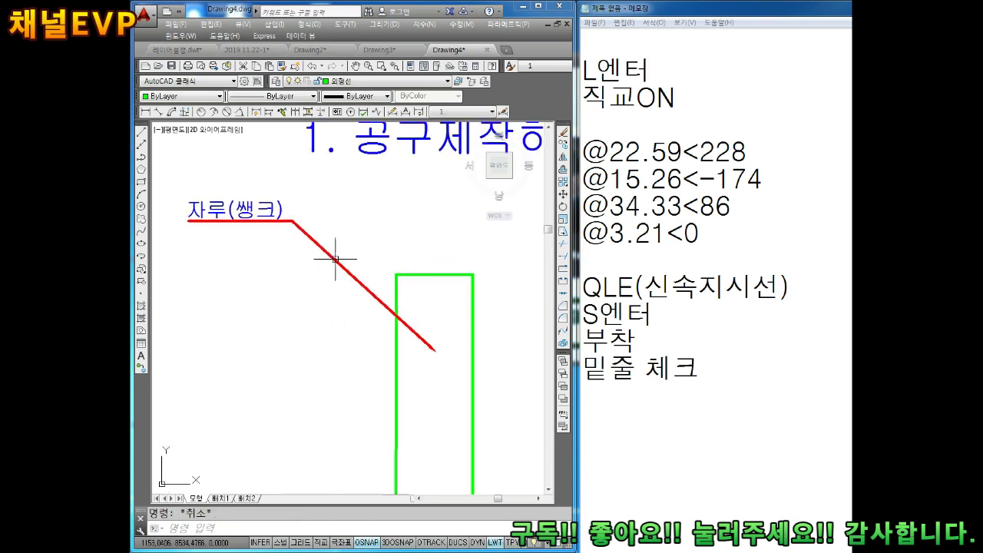
Switch the 자루(쌩크) leader's arrowhead from closed filled to Dot in Quick Properties
{"action": "left_click", "coordinate": [428, 343]}
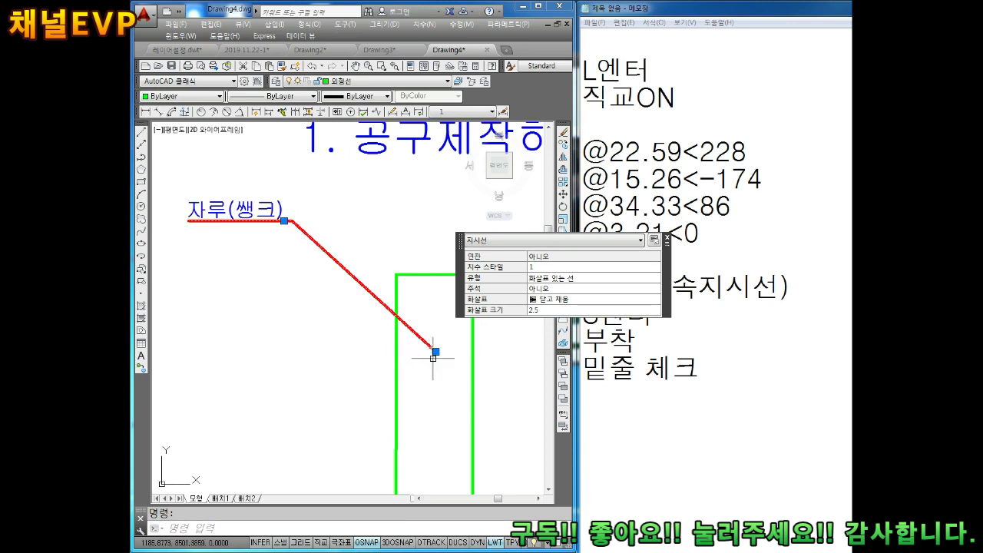
{"action": "key", "text": "Escape"}
{"action": "scroll", "coordinate": [419, 338], "scroll_direction": "up", "scroll_amount": 1}
{"action": "scroll", "coordinate": [390, 330], "scroll_direction": "up", "scroll_amount": 1}
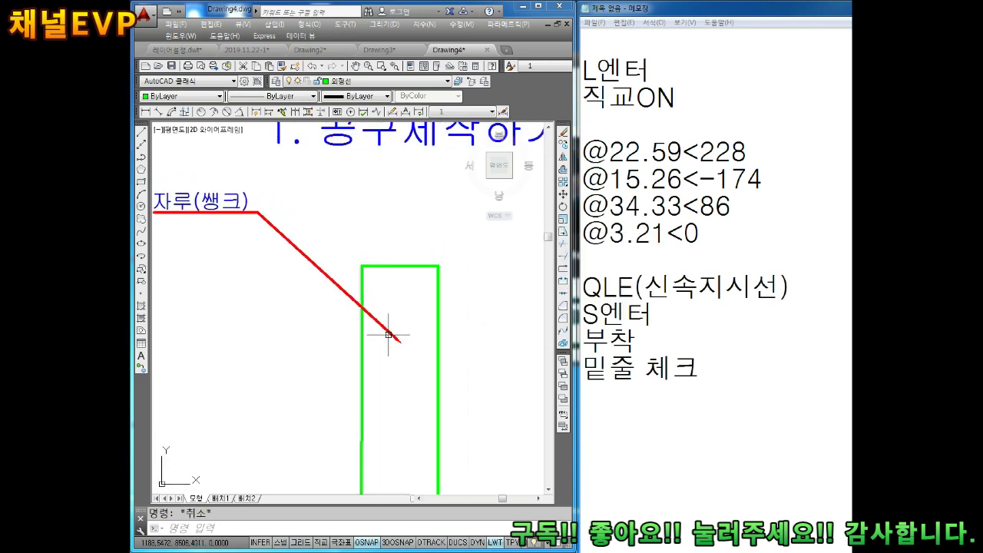
{"action": "left_click", "coordinate": [388, 335]}
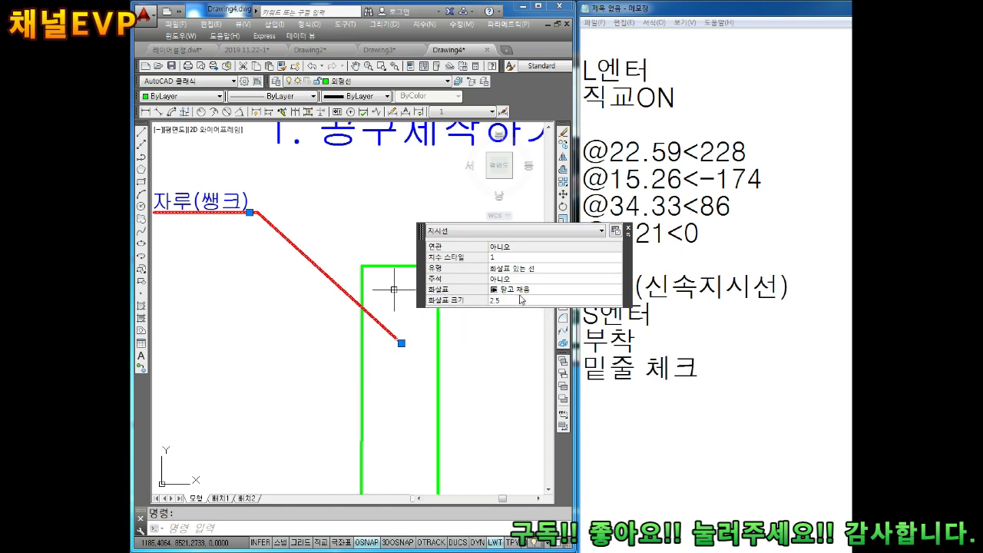
{"action": "left_click", "coordinate": [522, 291]}
{"action": "left_click", "coordinate": [522, 291]}
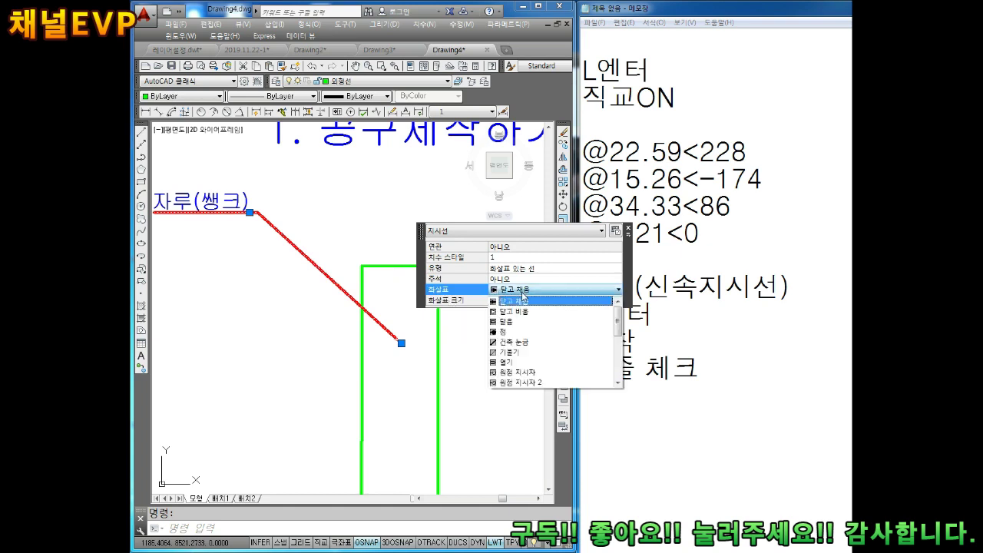
{"action": "left_click", "coordinate": [507, 331]}
{"action": "key", "text": "Escape"}
{"action": "scroll", "coordinate": [391, 341], "scroll_direction": "up", "scroll_amount": 4}
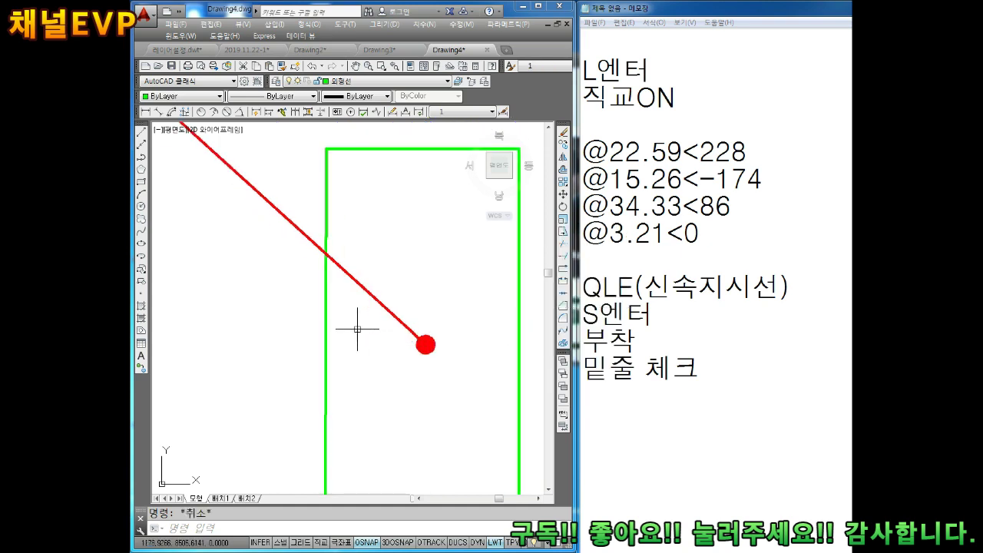
{"action": "scroll", "coordinate": [357, 329], "scroll_direction": "down", "scroll_amount": 2}
{"action": "scroll", "coordinate": [395, 323], "scroll_direction": "down", "scroll_amount": 2}
{"action": "scroll", "coordinate": [439, 334], "scroll_direction": "down", "scroll_amount": 2}
Move the title 1. 공구제작하기 up and to the left, above the leader label
{"action": "middle_click_drag", "start_coordinate": [384, 318], "coordinate": [394, 294]}
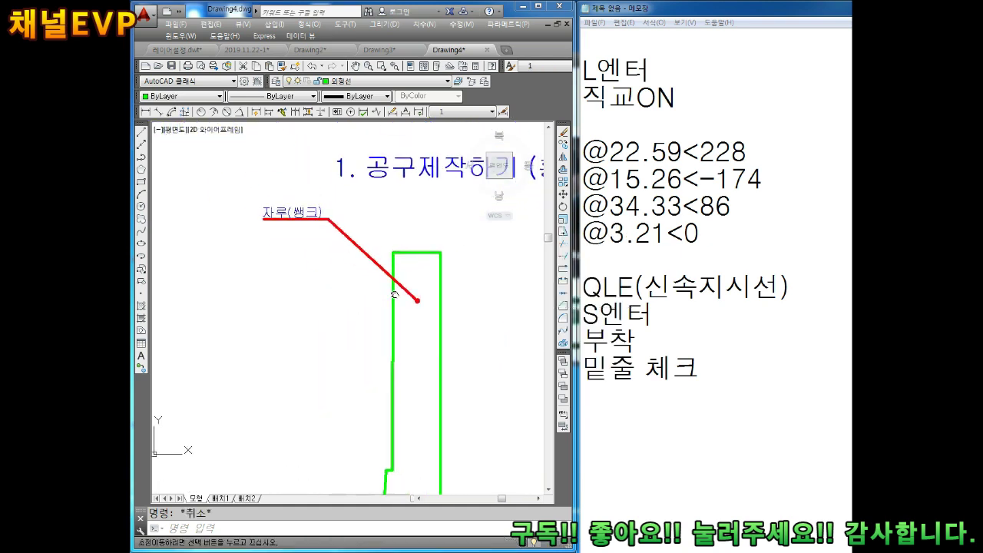
{"action": "middle_click_drag", "start_coordinate": [448, 341], "coordinate": [443, 318]}
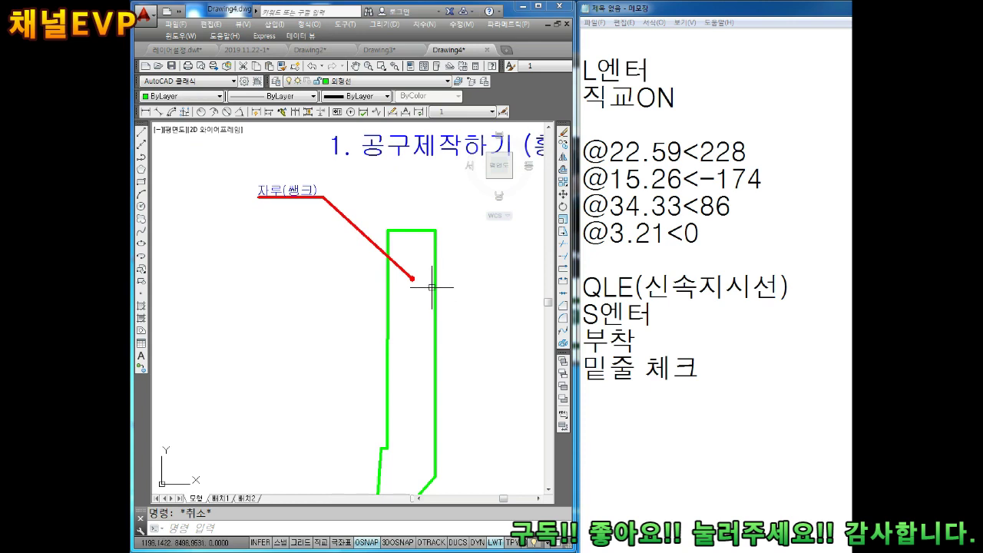
{"action": "scroll", "coordinate": [432, 287], "scroll_direction": "down", "scroll_amount": 1}
{"action": "scroll", "coordinate": [388, 212], "scroll_direction": "down", "scroll_amount": 2}
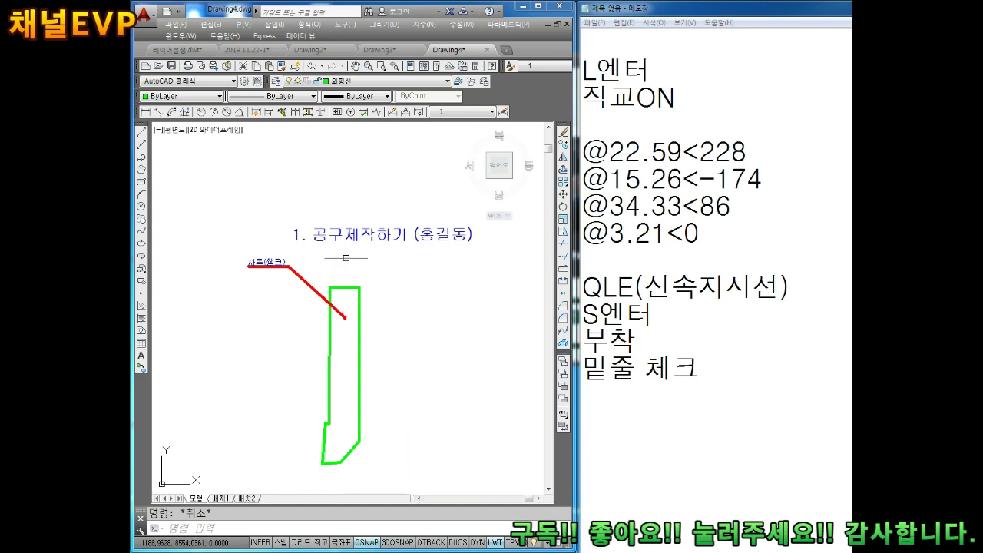
{"action": "type", "text": "M"}
{"action": "key", "text": "Return"}
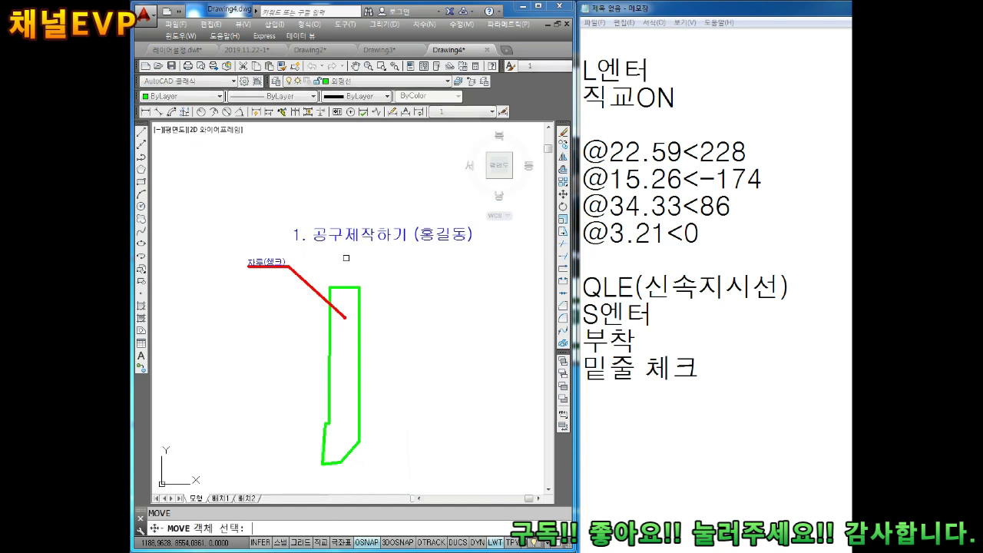
{"action": "left_click", "coordinate": [355, 232]}
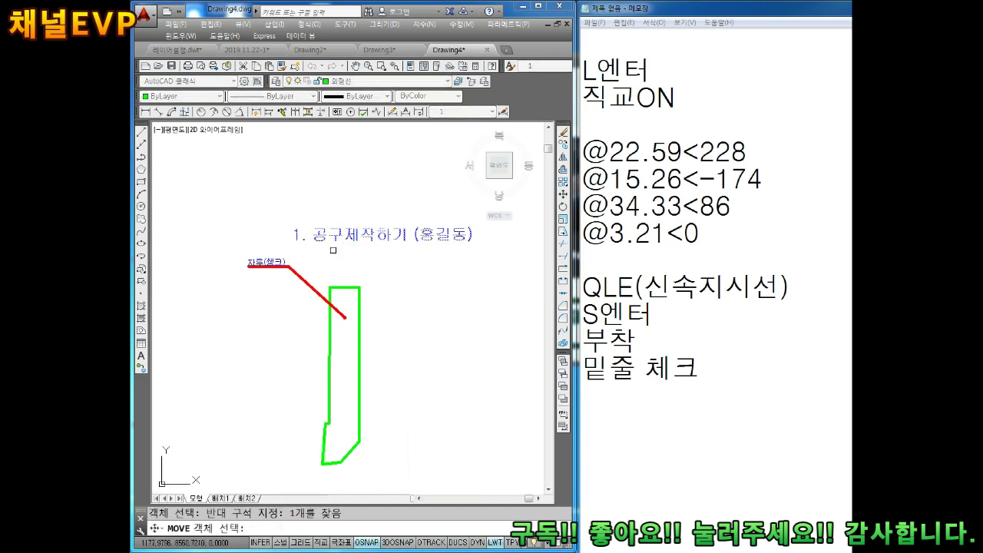
{"action": "key", "text": "Return"}
{"action": "left_click", "coordinate": [286, 241]}
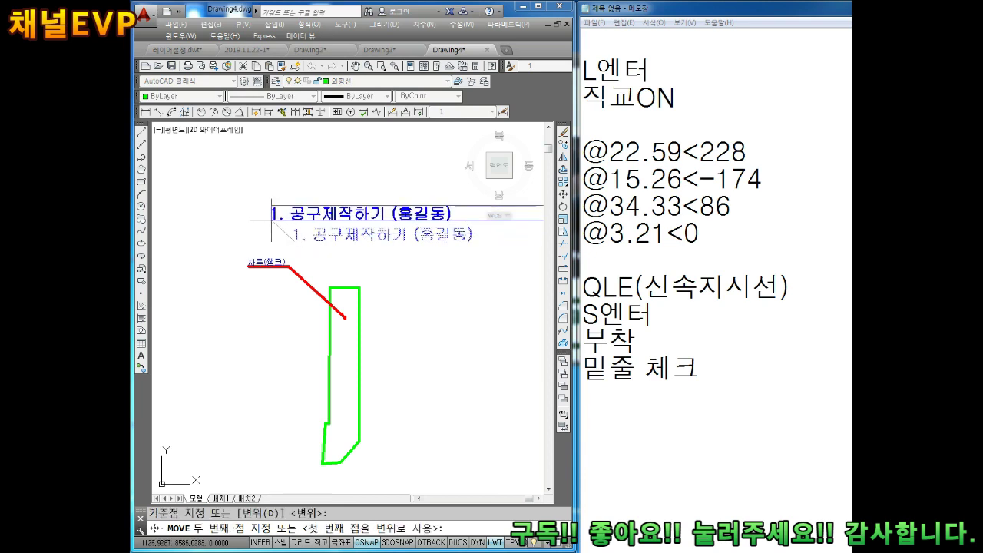
{"action": "left_click", "coordinate": [261, 222]}
{"action": "key", "text": "Escape"}
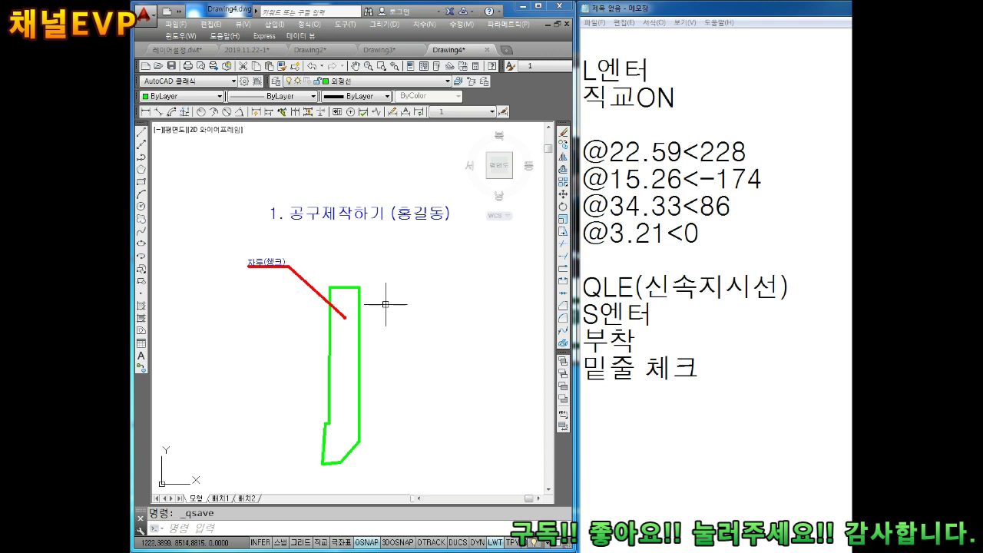
Save the drawing under a 2019.11.27 dated file name without overwriting the existing file
{"action": "key", "text": "ctrl+s"}
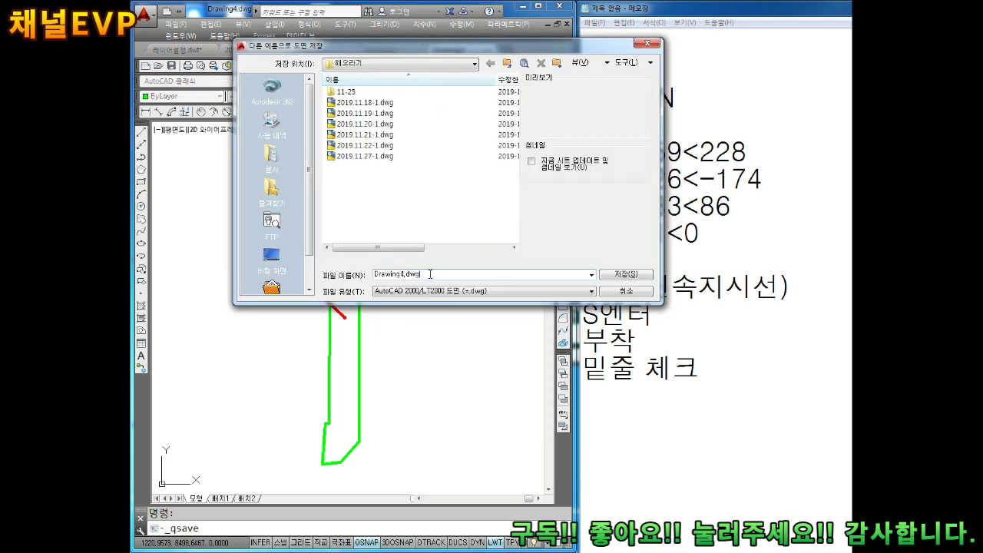
{"action": "type", "text": "2019.11"}
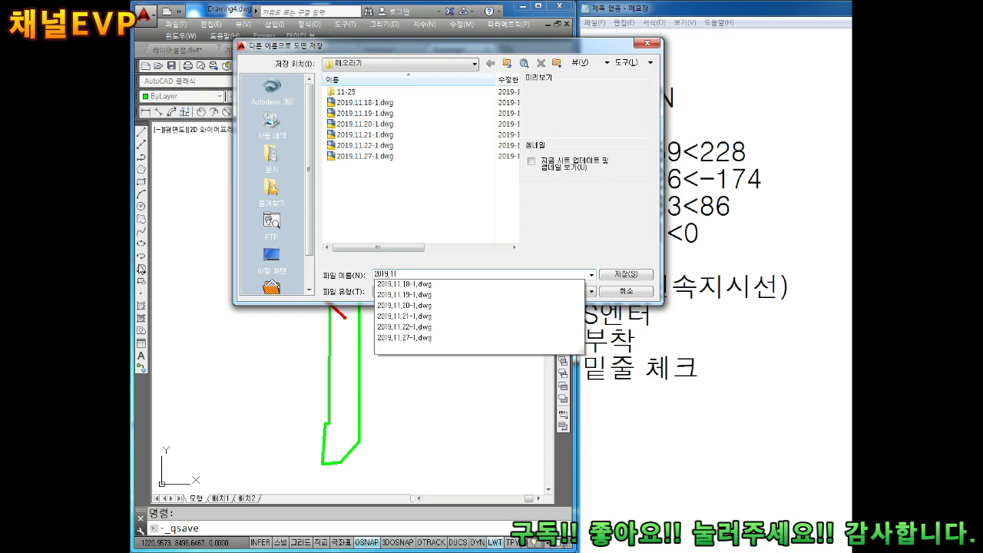
{"action": "type", "text": ".27-1"}
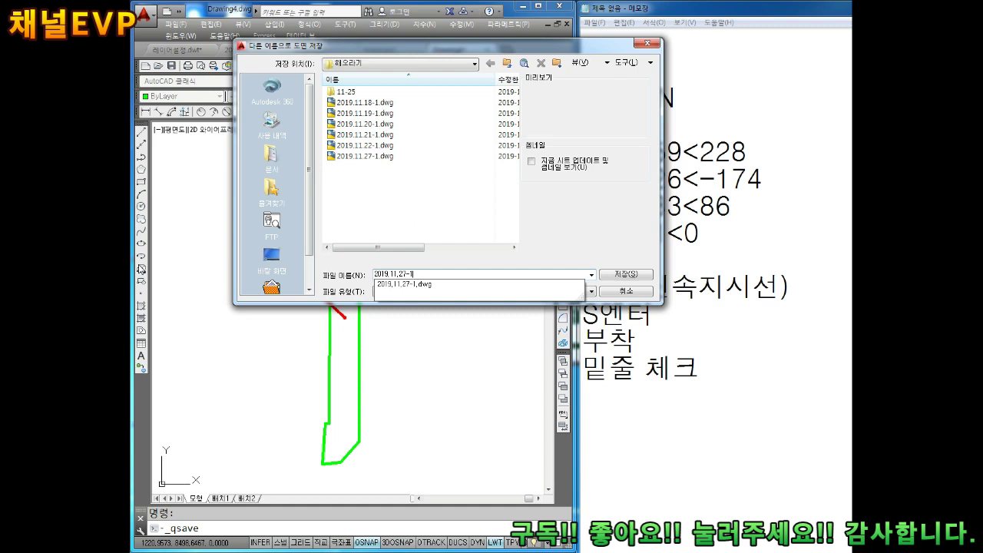
{"action": "key", "text": "Return"}
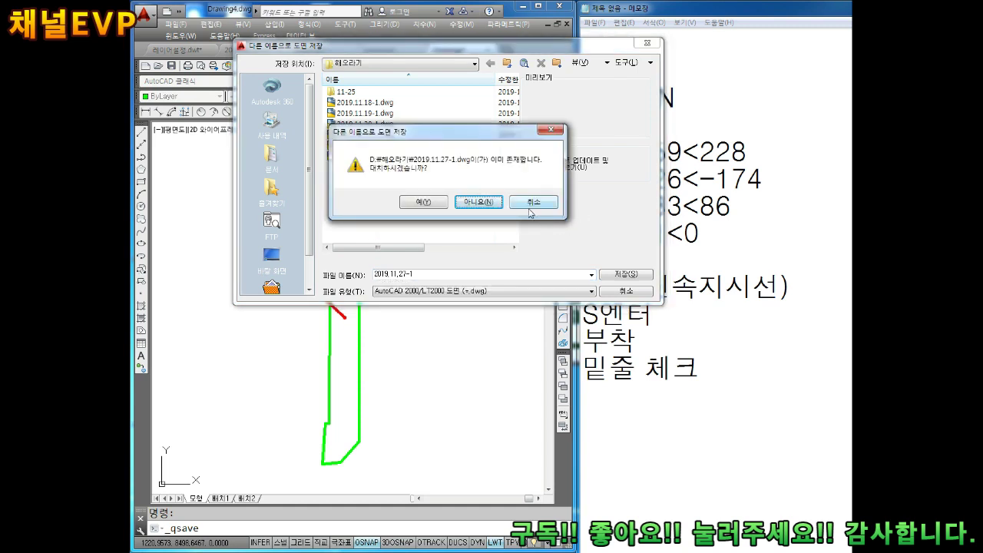
{"action": "left_click", "coordinate": [491, 204]}
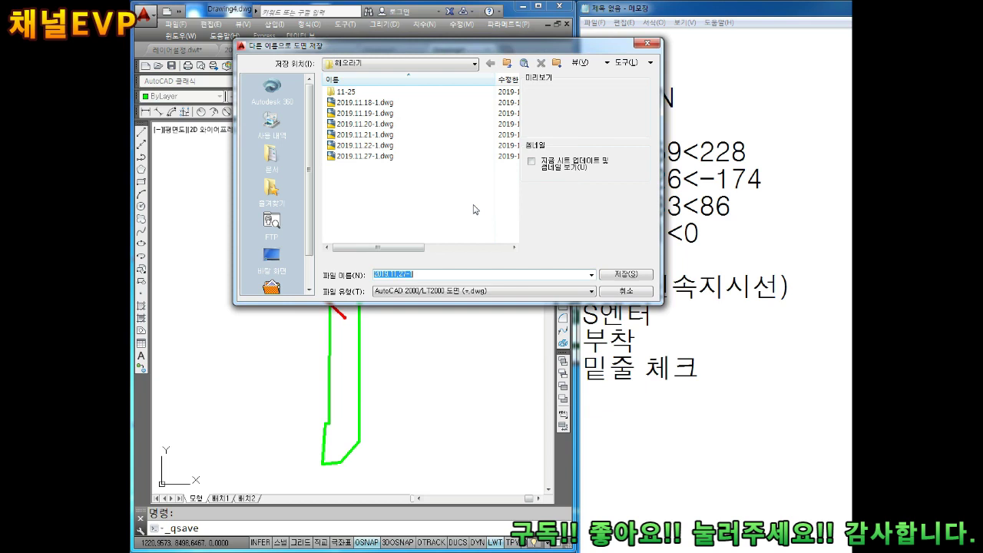
{"action": "left_click", "coordinate": [414, 275]}
{"action": "key", "text": "BackSpace"}
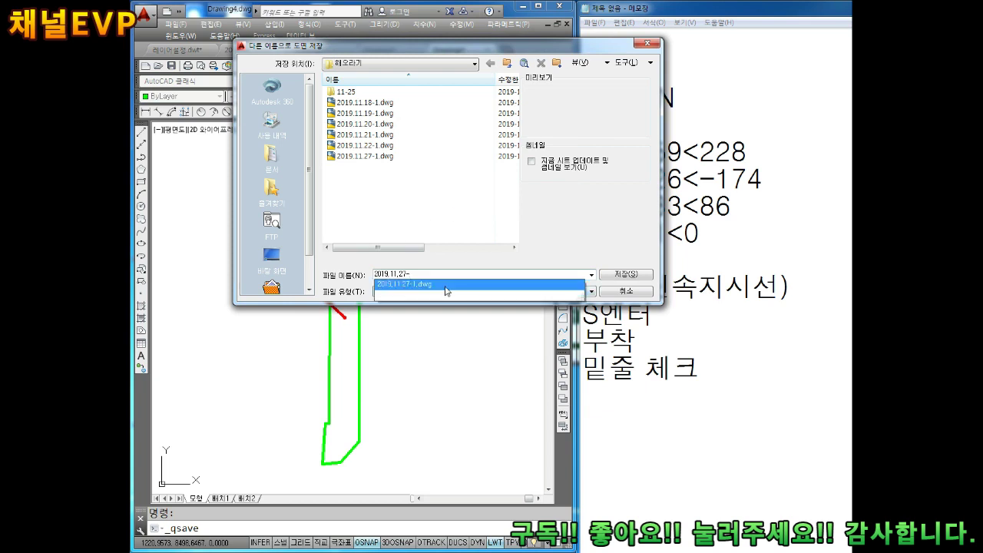
{"action": "key", "text": "Escape"}
{"action": "key", "text": "Escape"}
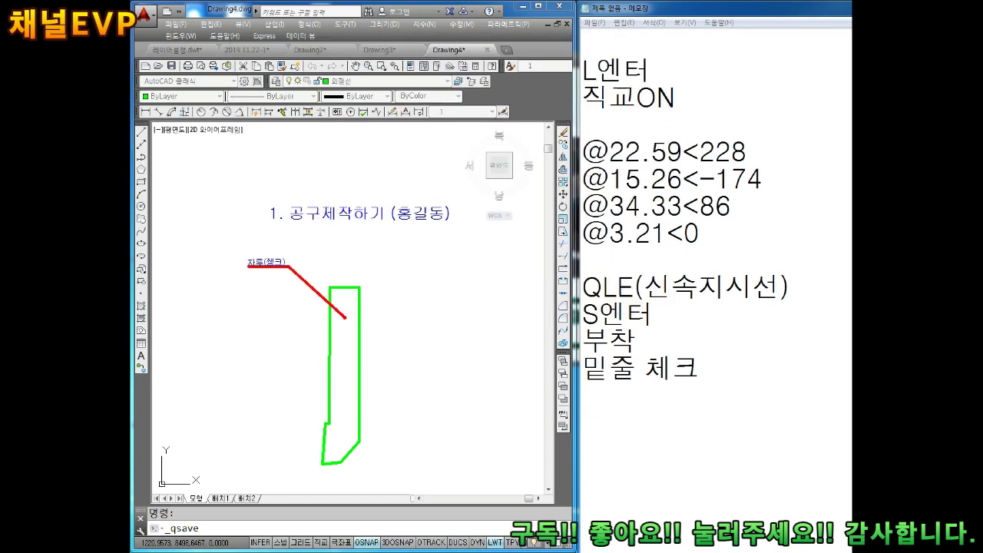
Zoom in and pan until the green profile's bottom corner fills the view
{"action": "scroll", "coordinate": [393, 359], "scroll_direction": "down", "scroll_amount": 1}
{"action": "scroll", "coordinate": [377, 315], "scroll_direction": "down", "scroll_amount": 2}
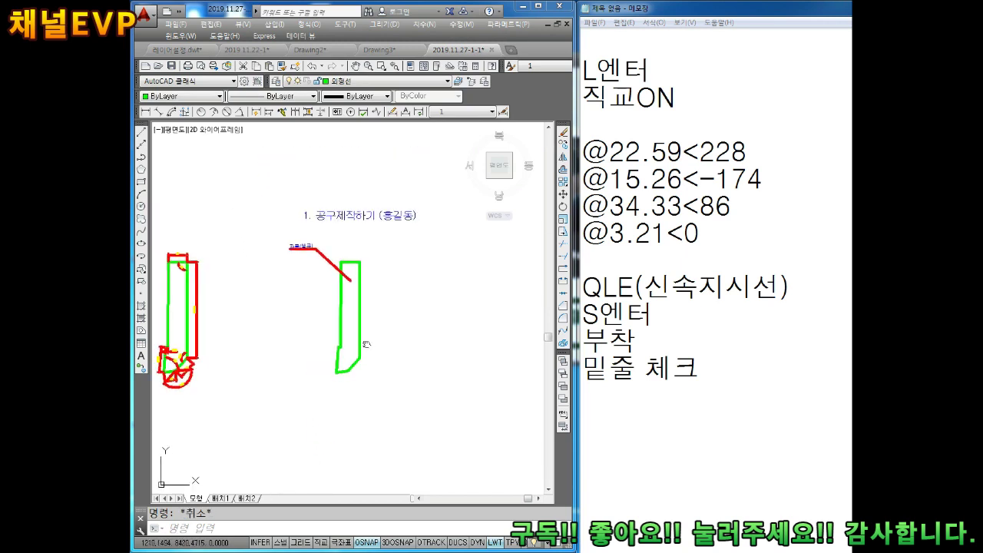
{"action": "scroll", "coordinate": [355, 322], "scroll_direction": "up", "scroll_amount": 5}
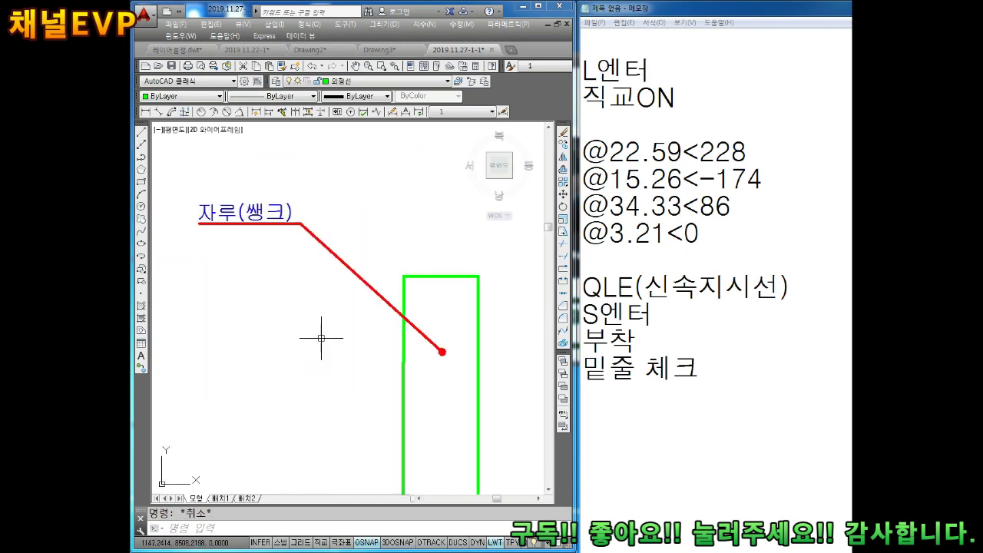
{"action": "scroll", "coordinate": [325, 335], "scroll_direction": "down", "scroll_amount": 2}
{"action": "scroll", "coordinate": [360, 377], "scroll_direction": "up", "scroll_amount": 1}
{"action": "middle_click_drag", "start_coordinate": [345, 422], "coordinate": [351, 335]}
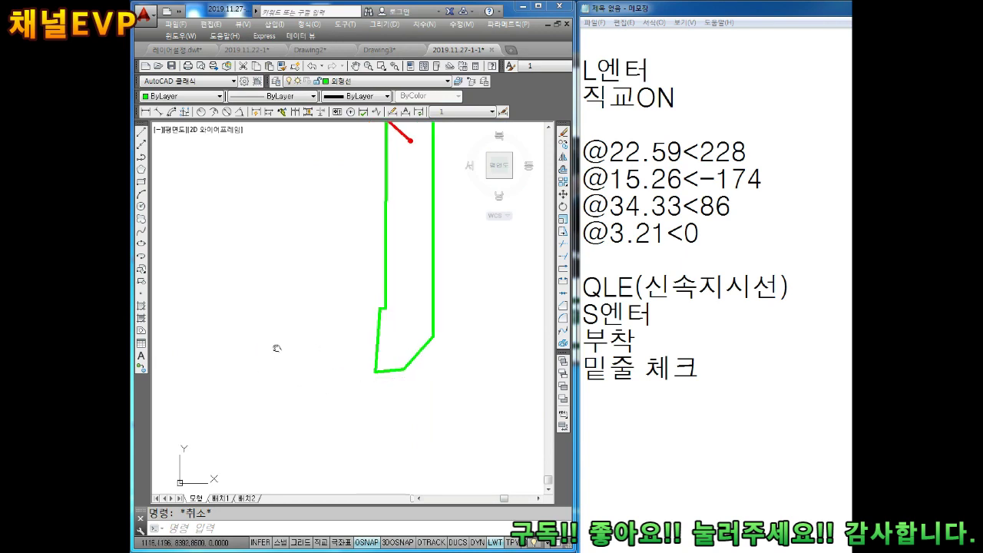
{"action": "middle_click_drag", "start_coordinate": [367, 376], "coordinate": [478, 375]}
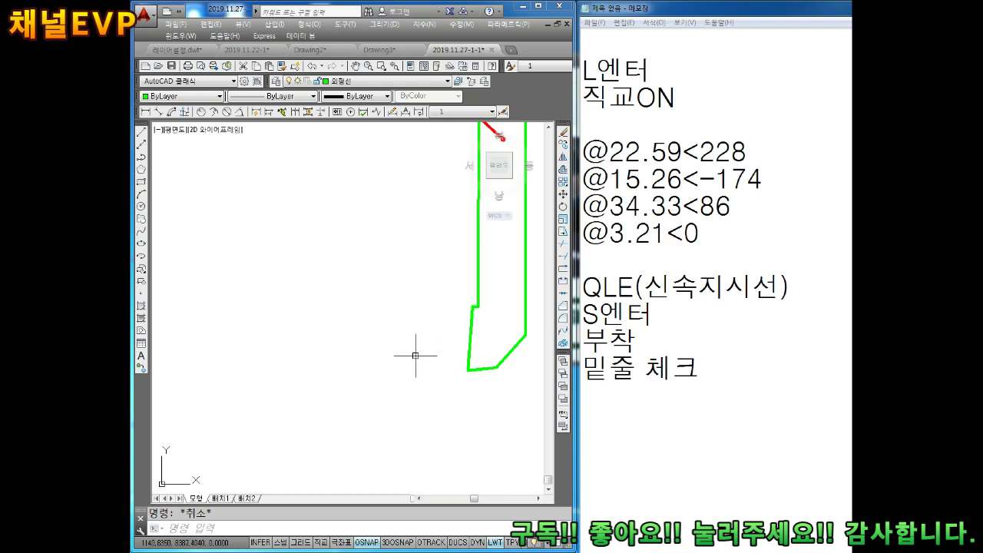
{"action": "middle_click_drag", "start_coordinate": [320, 336], "coordinate": [340, 324]}
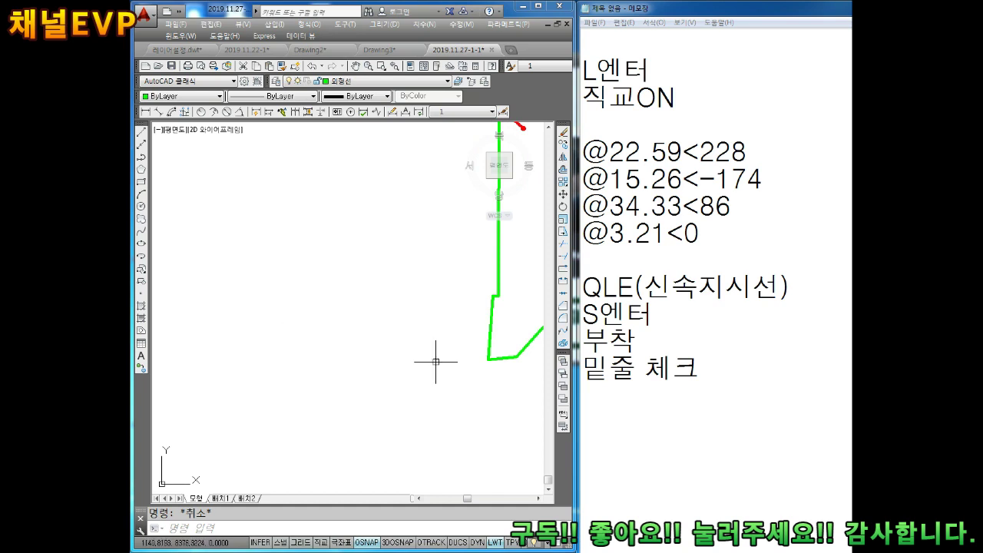
Add the note line L엔터 below 밑줄 체크 in Notepad
{"action": "left_click", "coordinate": [629, 410]}
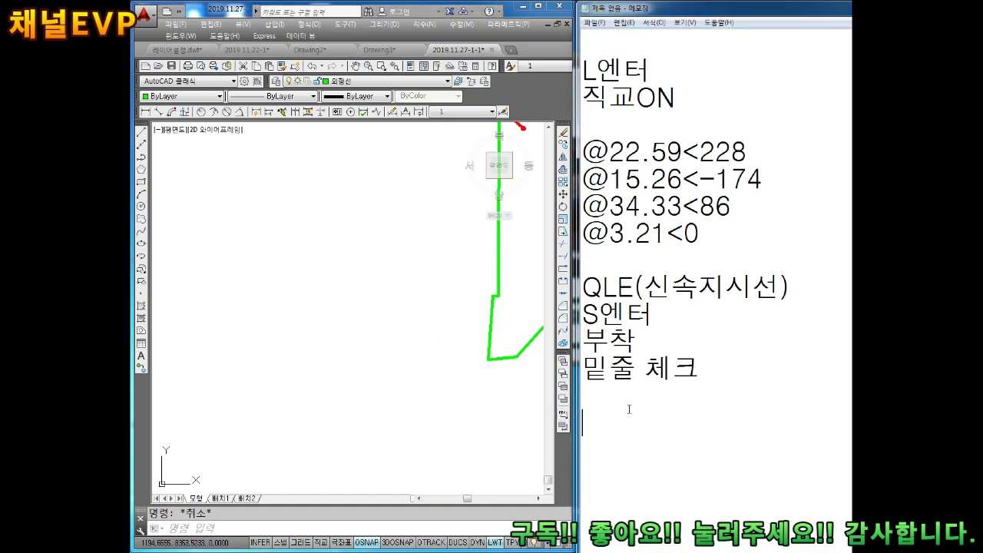
{"action": "type", "text": "L엔터"}
{"action": "key", "text": "Return"}
{"action": "key", "text": "Return"}
{"action": "key", "text": "Return"}
{"action": "key", "text": "Return"}
{"action": "key", "text": "Return"}
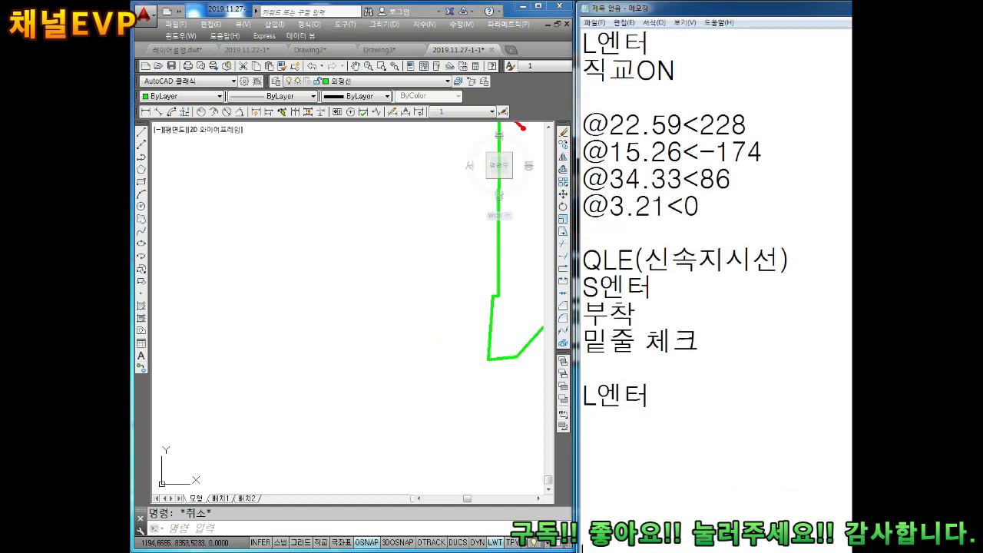
{"action": "key", "text": "Return"}
{"action": "key", "text": "Return"}
{"action": "key", "text": "BackSpace"}
{"action": "key", "text": "BackSpace"}
{"action": "key", "text": "BackSpace"}
{"action": "key", "text": "BackSpace"}
{"action": "key", "text": "BackSpace"}
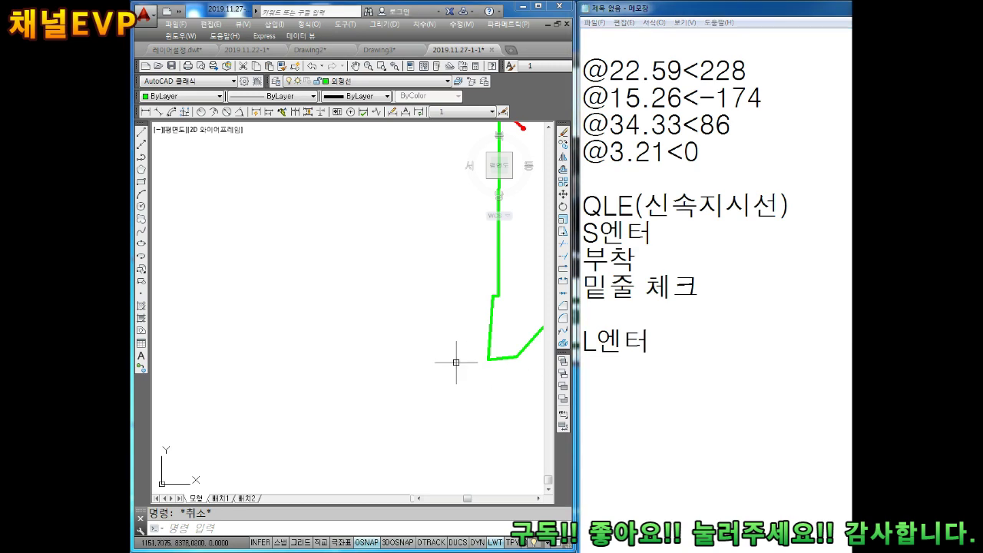
{"action": "scroll", "coordinate": [456, 358], "scroll_direction": "up", "scroll_amount": 5}
{"action": "middle_click_drag", "start_coordinate": [456, 358], "coordinate": [367, 360]}
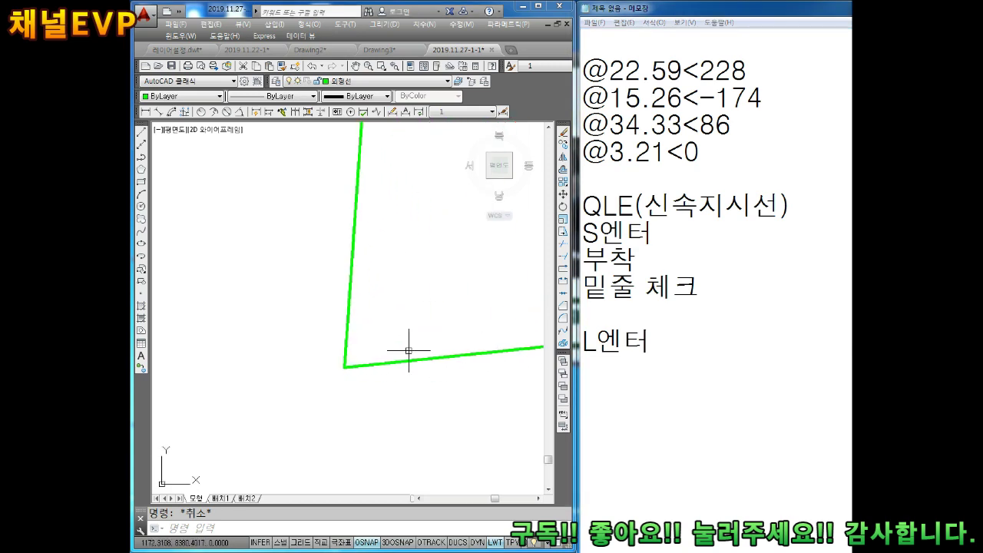
Draw a horizontal helper line rightward from the profile's bottom corner with Ortho on
{"action": "type", "text": "l"}
{"action": "key", "text": "Return"}
{"action": "left_click", "coordinate": [345, 365]}
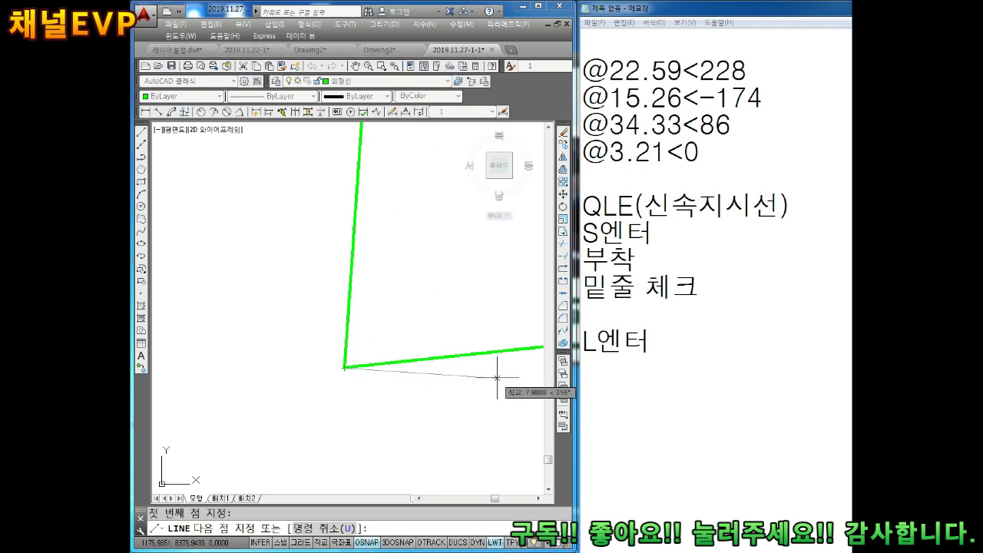
{"action": "key", "text": "F8"}
{"action": "left_click", "coordinate": [496, 367]}
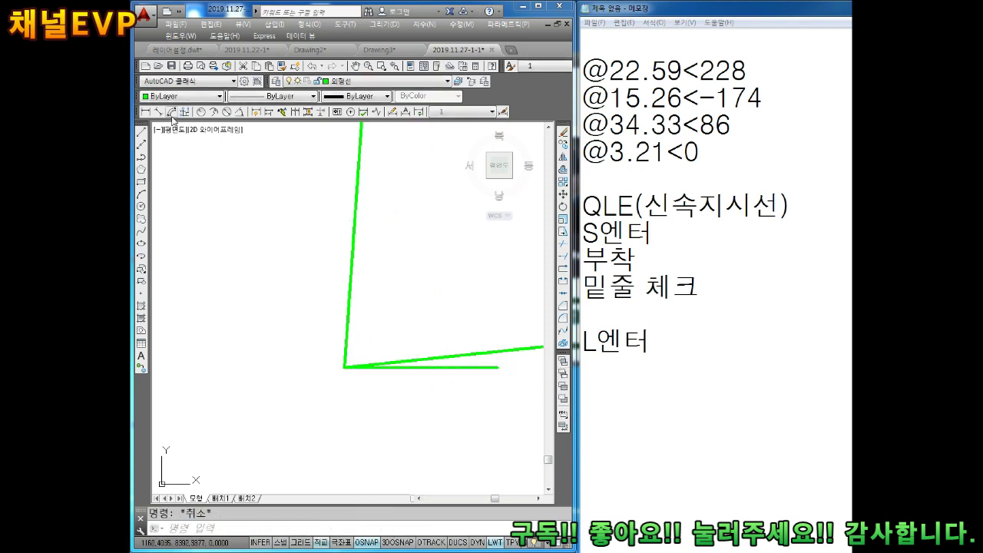
Place an angular dimension between the sloped bottom edge and the horizontal line
{"action": "left_click", "coordinate": [201, 111]}
{"action": "left_click", "coordinate": [471, 354]}
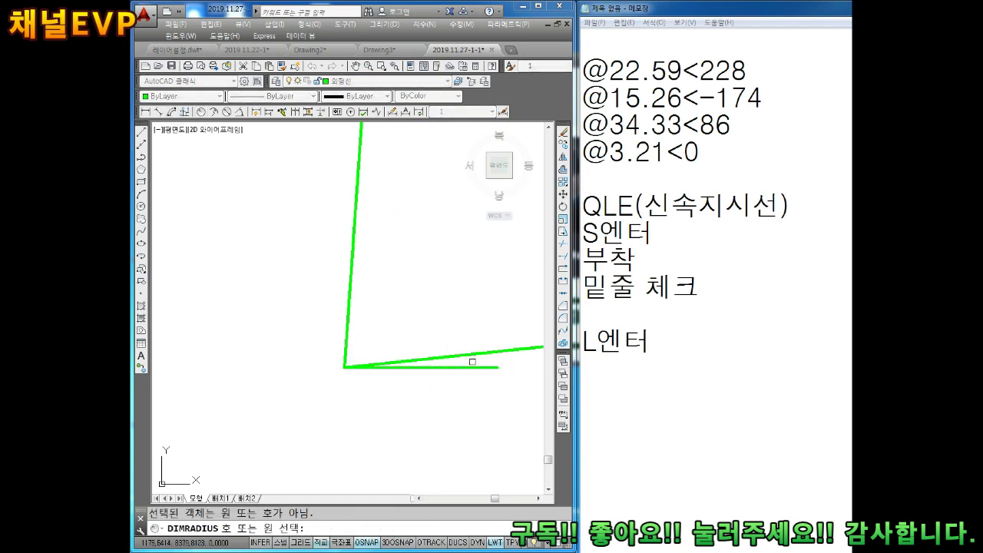
{"action": "middle_click_drag", "start_coordinate": [475, 354], "coordinate": [322, 296]}
{"action": "left_click", "coordinate": [240, 111]}
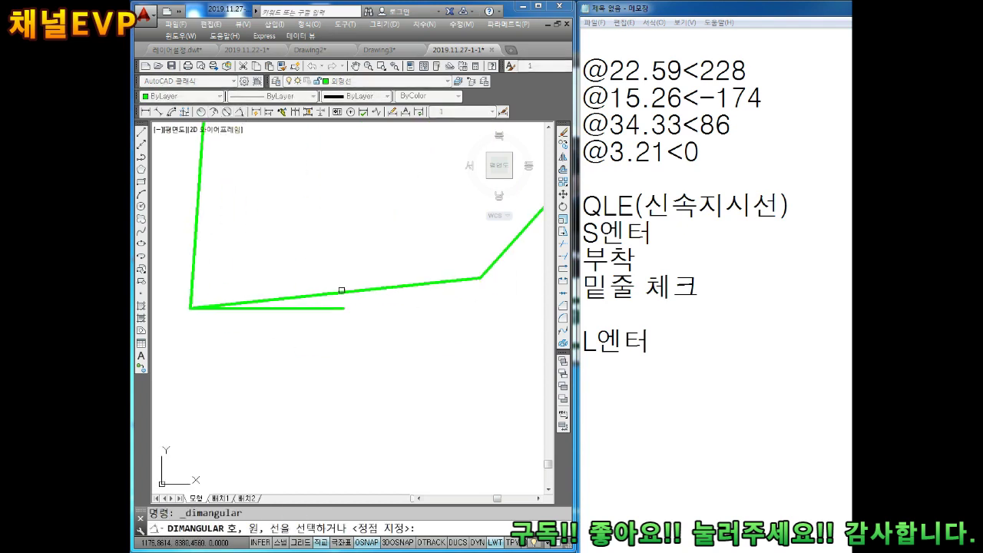
{"action": "left_click", "coordinate": [340, 292]}
{"action": "left_click", "coordinate": [338, 308]}
{"action": "left_click", "coordinate": [418, 310]}
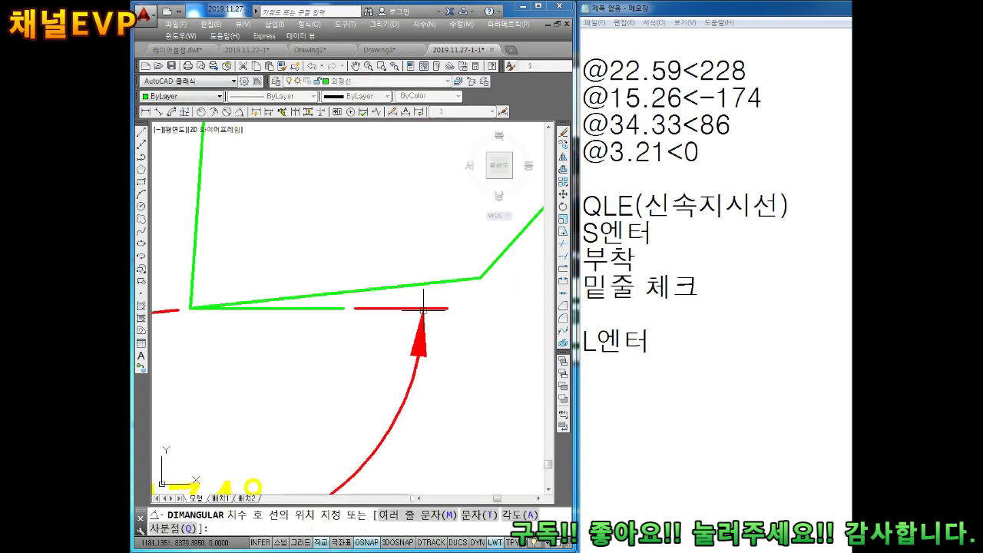
{"action": "key", "text": "Escape"}
Delete the misplaced angle dimension and re-place the 6° dimension beside the corner
{"action": "scroll", "coordinate": [417, 314], "scroll_direction": "down", "scroll_amount": 2}
{"action": "scroll", "coordinate": [407, 316], "scroll_direction": "up", "scroll_amount": 3}
{"action": "left_click", "coordinate": [417, 313]}
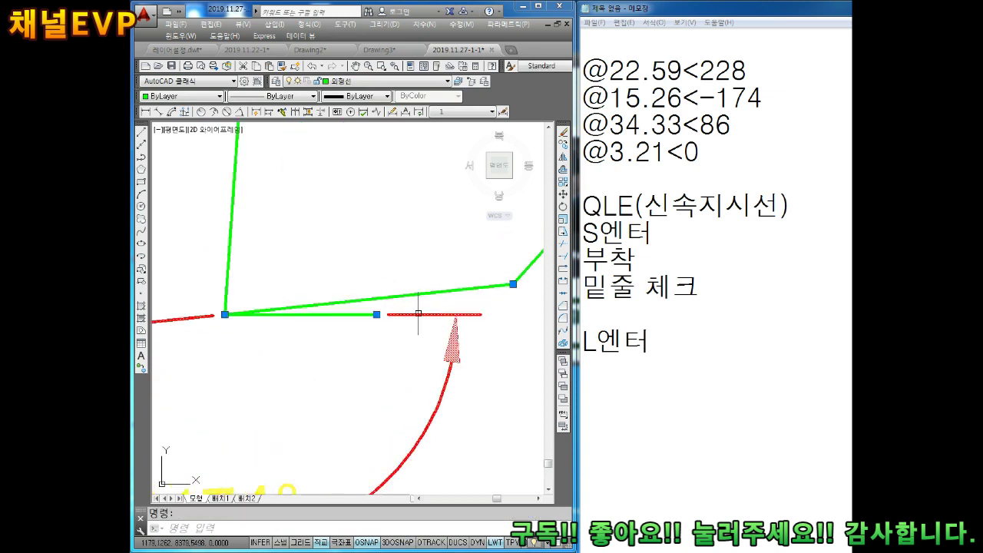
{"action": "key", "text": "Delete"}
{"action": "left_click", "coordinate": [242, 114]}
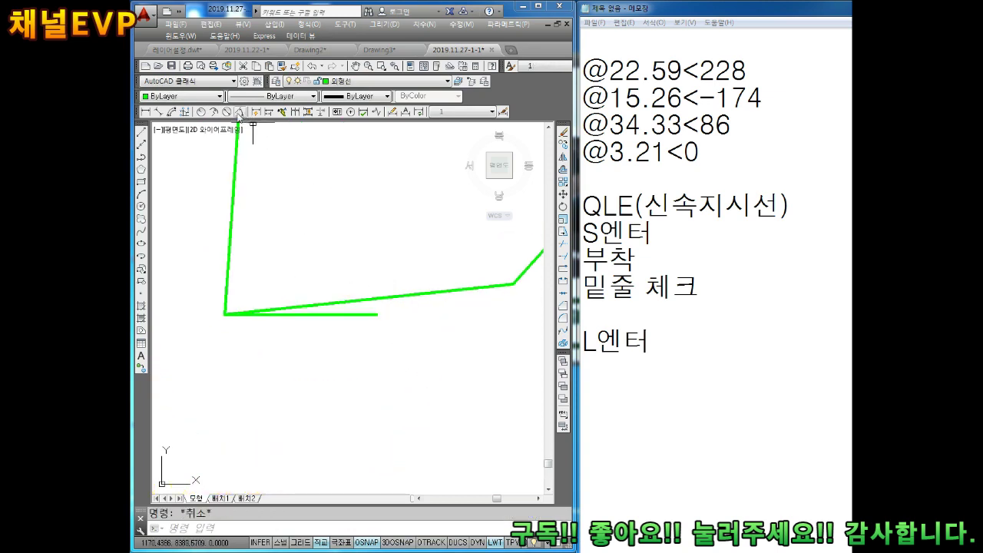
{"action": "left_click", "coordinate": [350, 301]}
{"action": "left_click", "coordinate": [350, 312]}
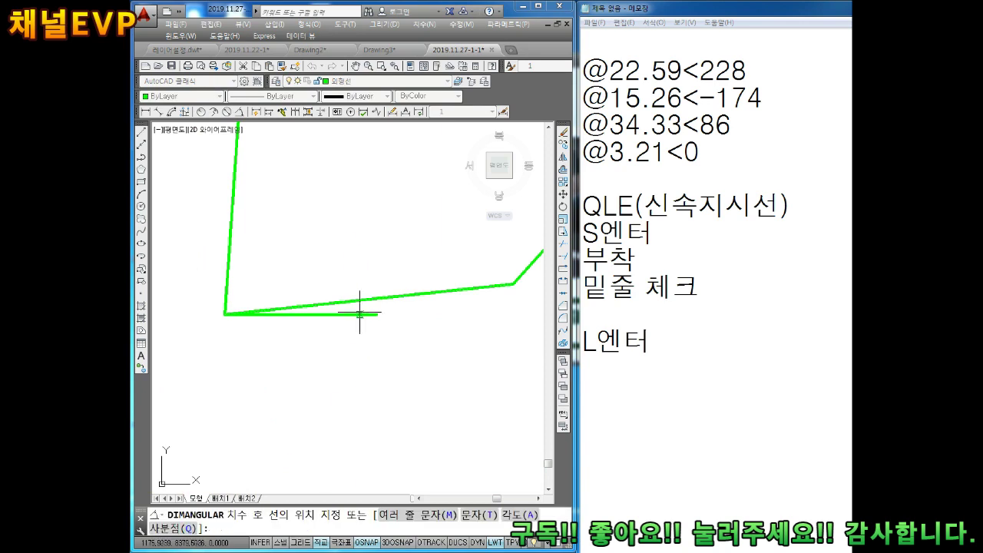
{"action": "left_click", "coordinate": [402, 315]}
{"action": "scroll", "coordinate": [424, 323], "scroll_direction": "down", "scroll_amount": 5}
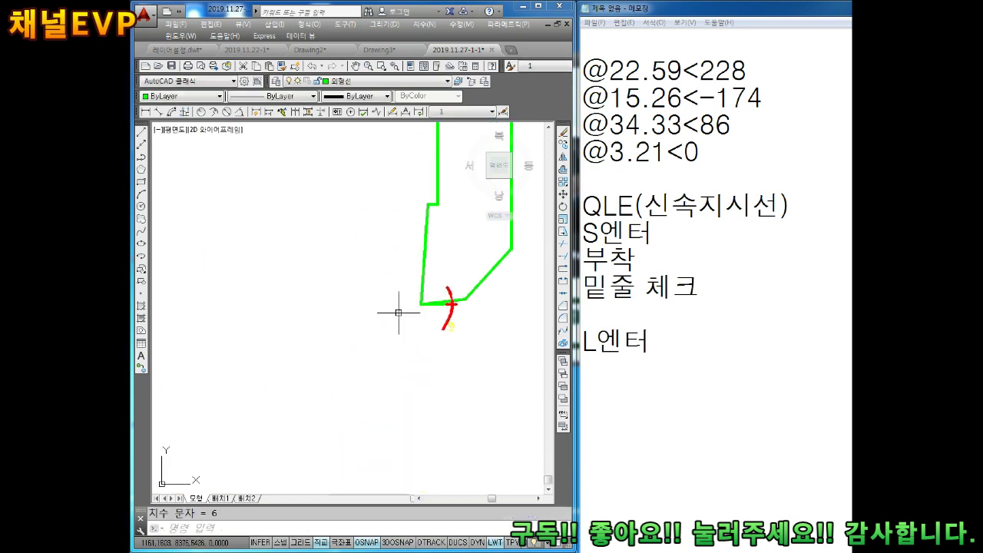
{"action": "scroll", "coordinate": [397, 310], "scroll_direction": "up", "scroll_amount": 3}
{"action": "middle_click_drag", "start_coordinate": [418, 323], "coordinate": [415, 314]}
{"action": "key", "text": "Escape"}
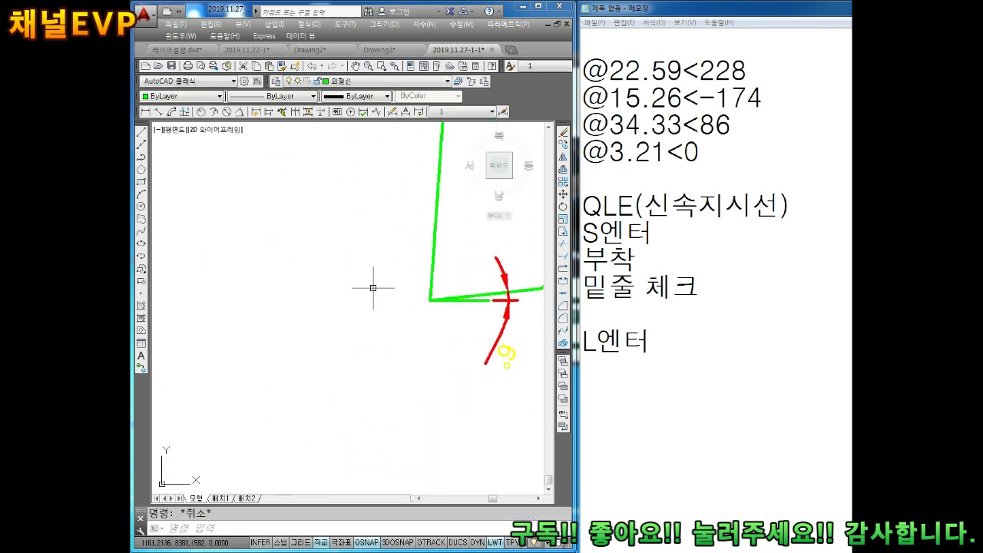
{"action": "left_click", "coordinate": [680, 343]}
{"action": "key", "text": "Return"}
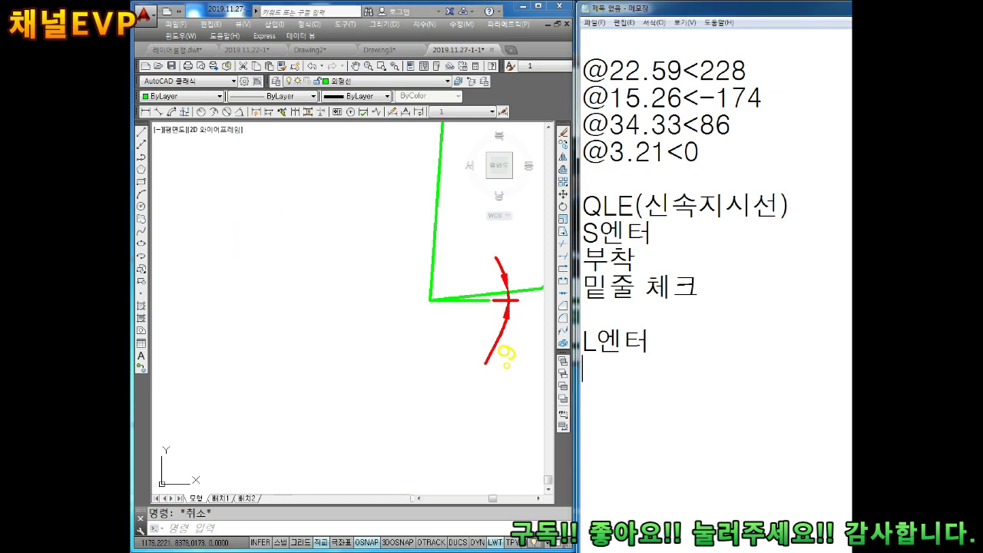
{"action": "type", "text": "임의점 ㅋ크릭"}
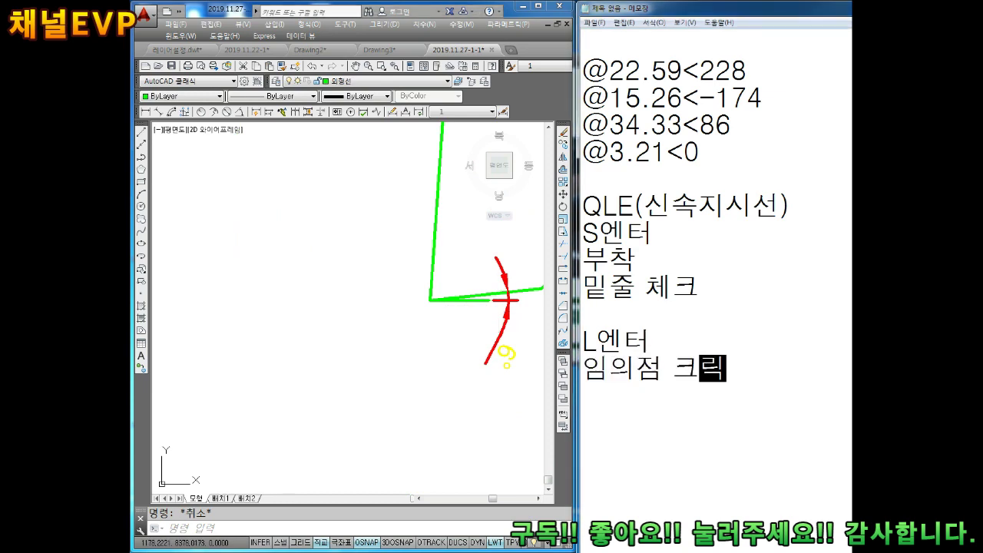
{"action": "key", "text": "BackSpace"}
{"action": "key", "text": "BackSpace"}
{"action": "key", "text": "BackSpace"}
{"action": "type", "text": "클릭"}
{"action": "key", "text": "Return"}
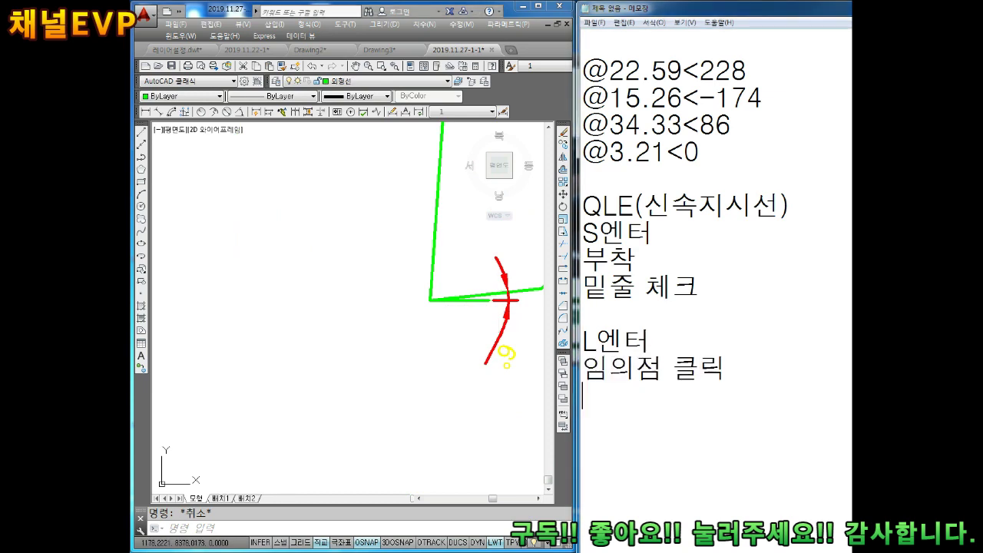
{"action": "type", "text": "@415"}
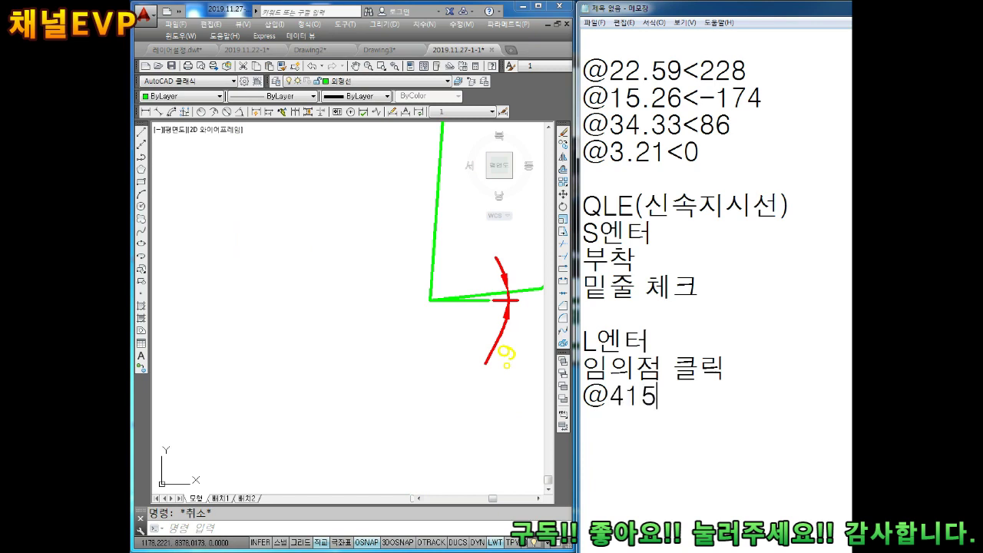
{"action": "key", "text": "BackSpace"}
{"action": "key", "text": "BackSpace"}
{"action": "key", "text": "BackSpace"}
{"action": "type", "text": "15."}
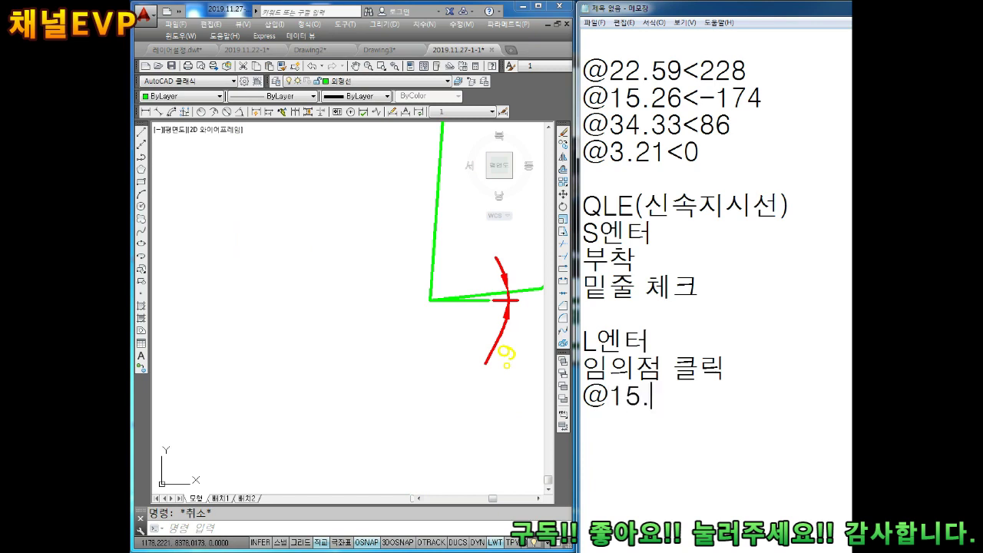
{"action": "type", "text": "9<"}
{"action": "type", "text": "46"}
{"action": "key", "text": "Return"}
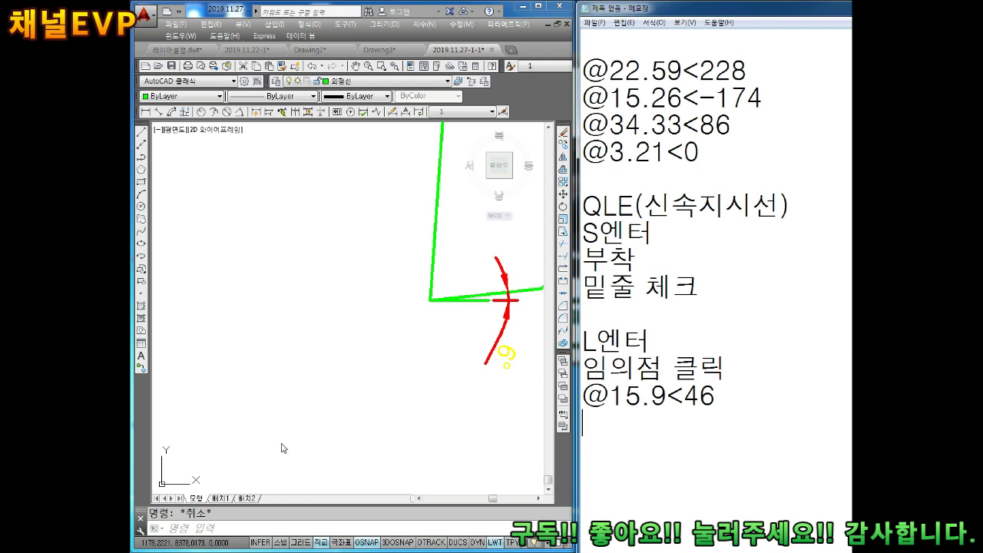
Draw a 15.9-long line at 46° from an empty point beside the profile
{"action": "key", "text": "Escape"}
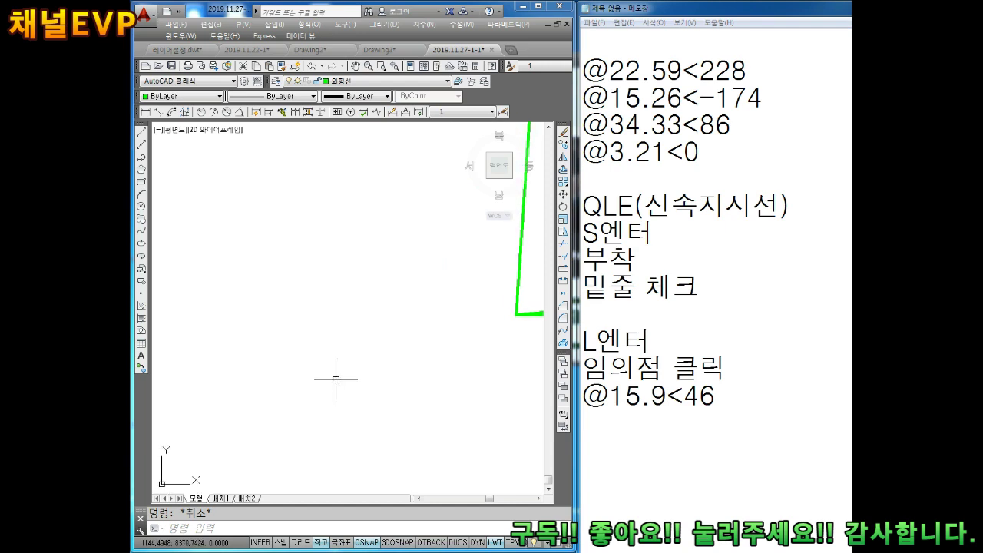
{"action": "middle_click_drag", "start_coordinate": [336, 378], "coordinate": [356, 415]}
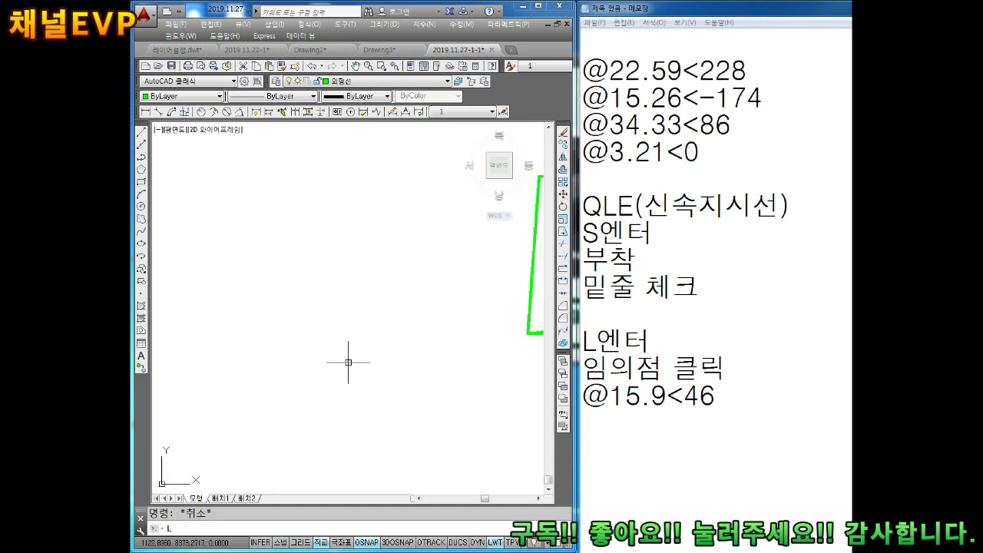
{"action": "type", "text": "l"}
{"action": "key", "text": "Return"}
{"action": "left_click", "coordinate": [272, 355]}
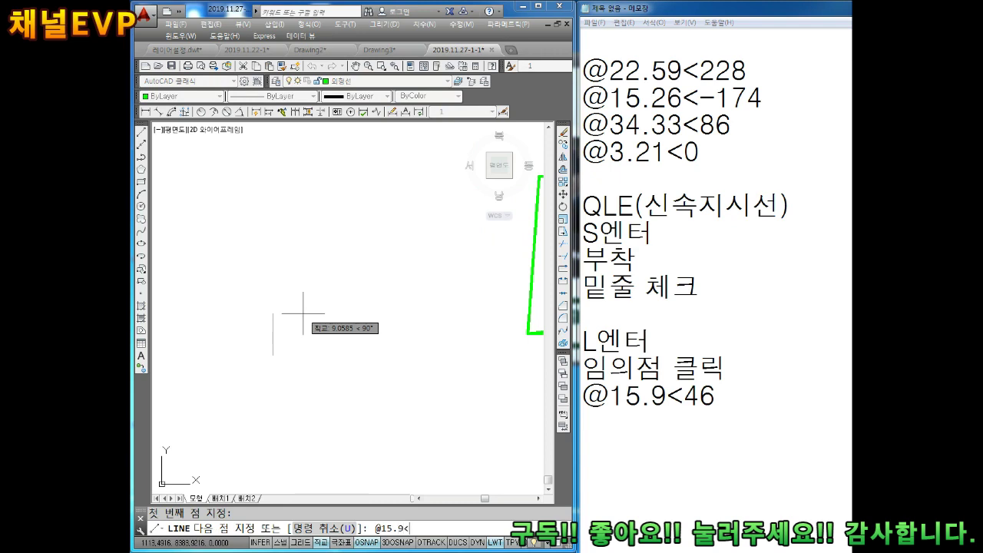
{"action": "type", "text": "6"}
{"action": "key", "text": "Return"}
{"action": "key", "text": "Escape"}
Put the new line on the 중심선 layer so it shows as a red dashed centerline
{"action": "scroll", "coordinate": [299, 331], "scroll_direction": "up", "scroll_amount": 3}
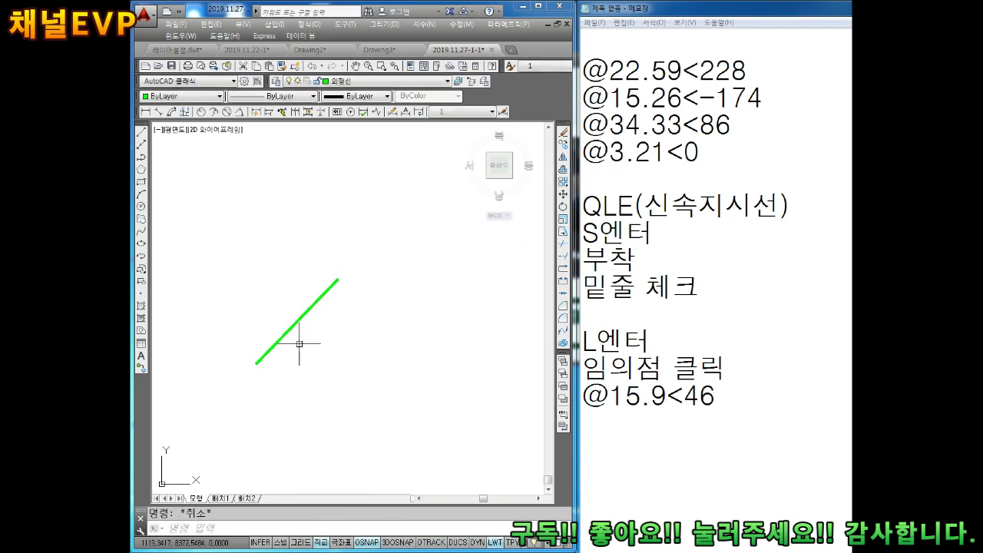
{"action": "left_click_drag", "start_coordinate": [334, 325], "coordinate": [258, 164]}
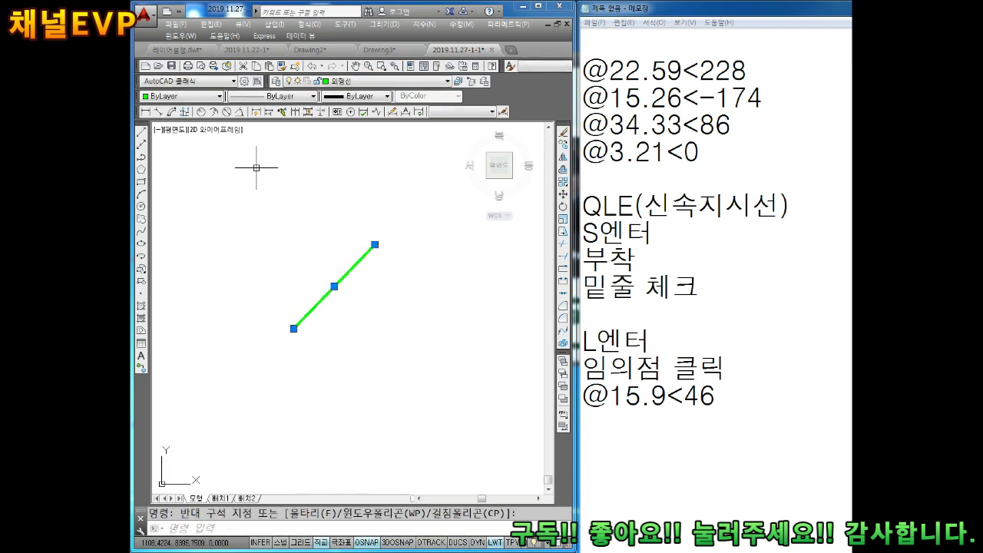
{"action": "left_click", "coordinate": [415, 81]}
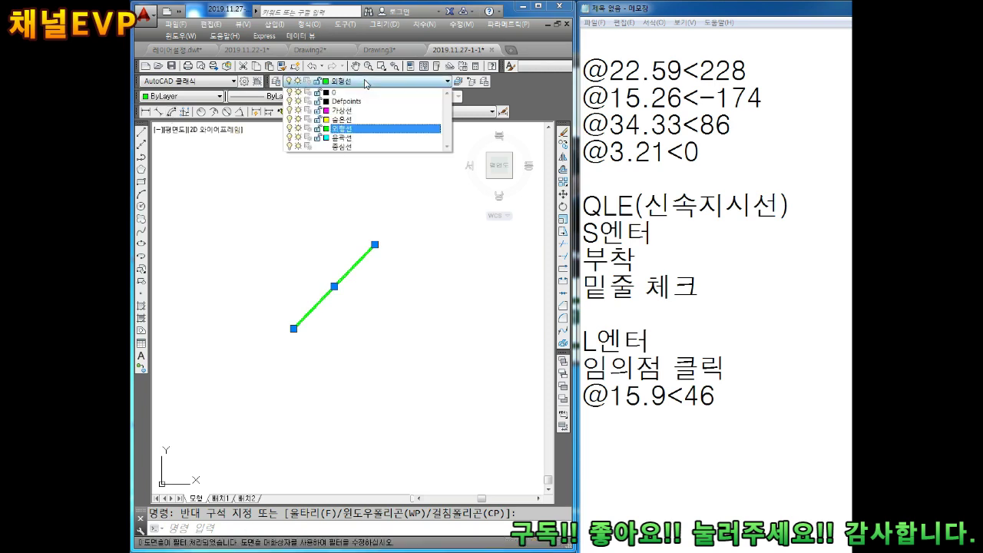
{"action": "left_click", "coordinate": [349, 145]}
{"action": "key", "text": "Escape"}
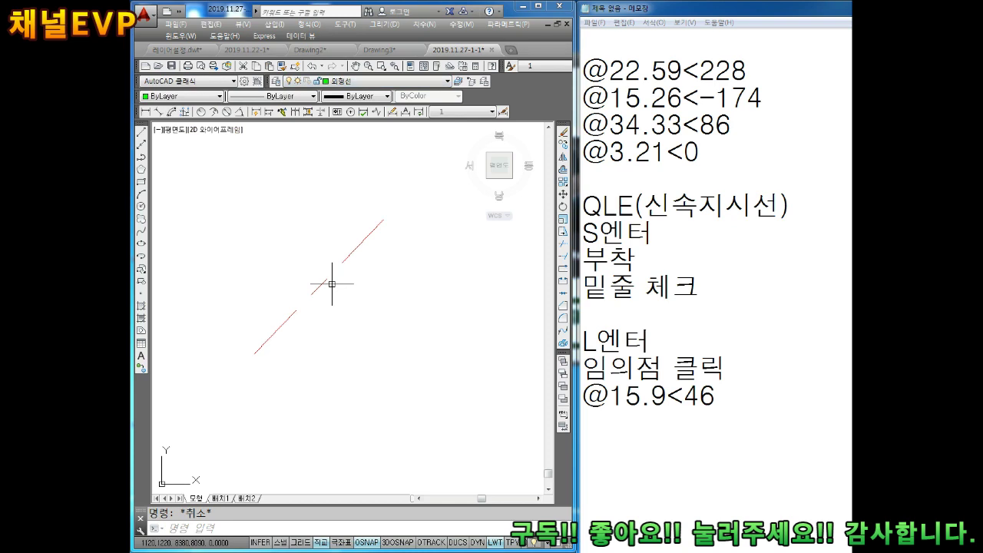
Add an O엔터 note line in Notepad
{"action": "left_click", "coordinate": [745, 399]}
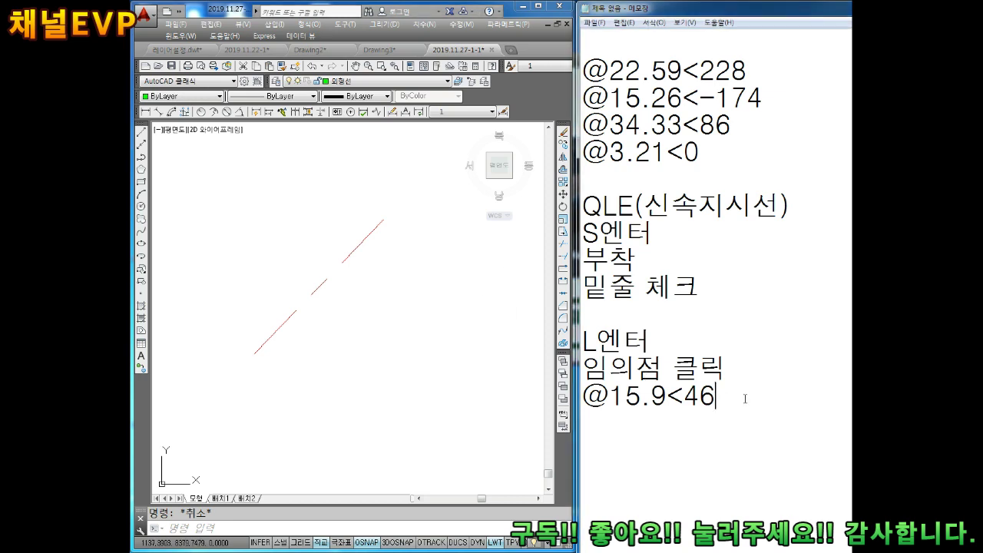
{"action": "scroll", "coordinate": [582, 542], "scroll_direction": "down", "scroll_amount": 1}
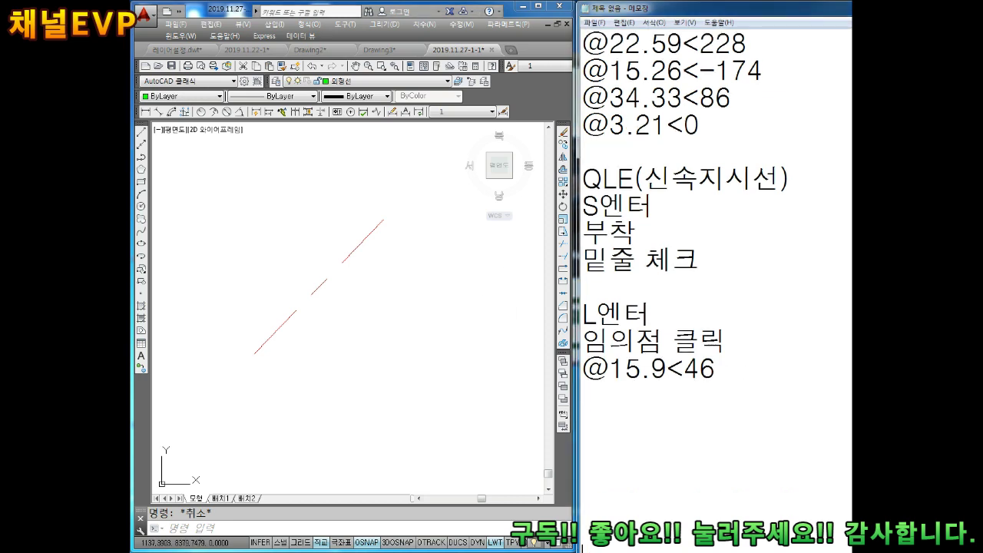
{"action": "key", "text": "Return"}
{"action": "key", "text": "Return"}
{"action": "key", "text": "Return"}
{"action": "key", "text": "BackSpace"}
{"action": "key", "text": "BackSpace"}
{"action": "key", "text": "BackSpace"}
{"action": "key", "text": "BackSpace"}
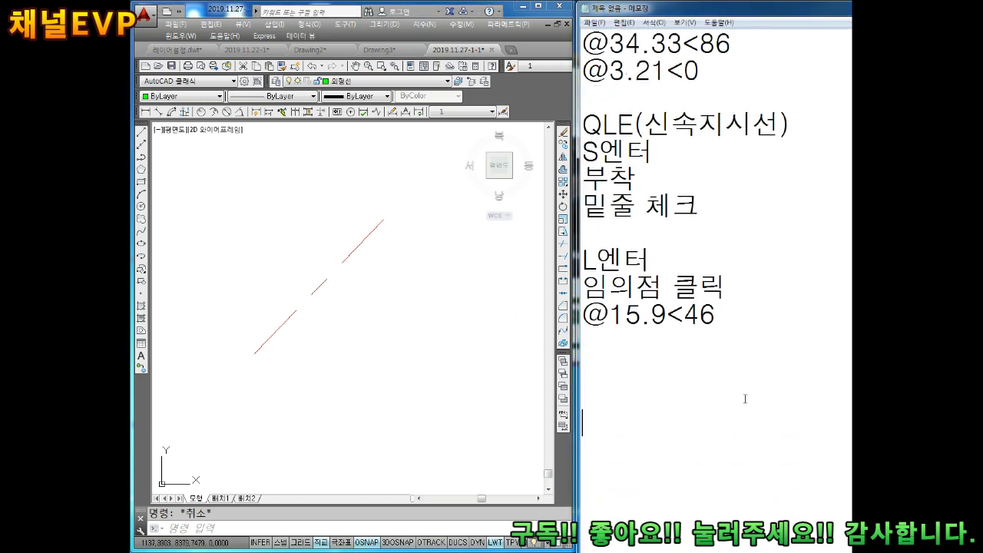
{"action": "key", "text": "BackSpace"}
{"action": "key", "text": "BackSpace"}
{"action": "type", "text": "O엔터"}
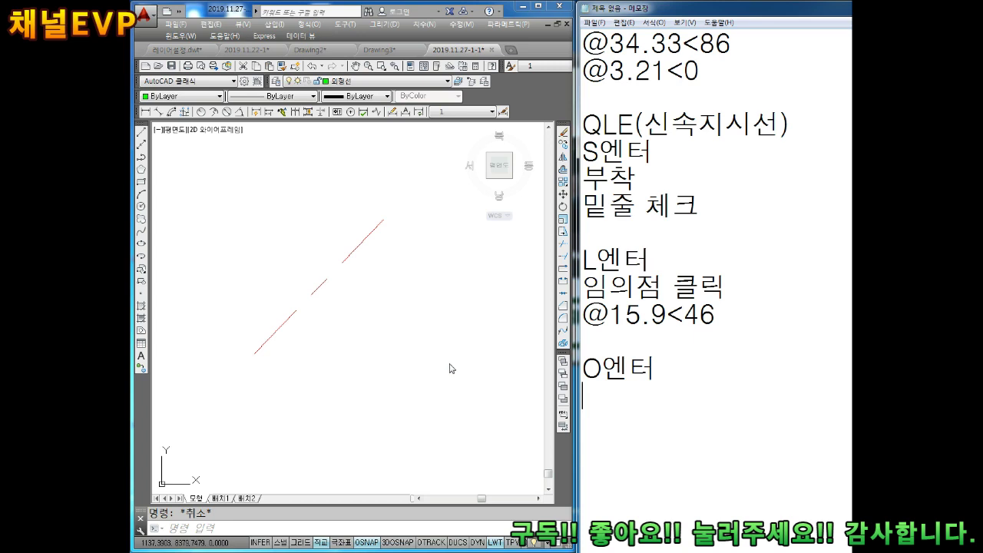
Compute 13.34 / 2 = 6.67 in Calculator
{"action": "left_click", "coordinate": [431, 552]}
{"action": "key", "text": "Escape"}
{"action": "type", "text": "13"}
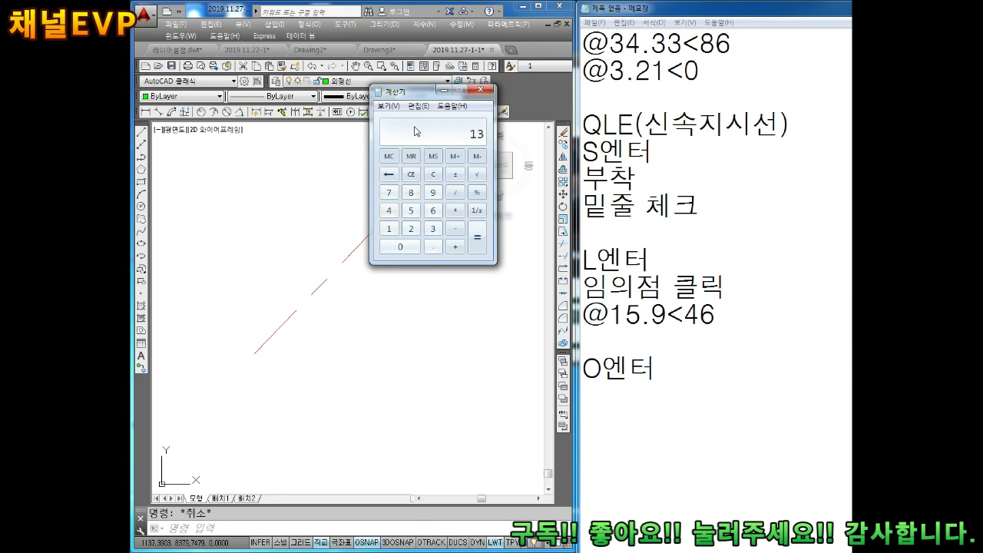
{"action": "type", "text": "3.3"}
{"action": "key", "text": "Escape"}
{"action": "type", "text": ".3"}
{"action": "type", "text": "4"}
{"action": "type", "text": "2"}
{"action": "key", "text": "Return"}
Record the offset steps 6.67엔터, 선클릭, 방향선택, 클릭 in the notes
{"action": "left_click", "coordinate": [689, 383]}
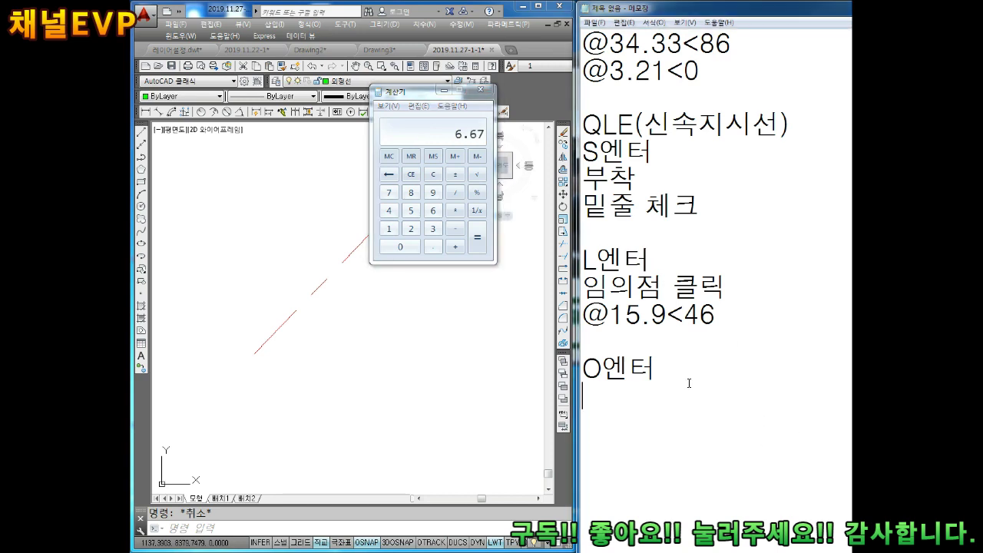
{"action": "type", "text": "6.67"}
{"action": "type", "text": "엔터"}
{"action": "key", "text": "Return"}
{"action": "type", "text": "선"}
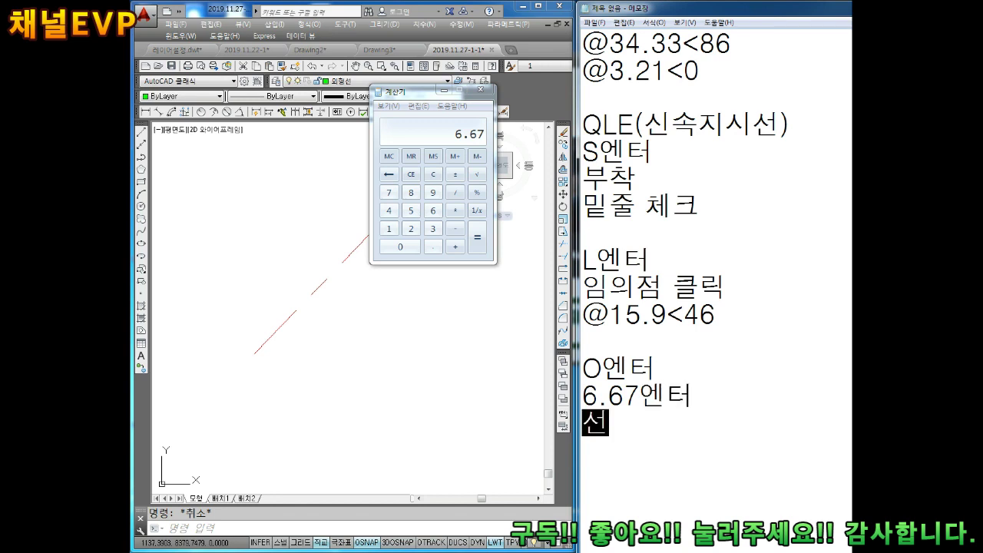
{"action": "type", "text": "클릭"}
{"action": "key", "text": "Return"}
{"action": "type", "text": "방향"}
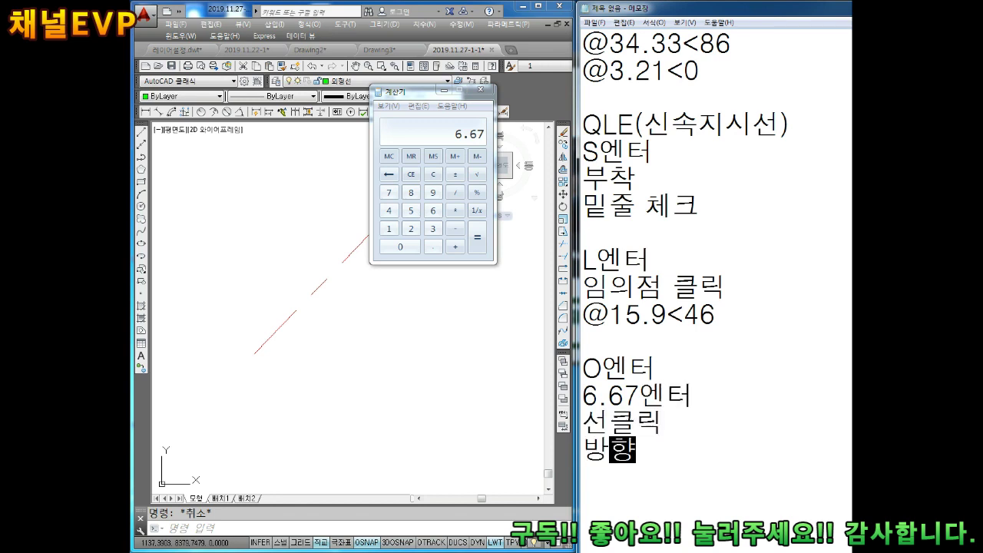
{"action": "type", "text": "선택"}
{"action": "key", "text": "Return"}
{"action": "type", "text": "클"}
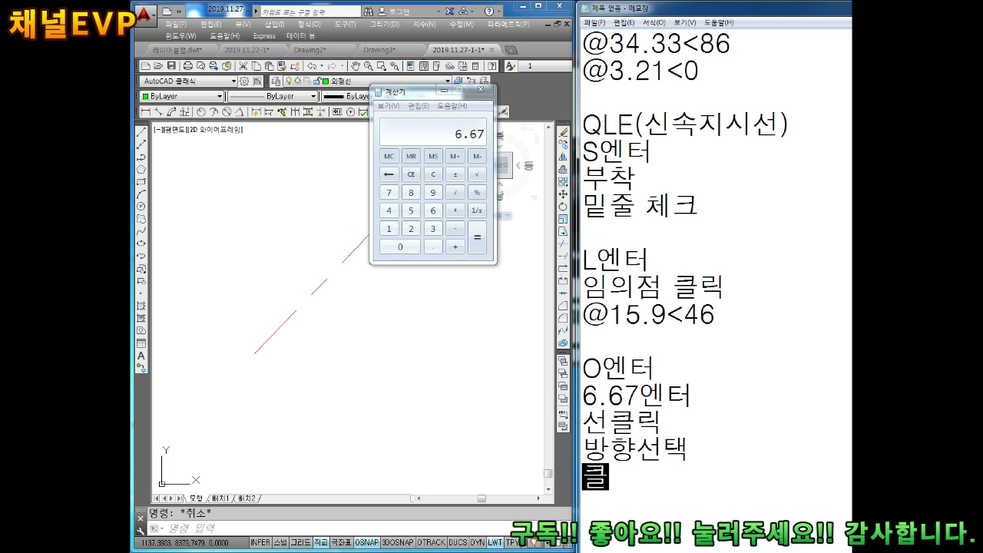
{"action": "type", "text": "릭"}
{"action": "key", "text": "Return"}
{"action": "key", "text": "Return"}
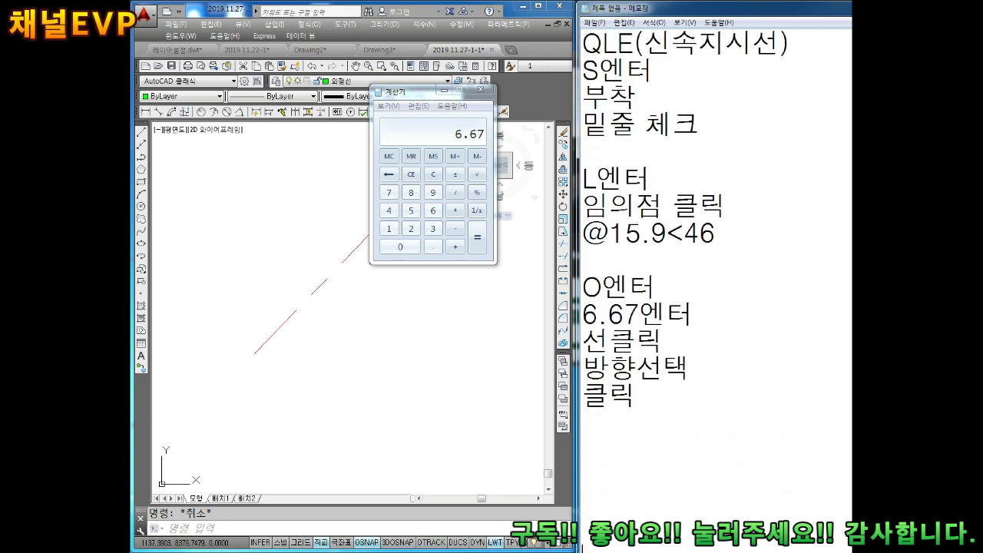
Offset the red centerline by 6.67 to create a parallel copy beside it
{"action": "left_click", "coordinate": [472, 391]}
{"action": "type", "text": "o"}
{"action": "key", "text": "Return"}
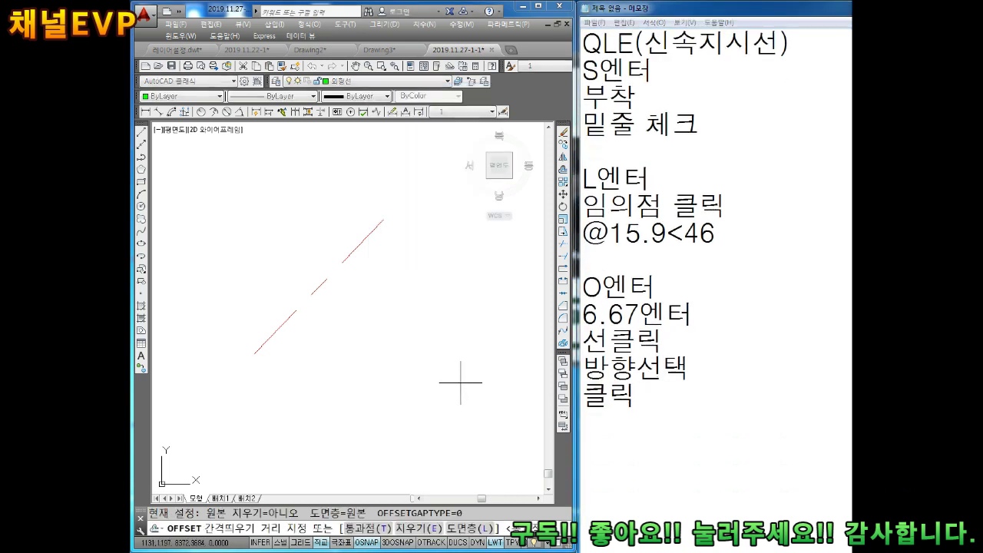
{"action": "type", "text": "6.67"}
{"action": "key", "text": "Return"}
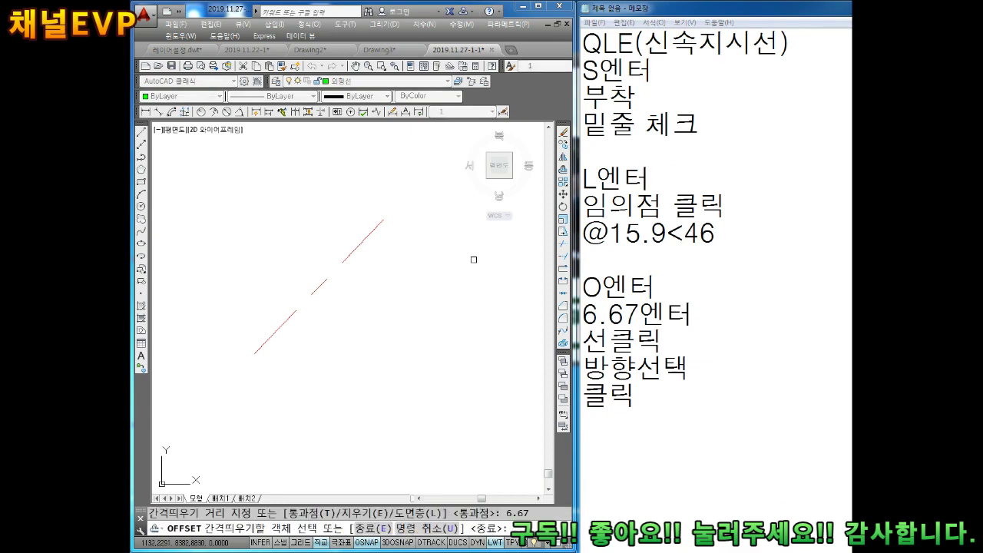
{"action": "left_click", "coordinate": [316, 282]}
{"action": "left_click", "coordinate": [308, 279]}
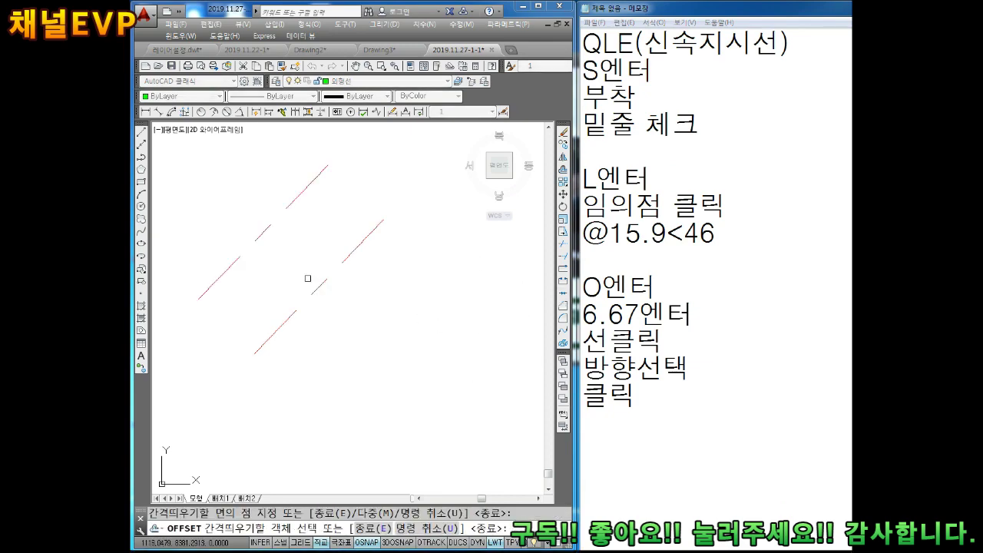